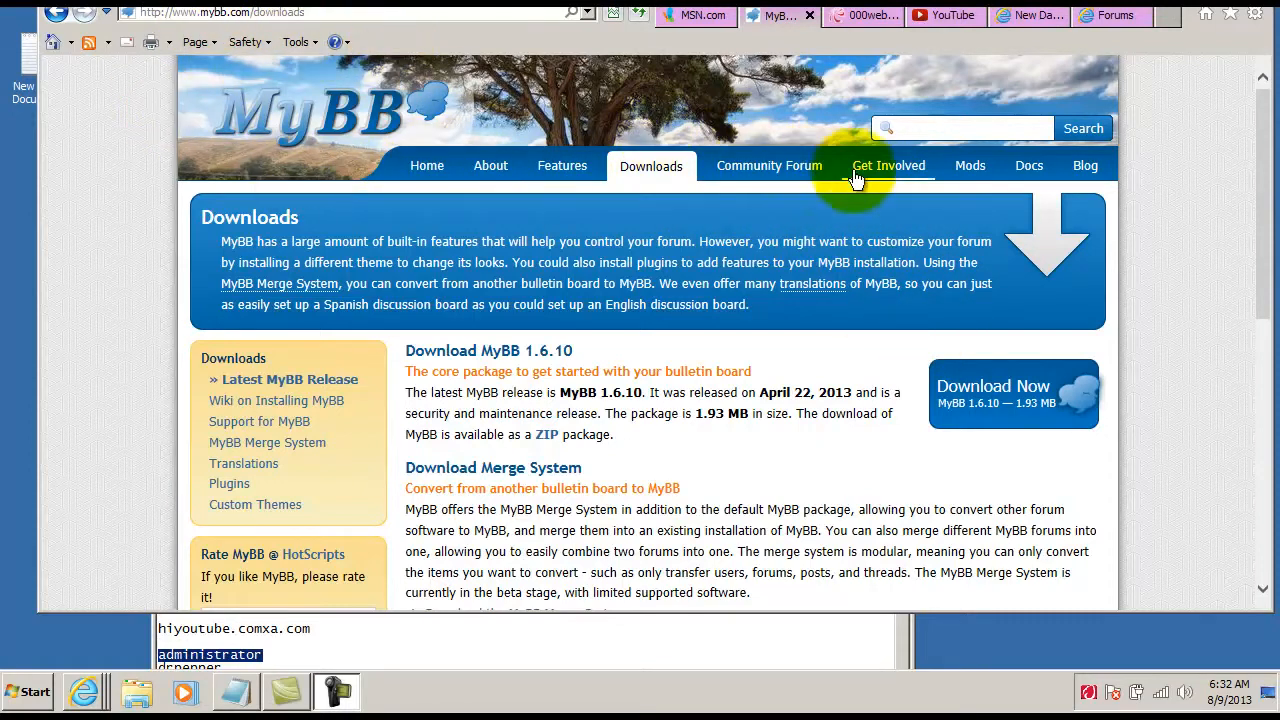
Open the Mods & Plugins section of the MyBB Mods site and look through its download categories
click(970, 165)
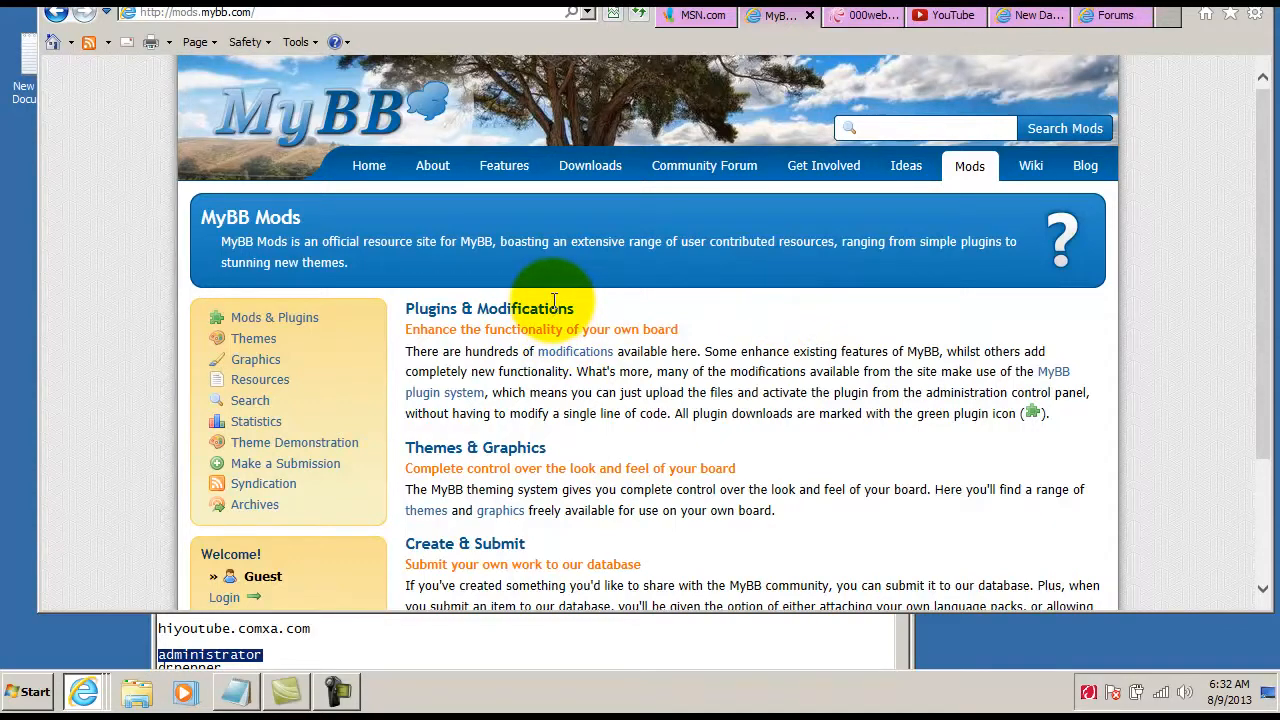
click(272, 318)
scroll(620, 380, down, 2)
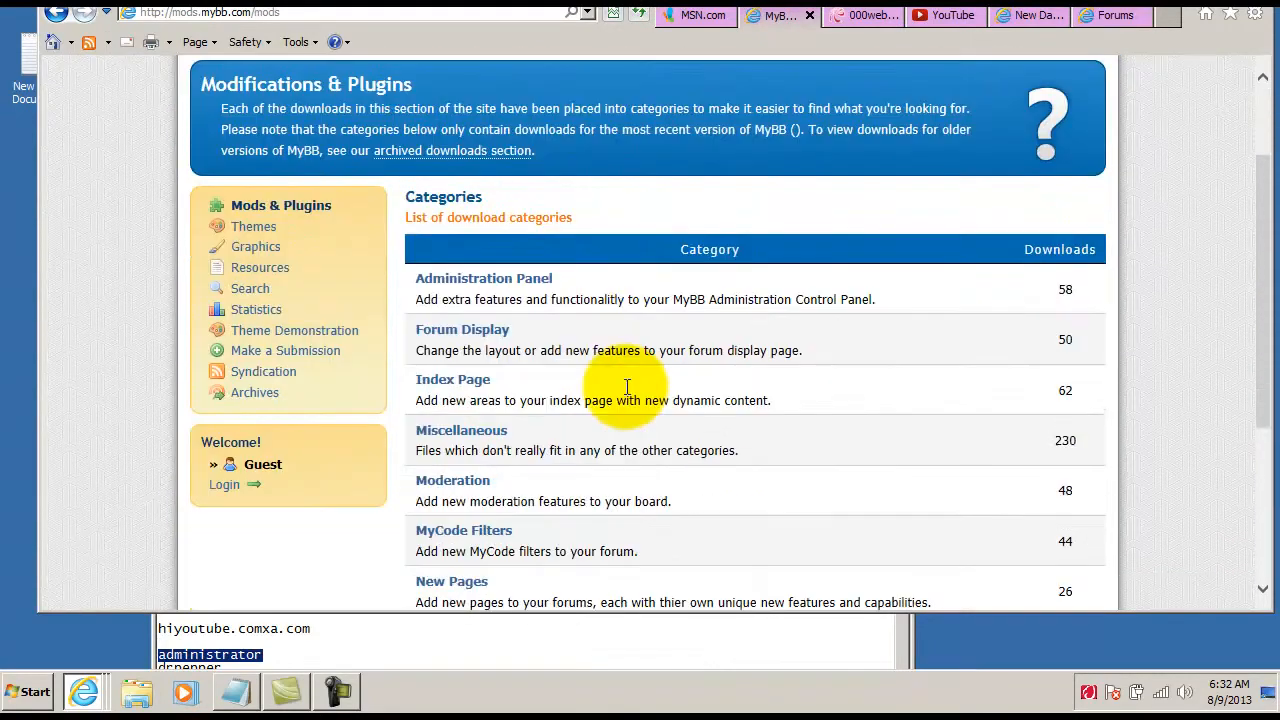
scroll(627, 385, down, 2)
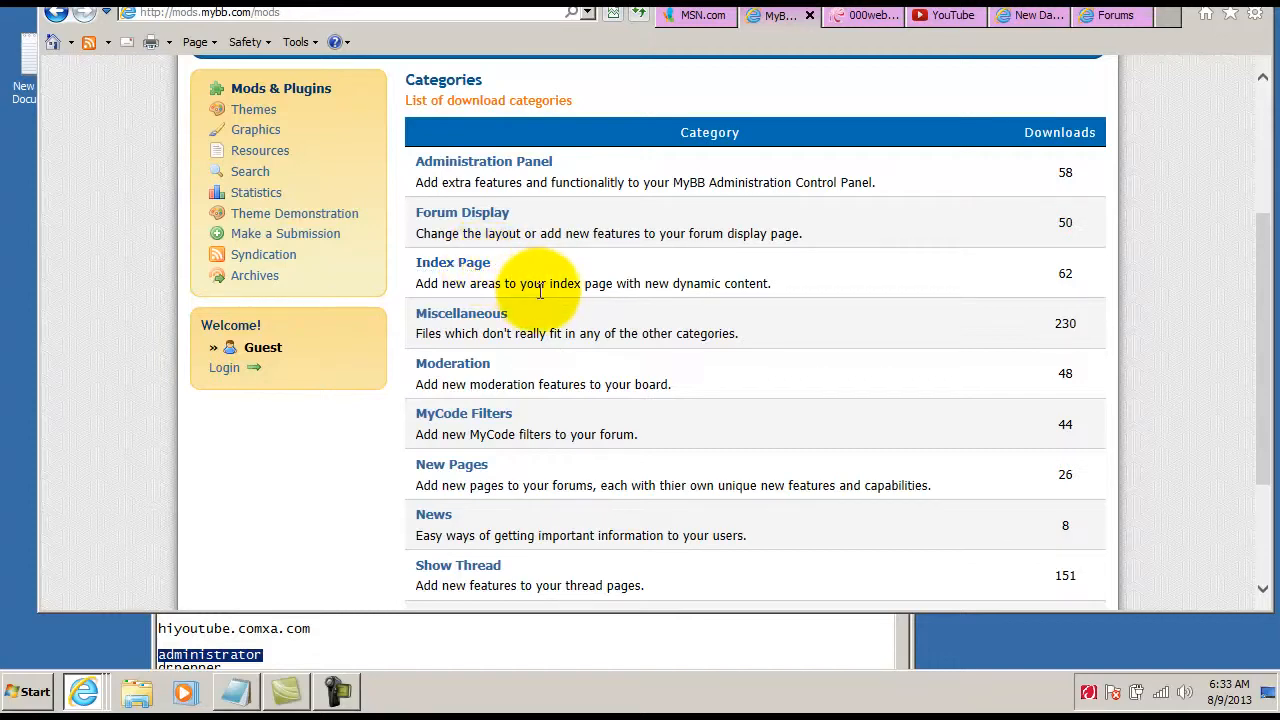
Open the Administration Panel category and look through its first page of available plugins
click(530, 172)
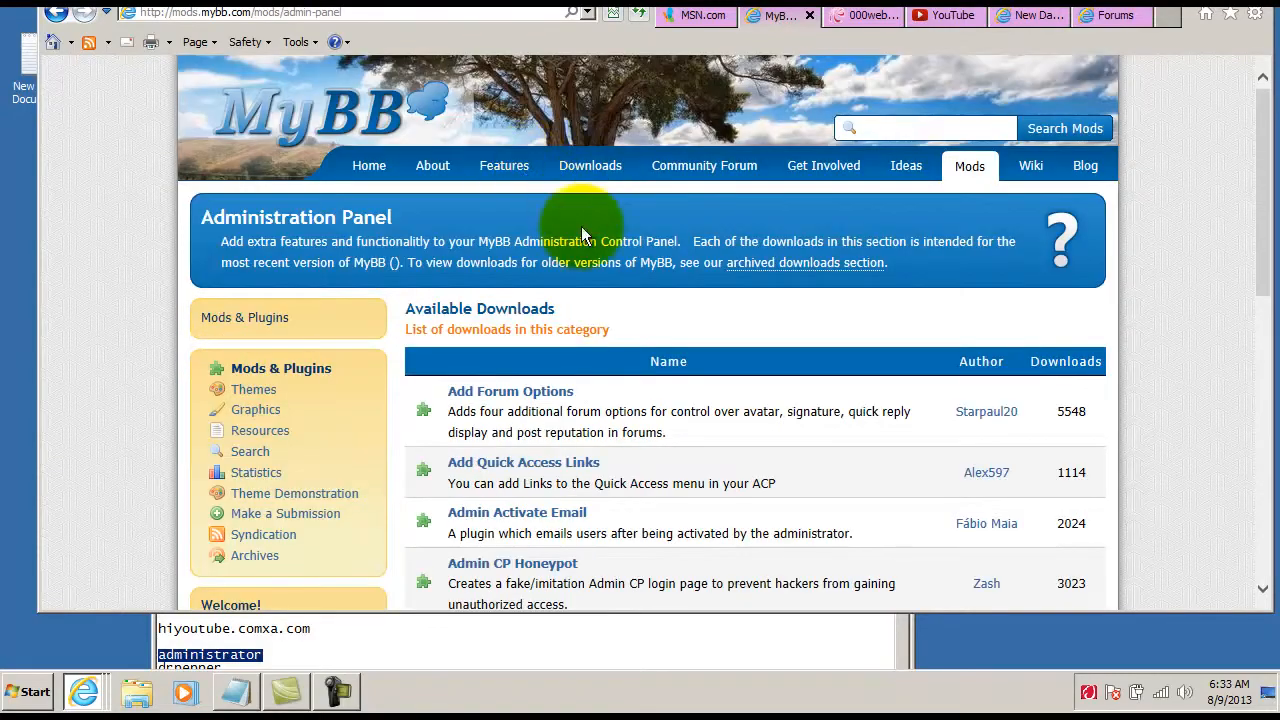
scroll(525, 390, down, 1)
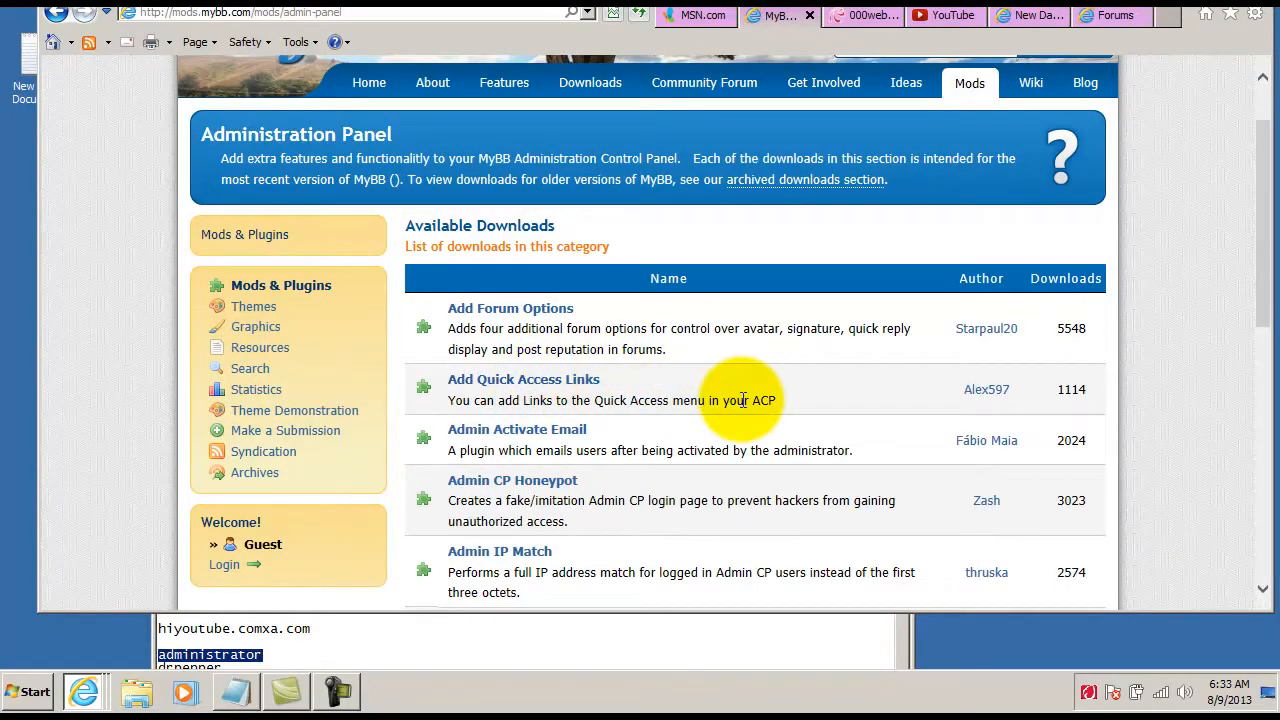
scroll(694, 394, down, 2)
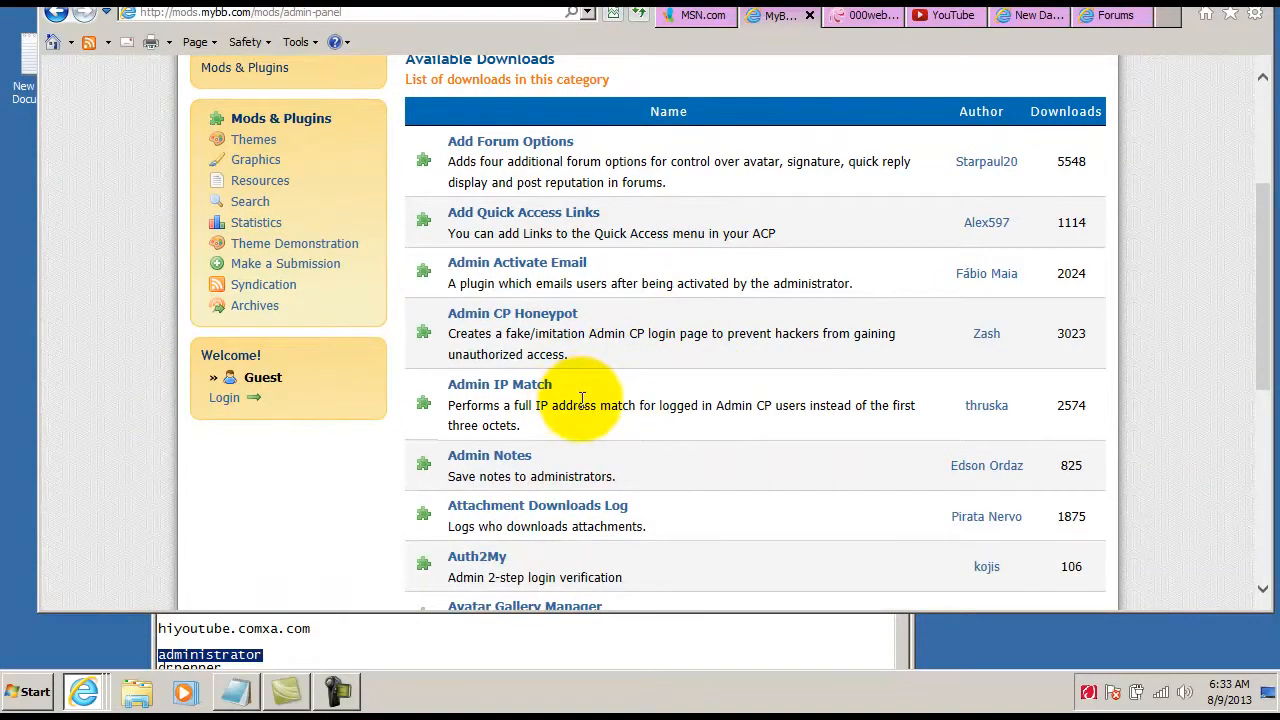
scroll(638, 442, down, 2)
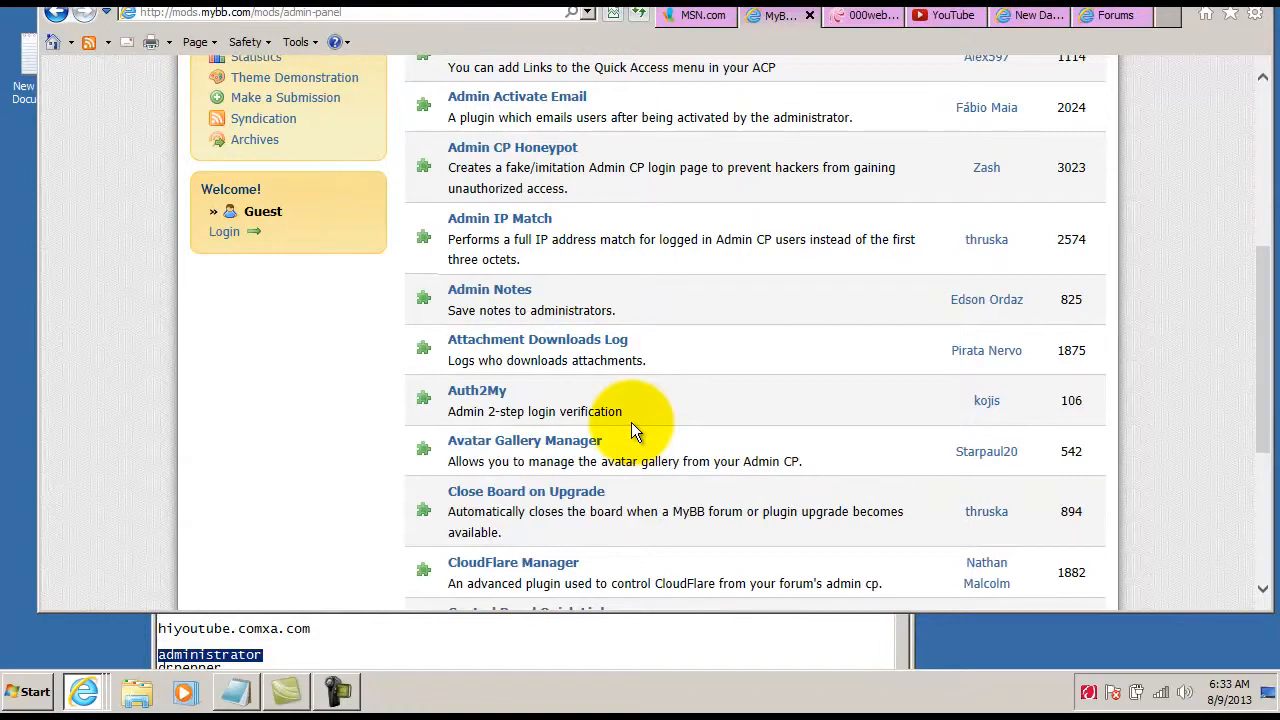
scroll(631, 422, down, 3)
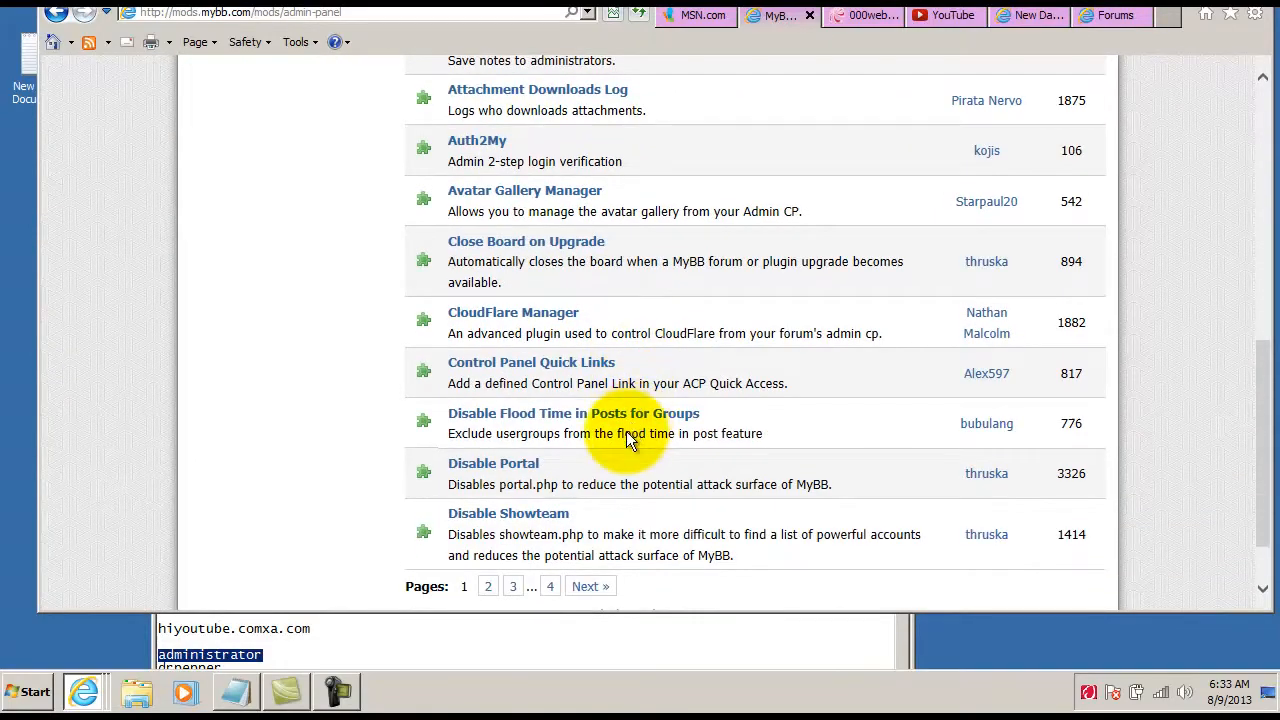
Go to page 2 of the Administration Panel plugins and read through the listed downloads
click(485, 588)
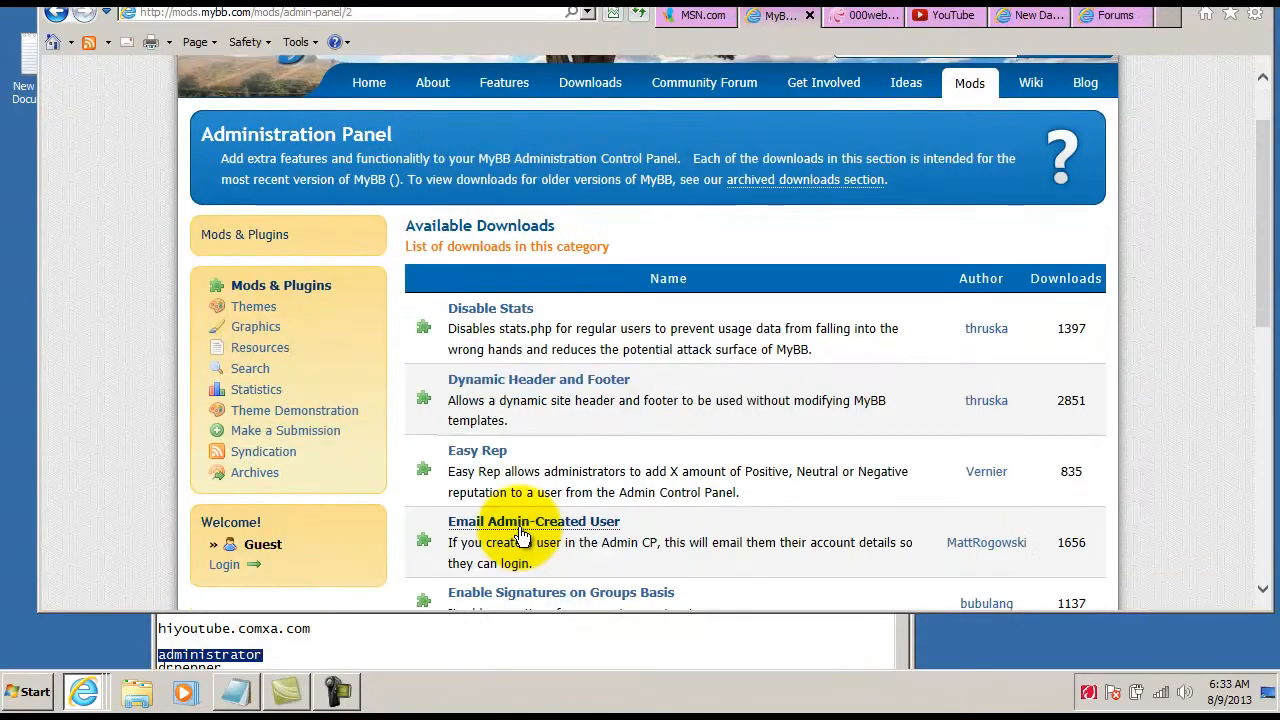
scroll(522, 537, down, 1)
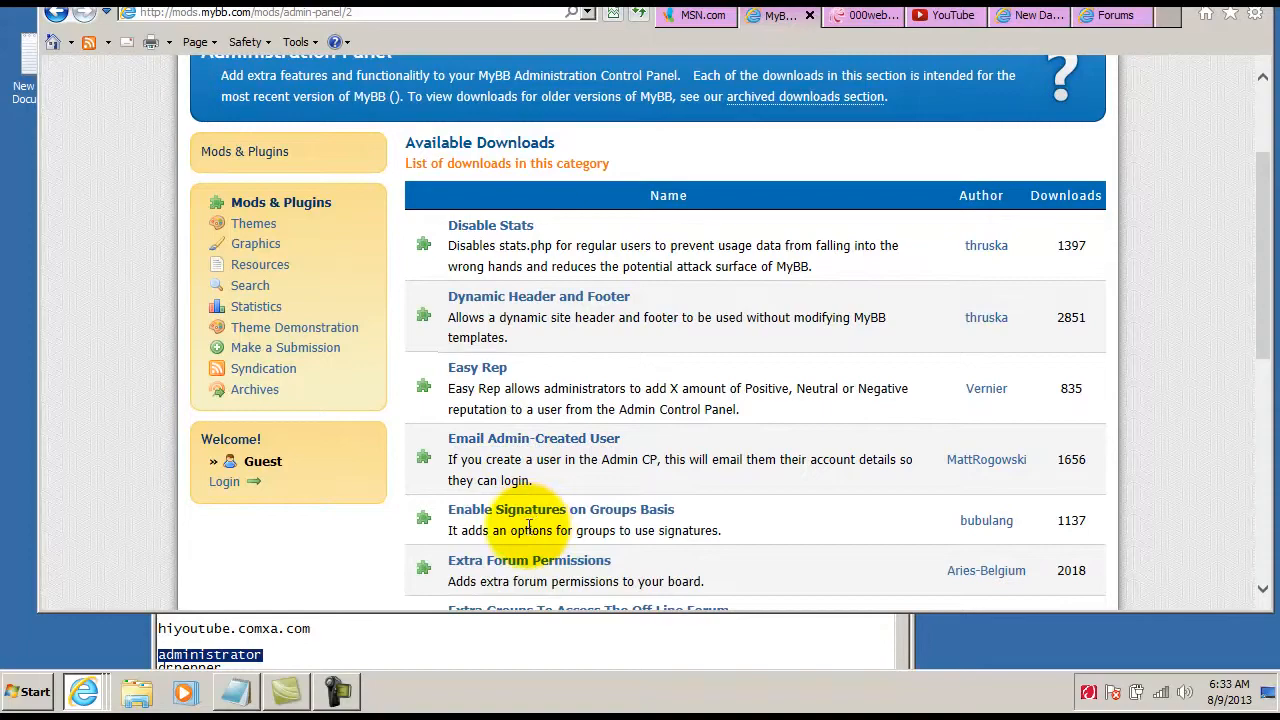
scroll(530, 530, down, 2)
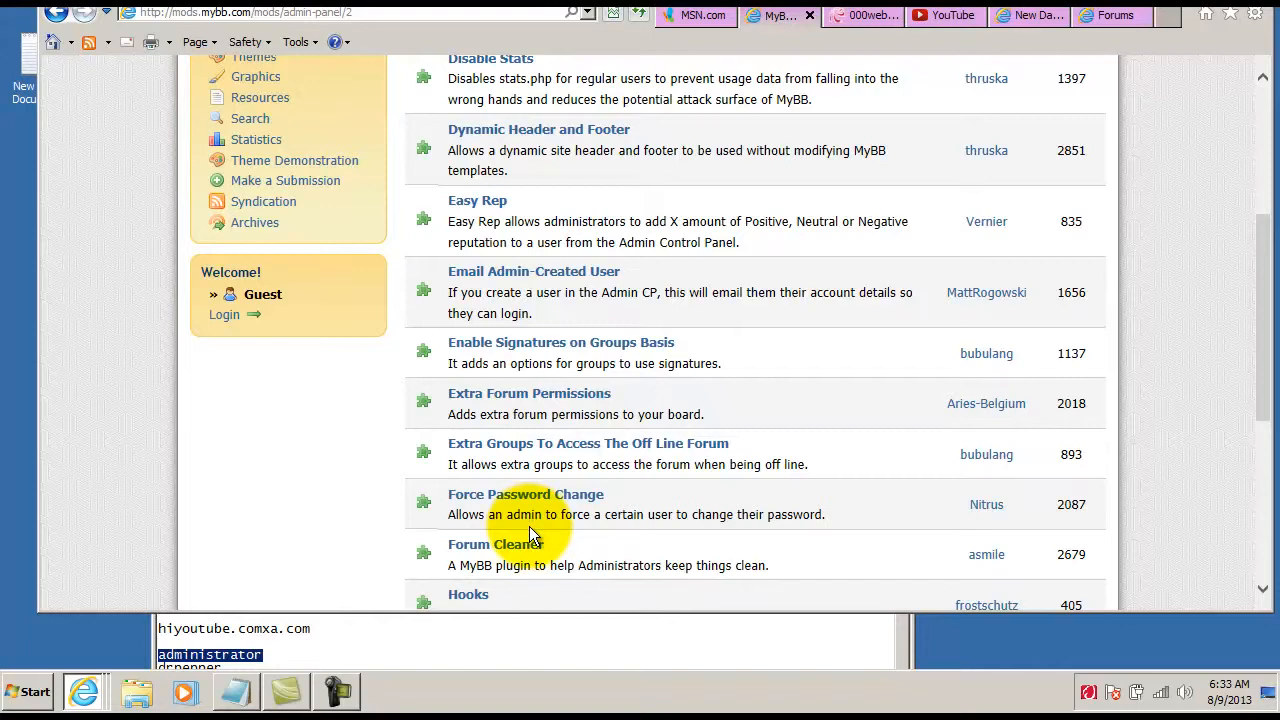
scroll(530, 532, down, 2)
scroll(530, 535, down, 1)
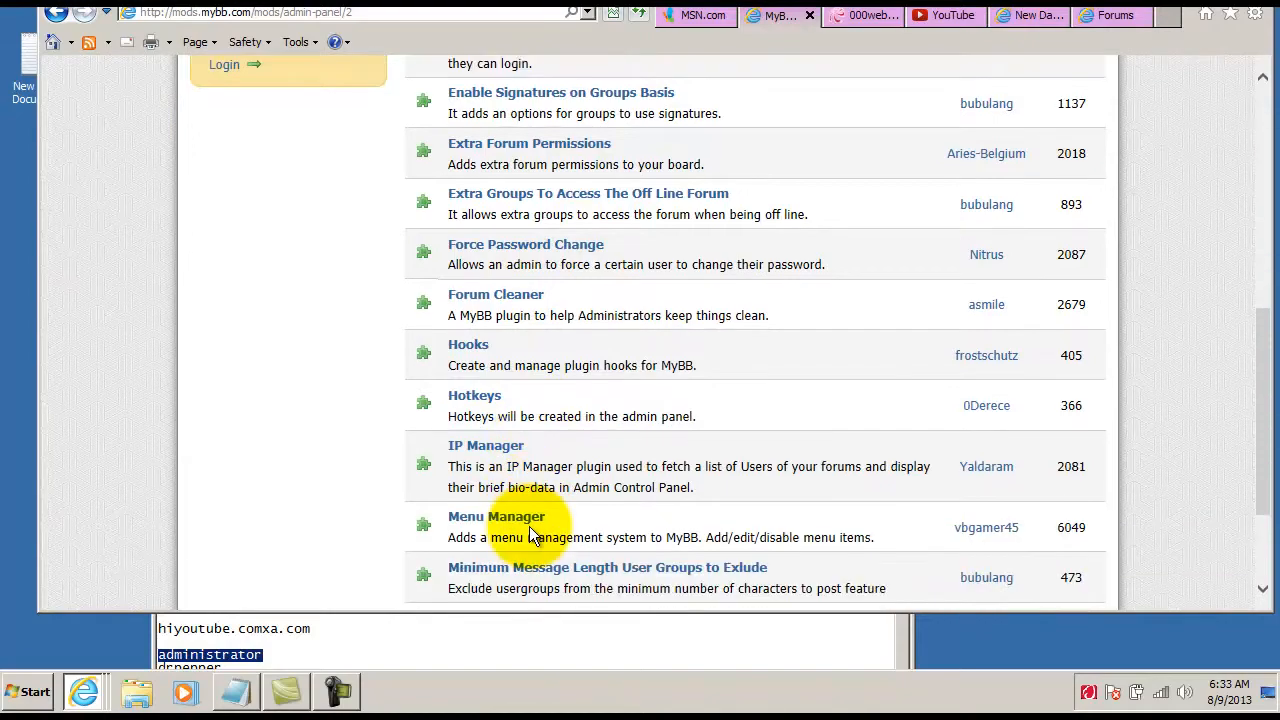
scroll(530, 536, down, 1)
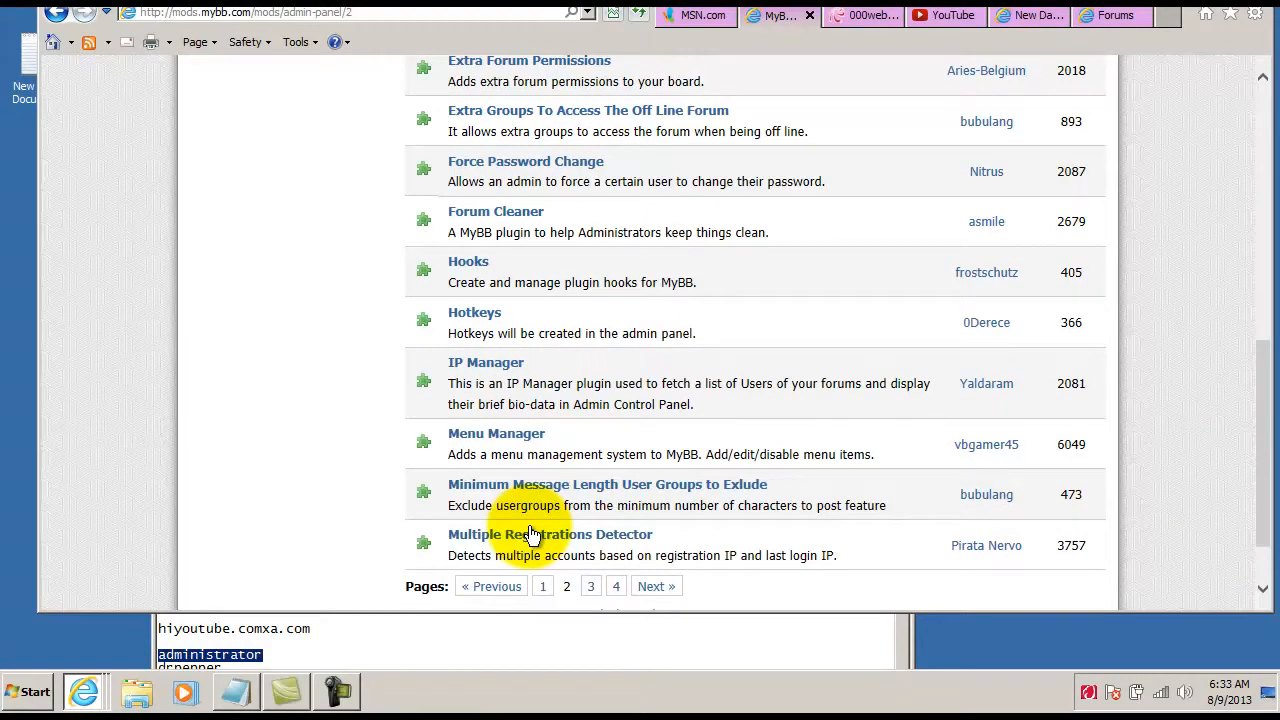
Go to page 3 of the Administration Panel plugins and look through the listed downloads
click(591, 587)
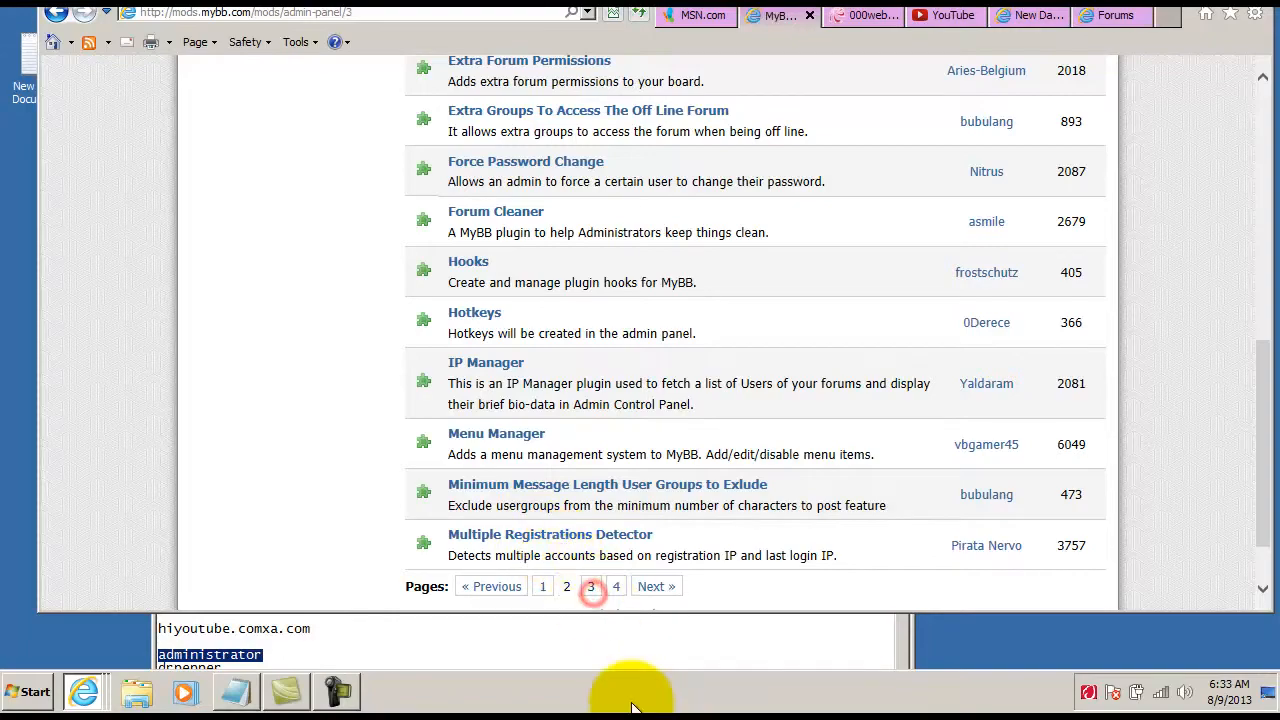
scroll(614, 470, down, 2)
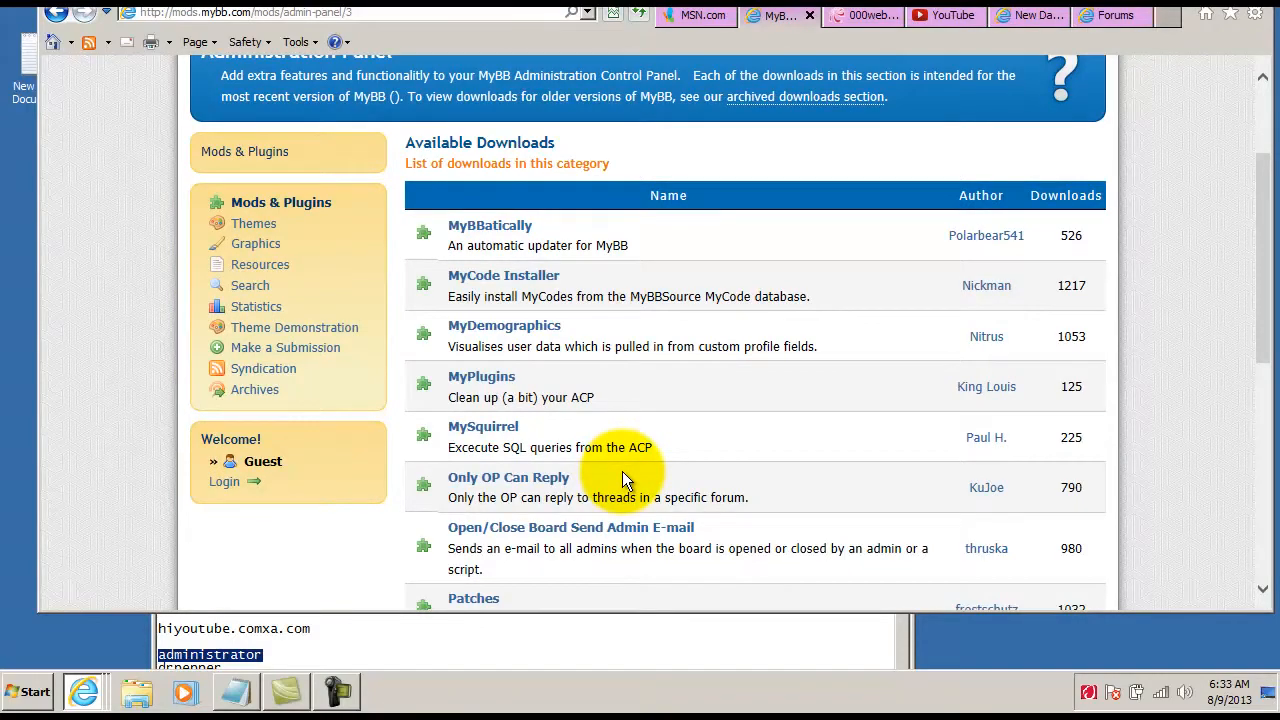
scroll(624, 471, down, 2)
scroll(626, 472, down, 4)
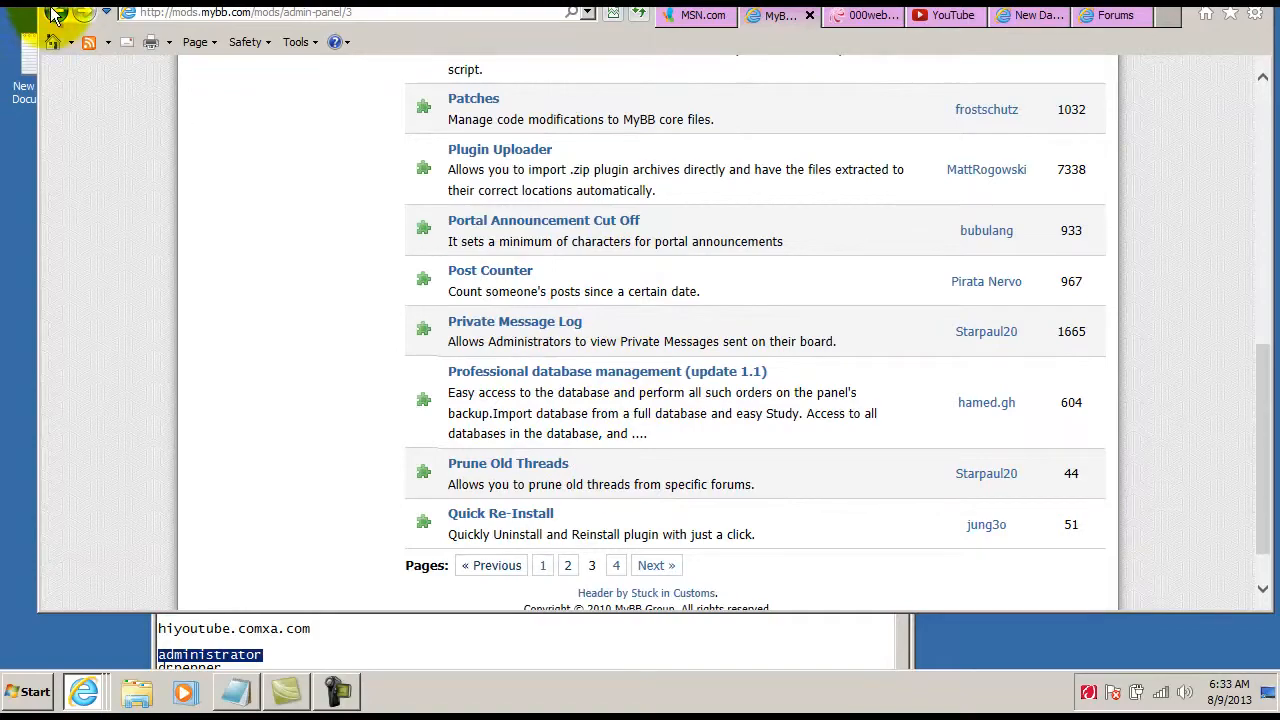
Return from the Administration Panel plugins to the Mods & Plugins category list
scroll(381, 117, up, 7)
scroll(420, 150, up, 1)
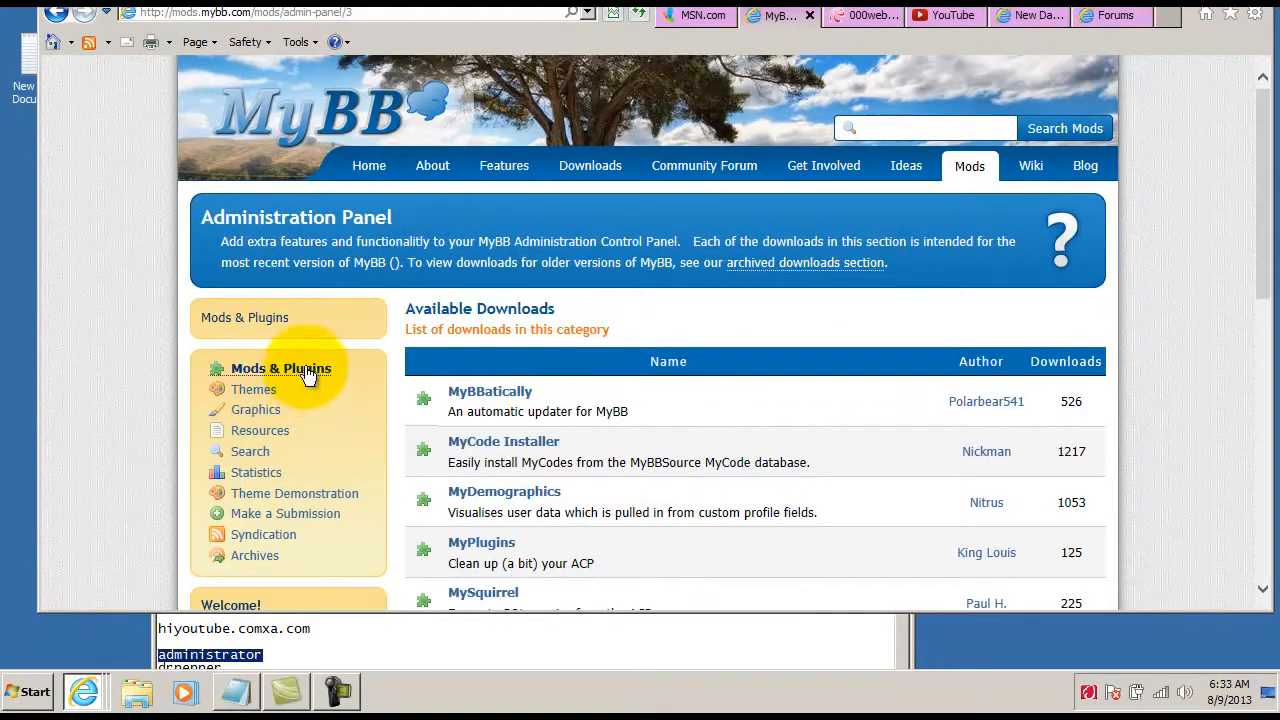
click(314, 369)
scroll(634, 428, down, 2)
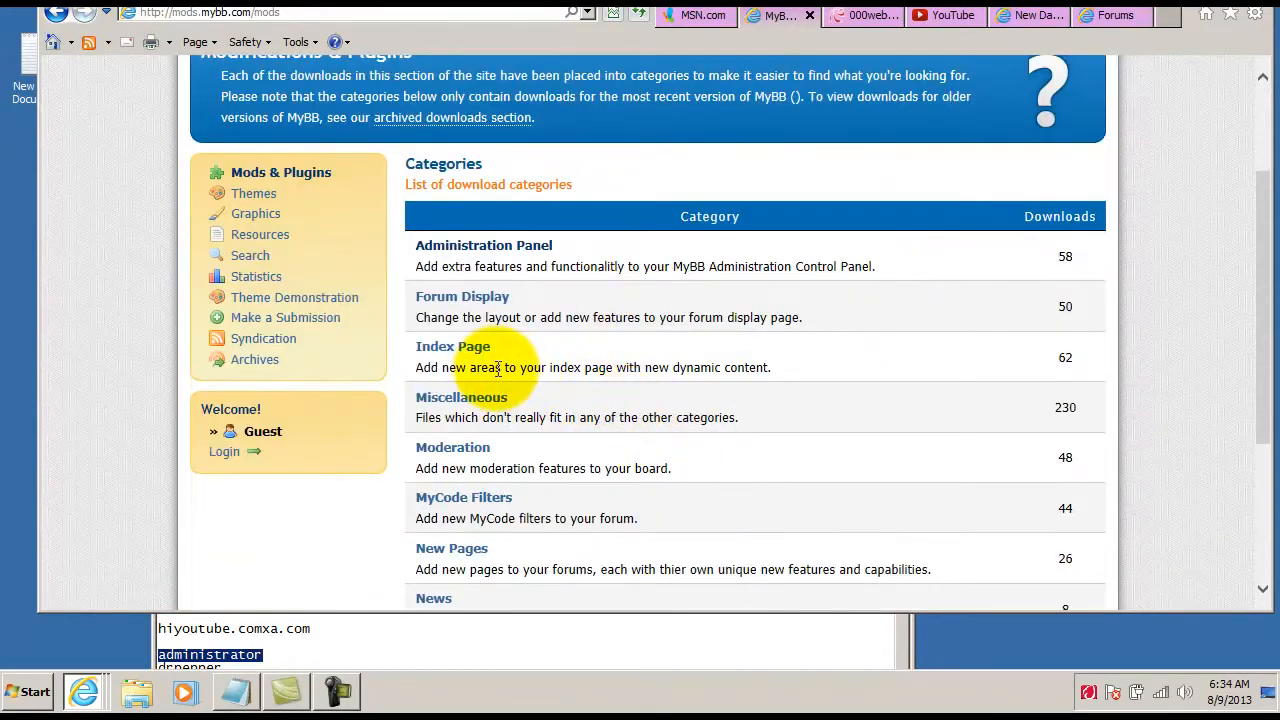
Open the Forum Display category and look through its first page of available plugins
click(486, 300)
scroll(634, 491, down, 3)
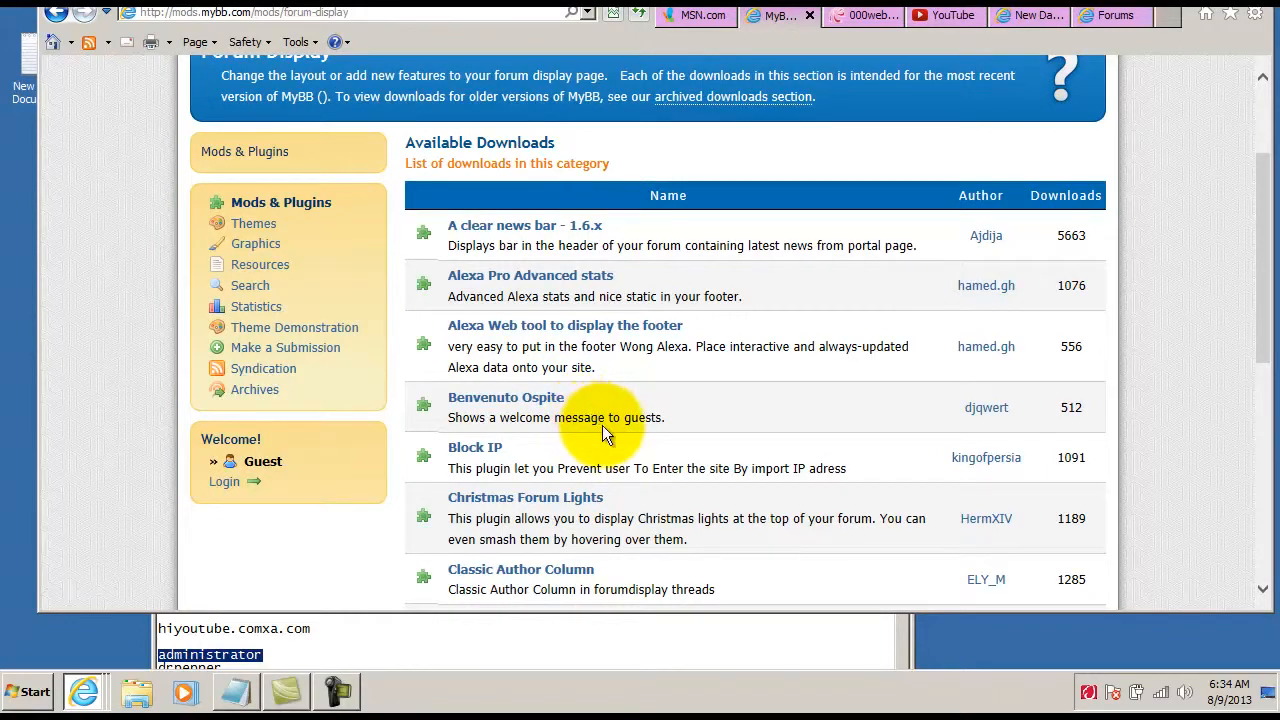
scroll(602, 425, down, 1)
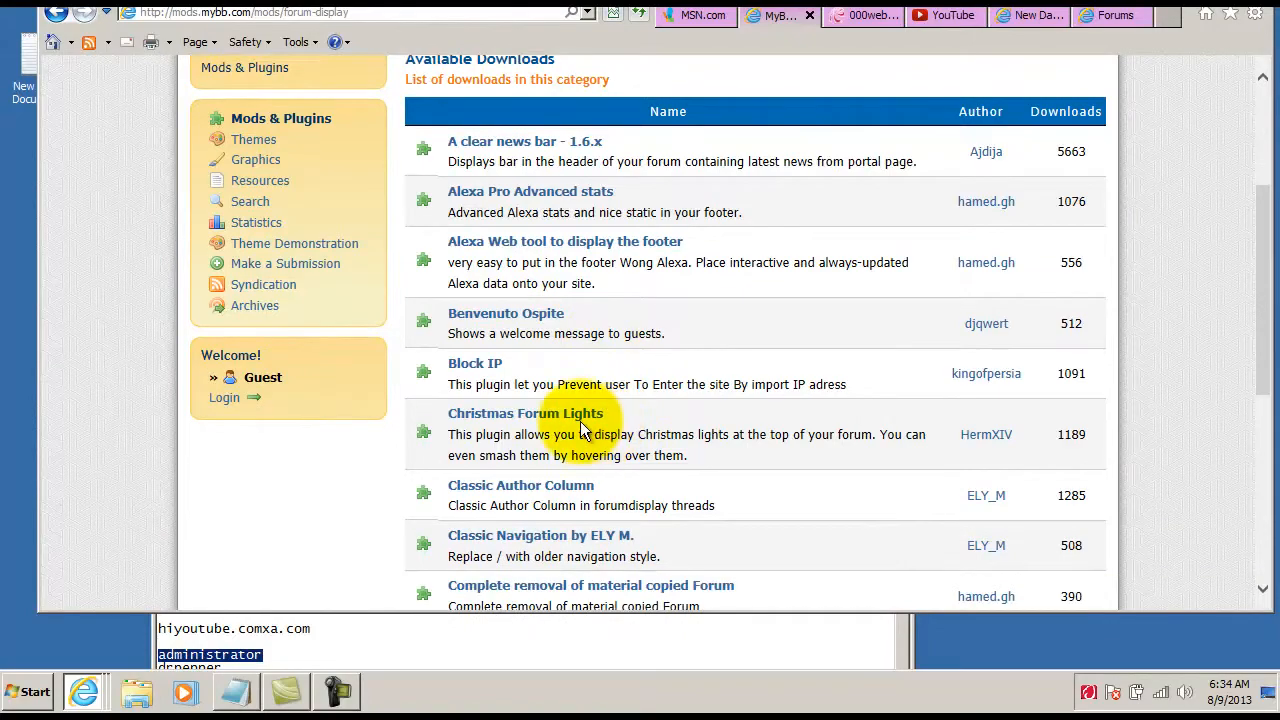
scroll(600, 435, down, 1)
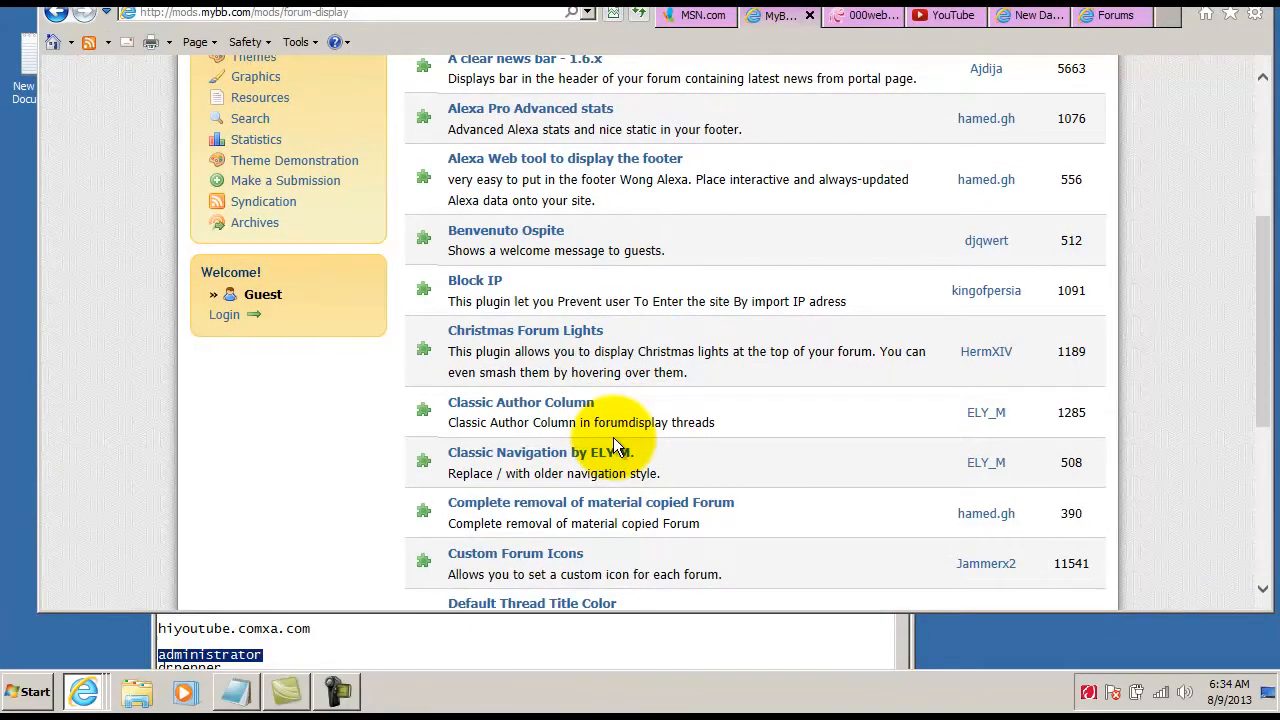
scroll(613, 437, down, 1)
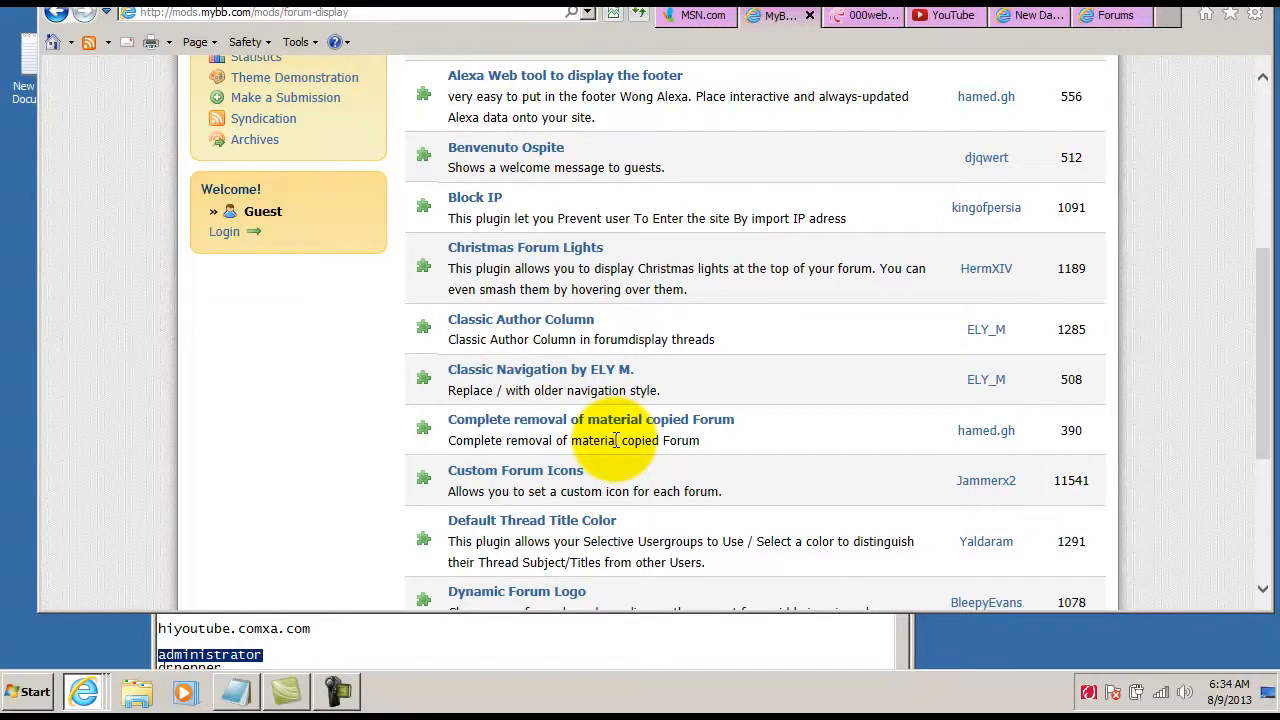
scroll(615, 440, down, 2)
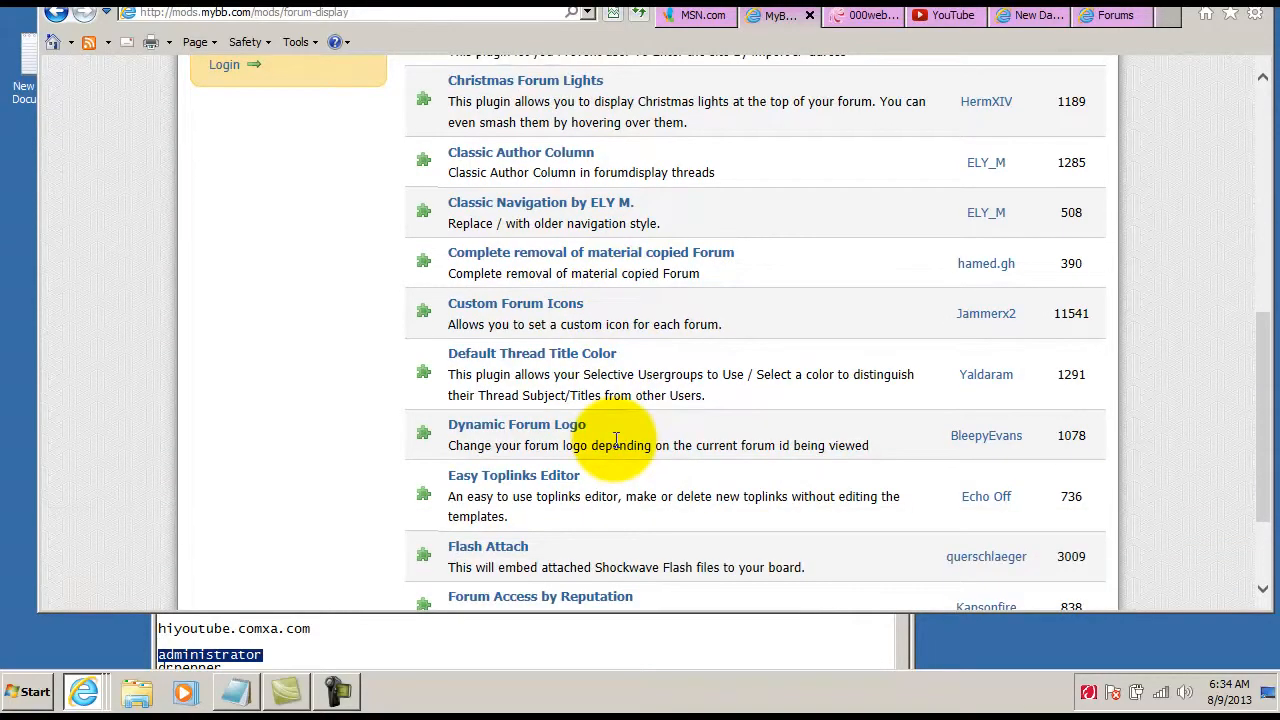
scroll(615, 440, down, 1)
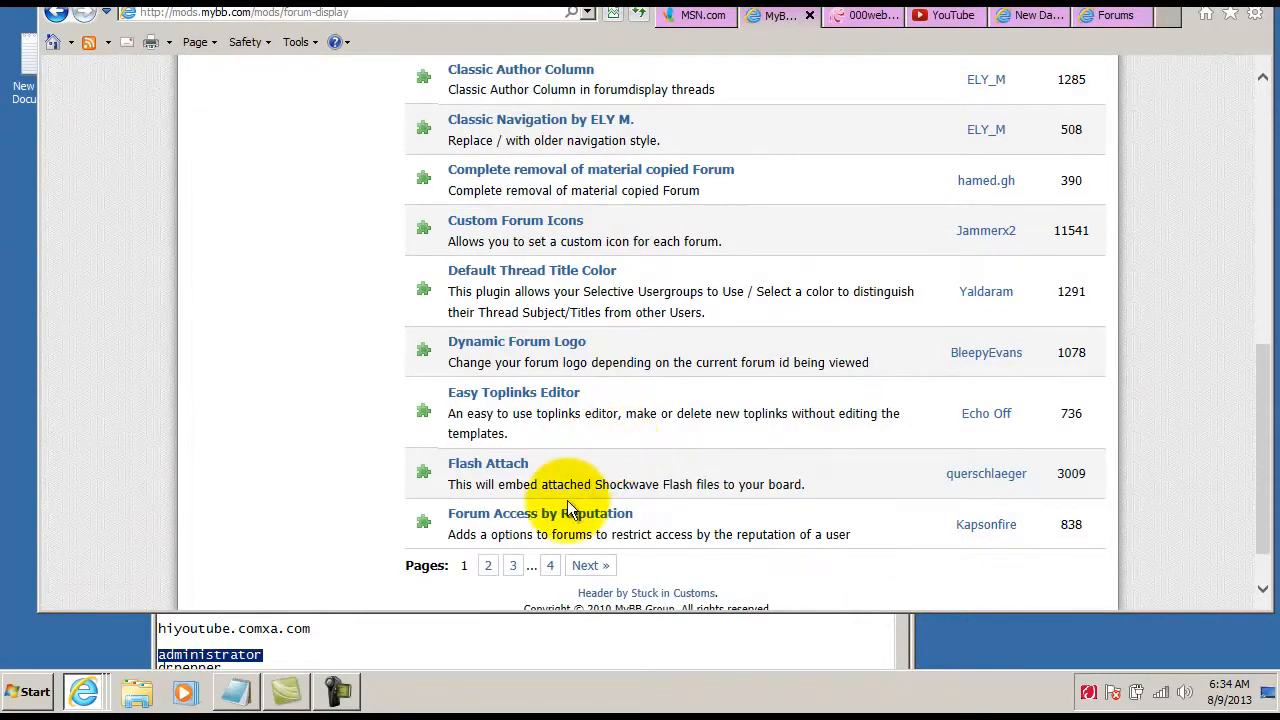
Go to page 2 of the Forum Display plugins and read through the listed downloads
click(492, 565)
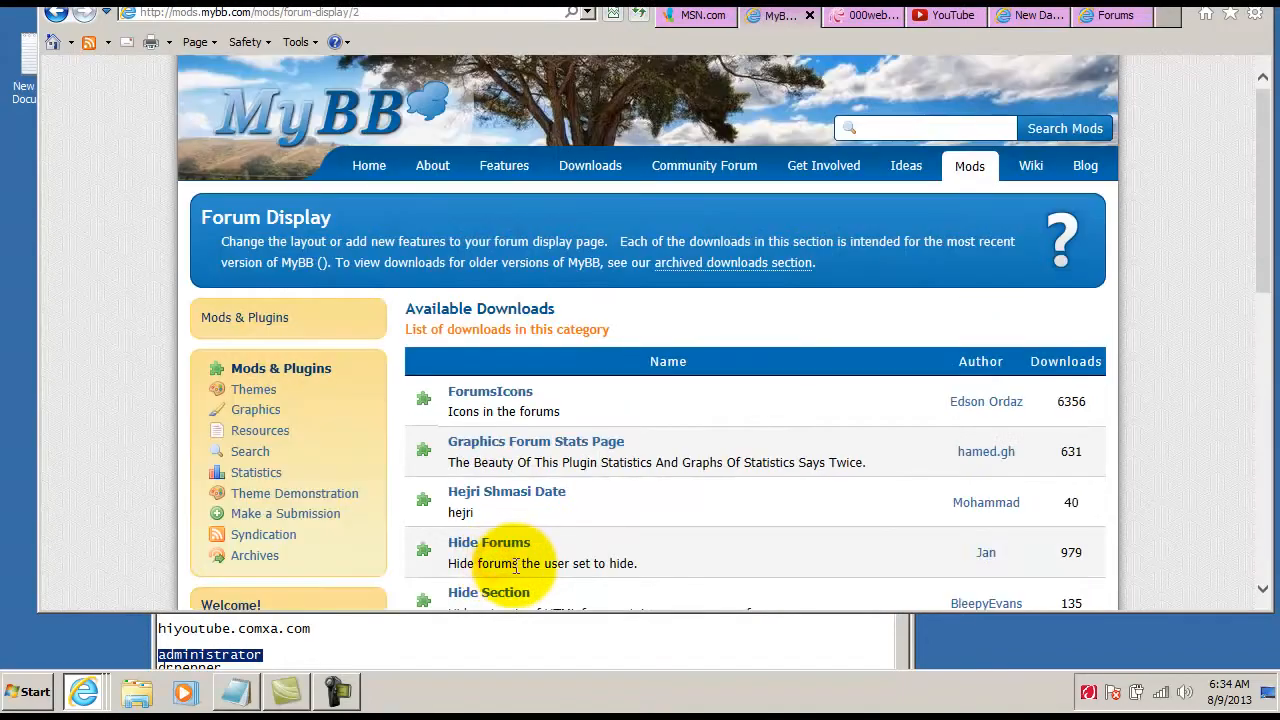
scroll(563, 503, down, 1)
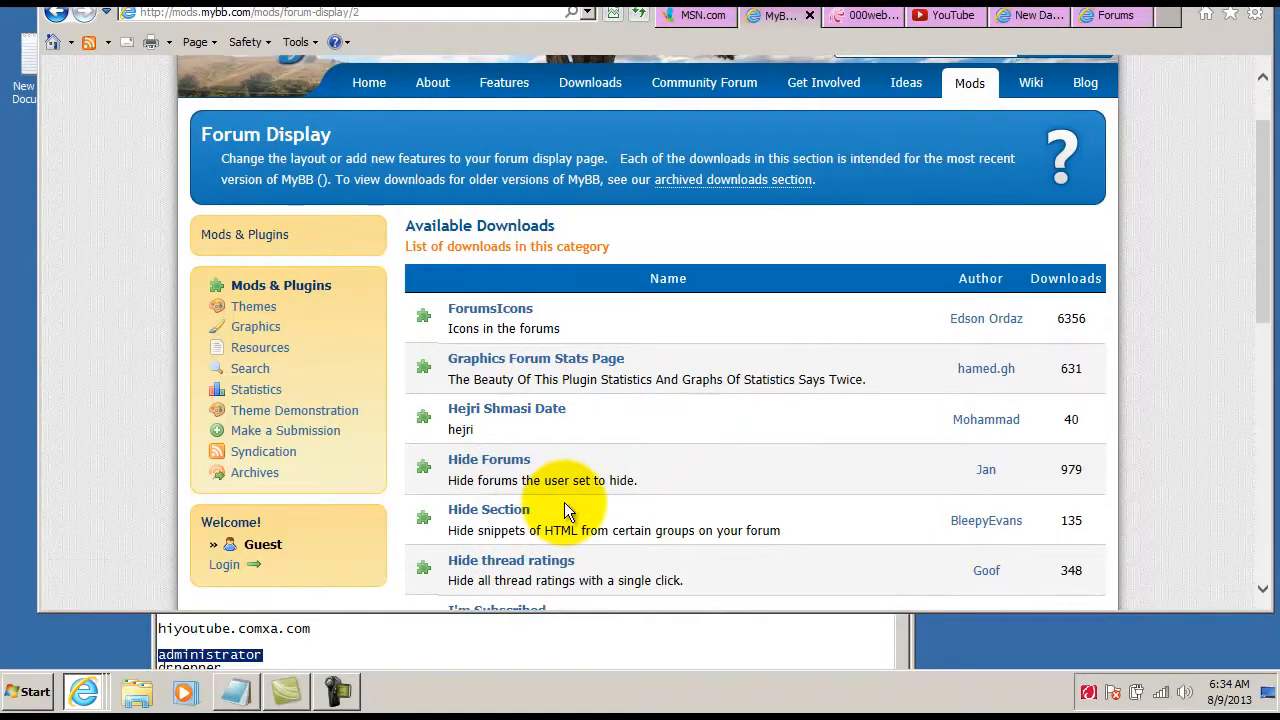
scroll(564, 502, down, 1)
scroll(566, 503, down, 2)
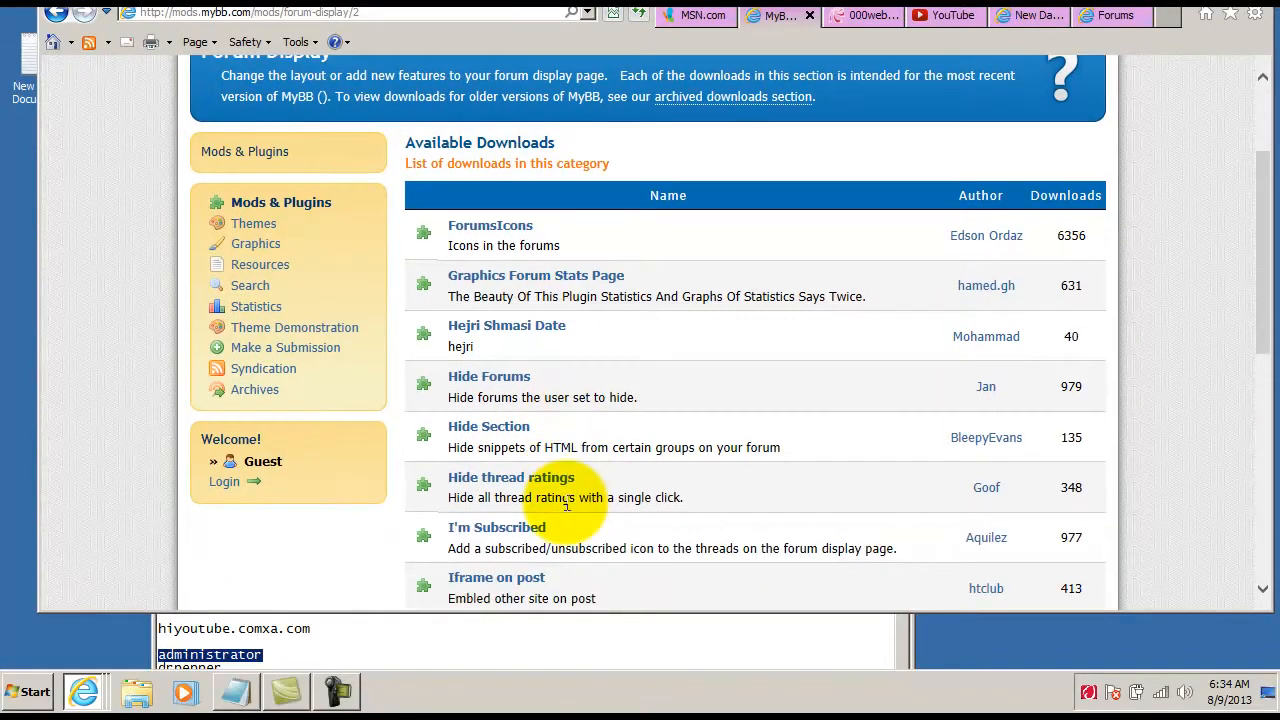
scroll(566, 510, down, 1)
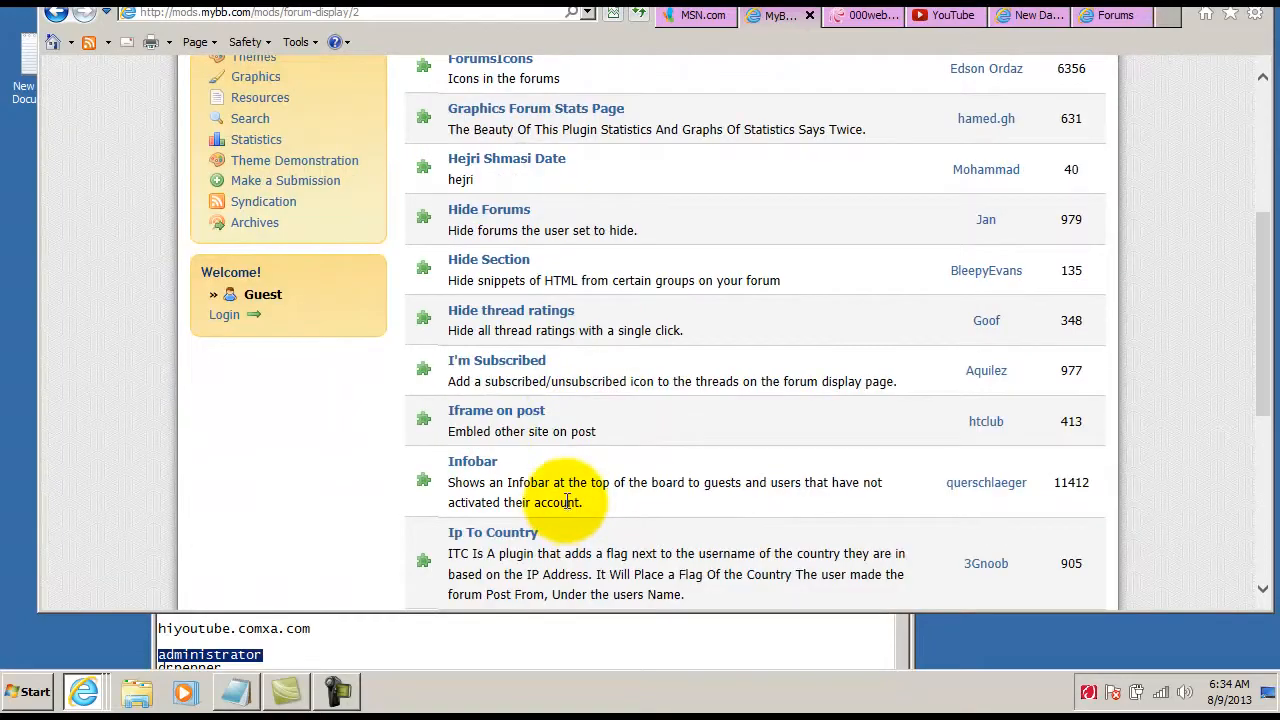
scroll(567, 509, down, 1)
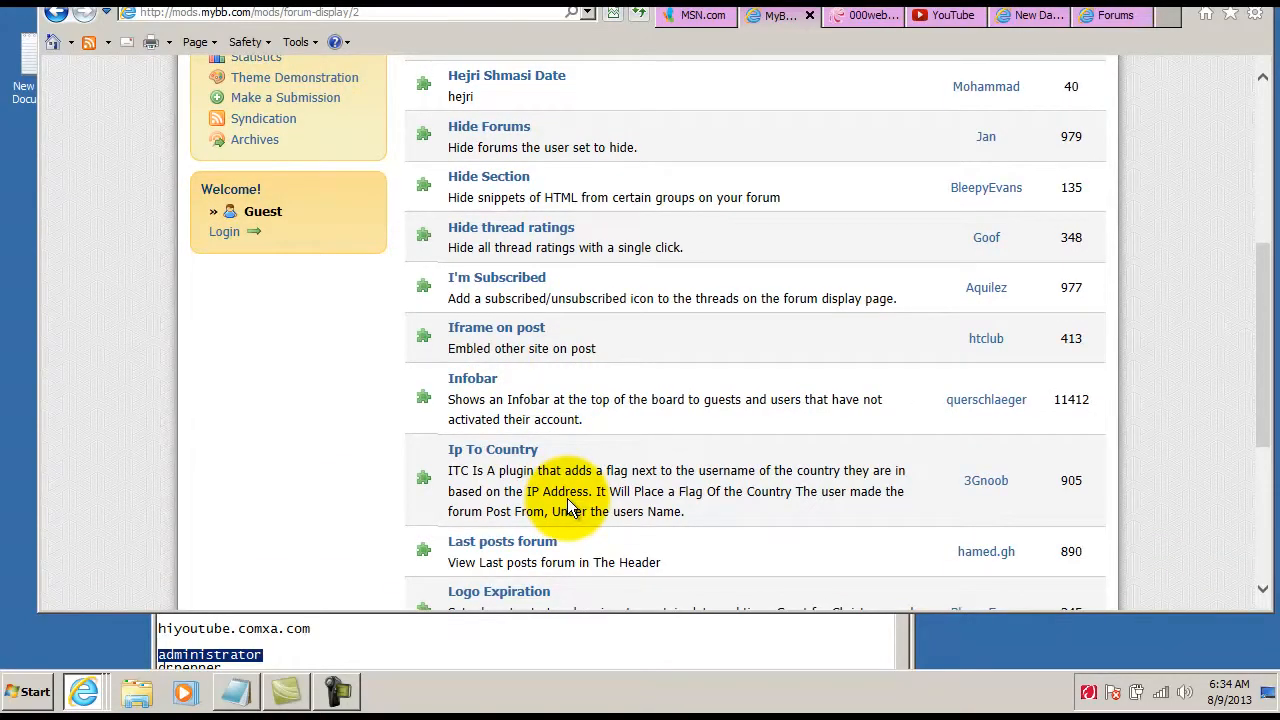
scroll(567, 498, down, 2)
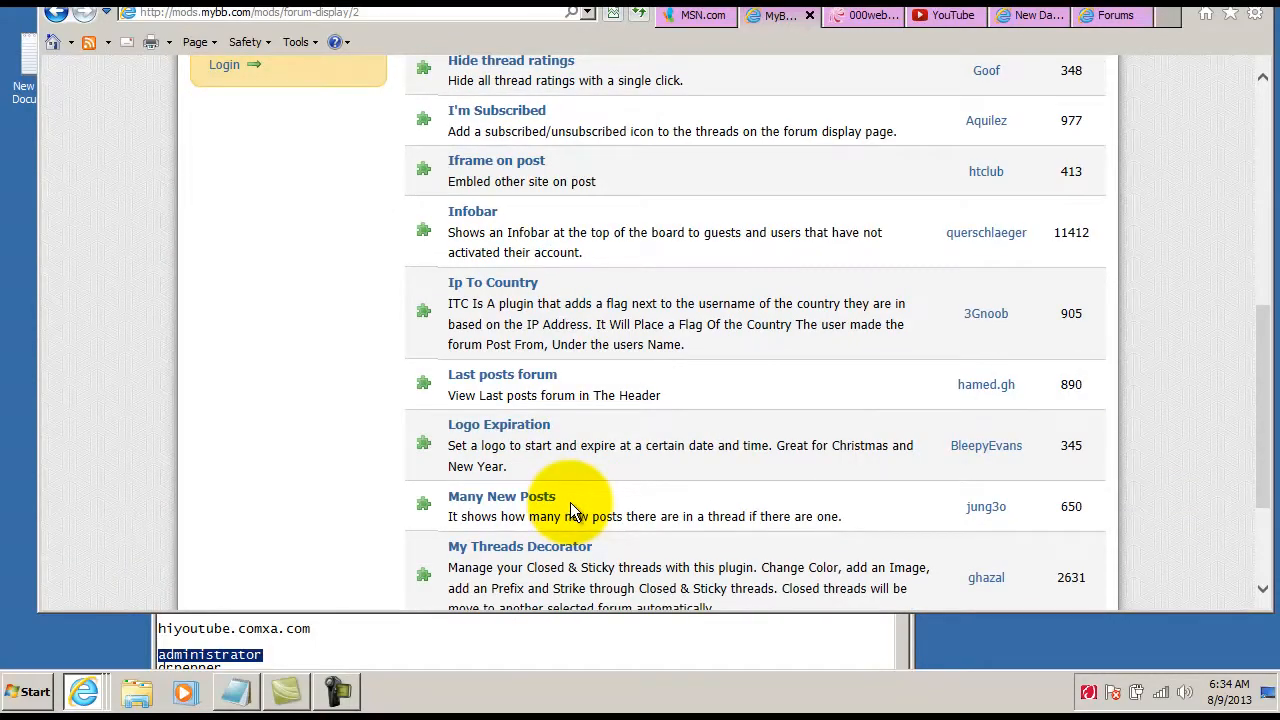
scroll(570, 510, down, 2)
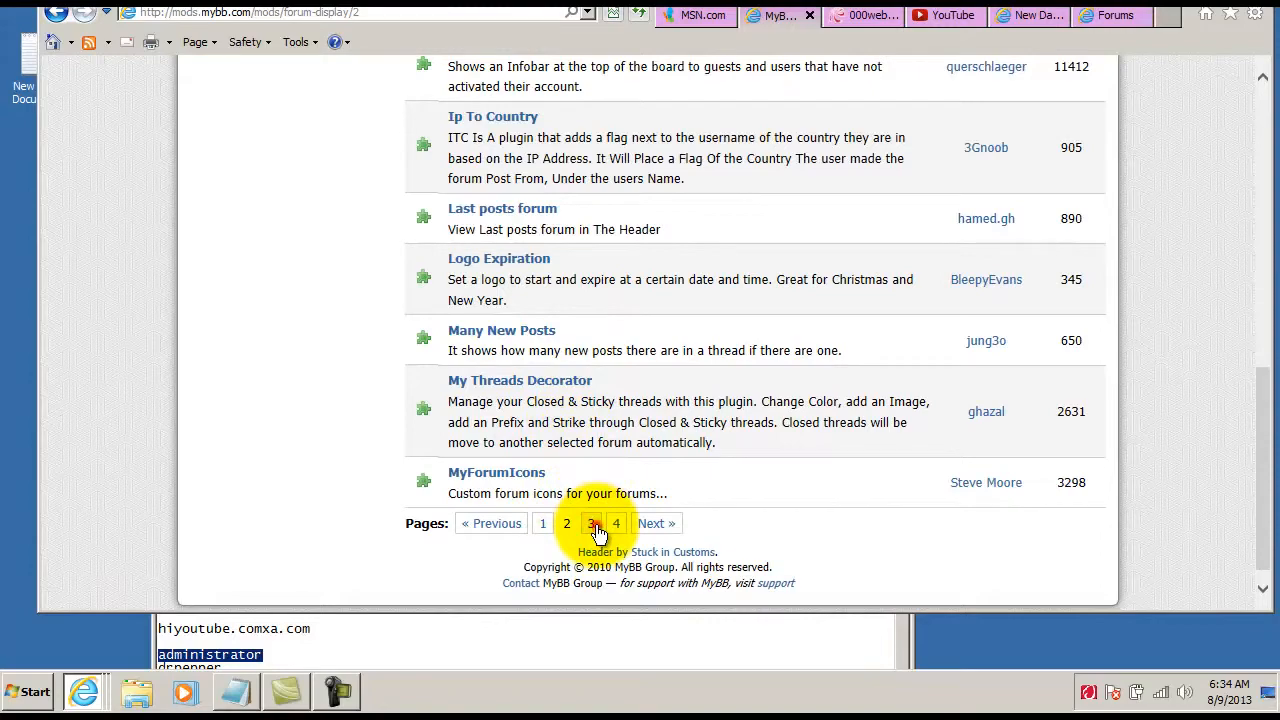
Go to page 3 of the Forum Display plugins and look through the listed downloads
click(594, 526)
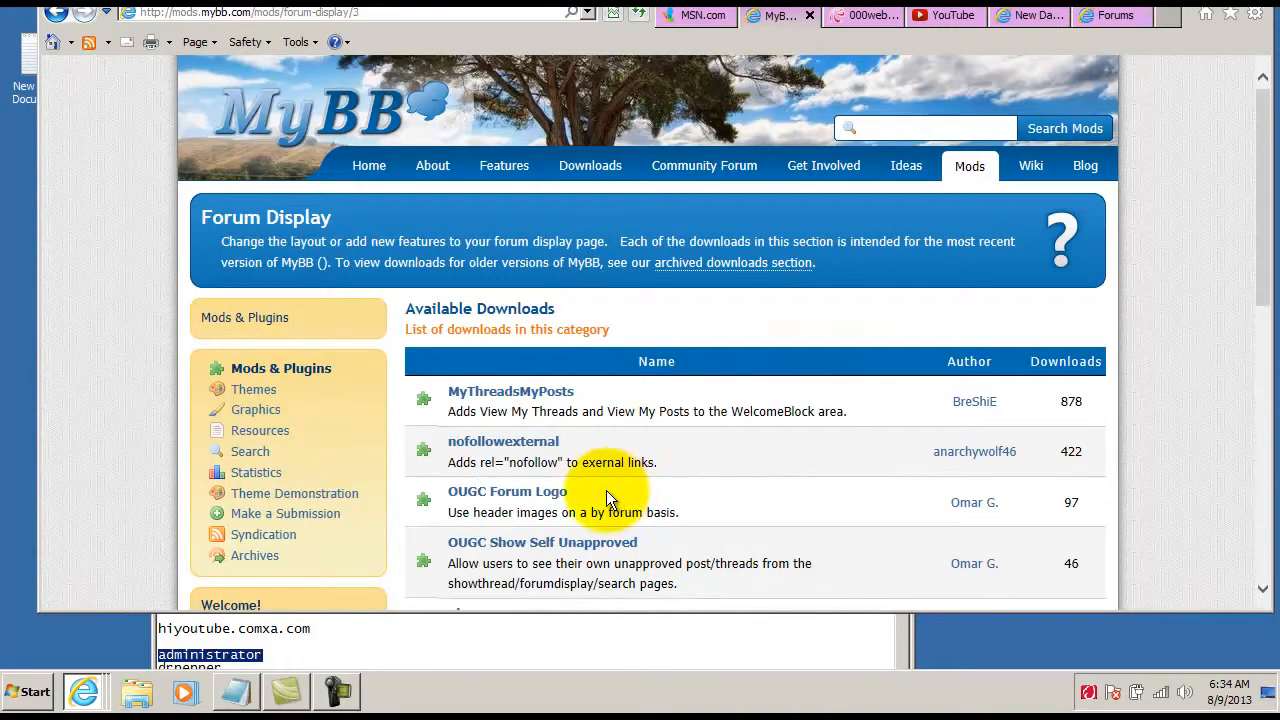
scroll(606, 490, down, 2)
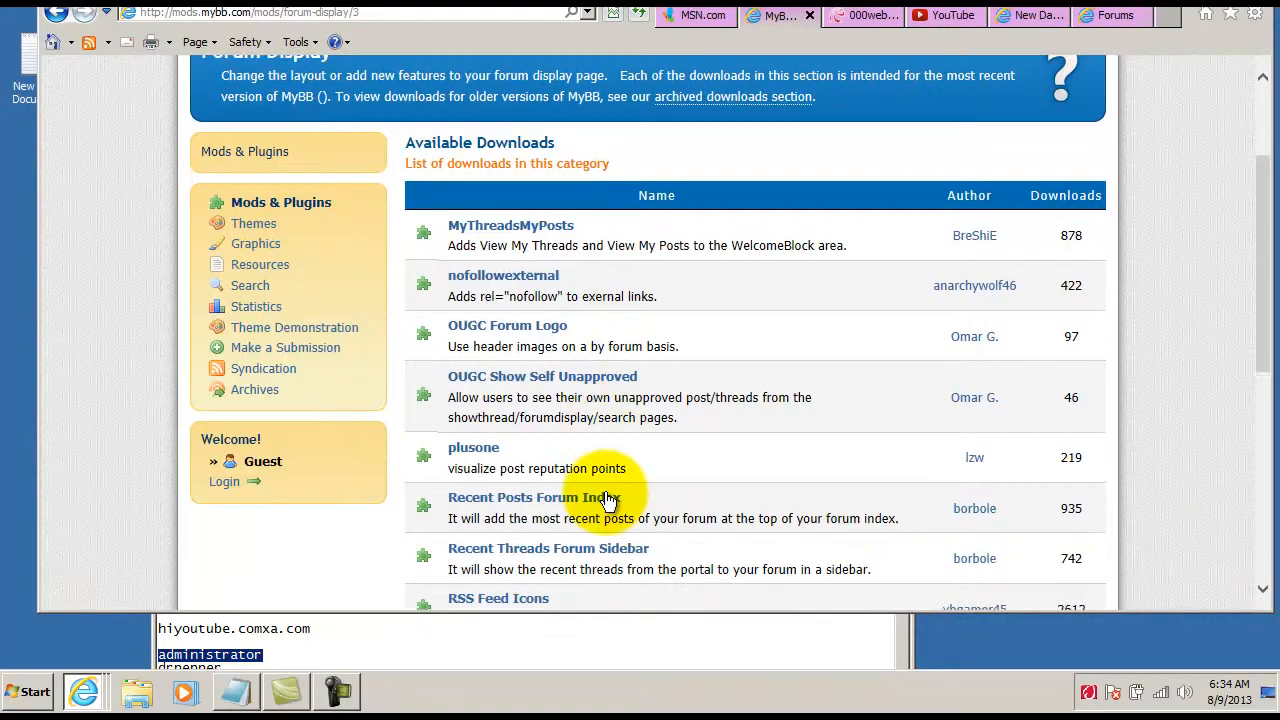
scroll(607, 500, down, 4)
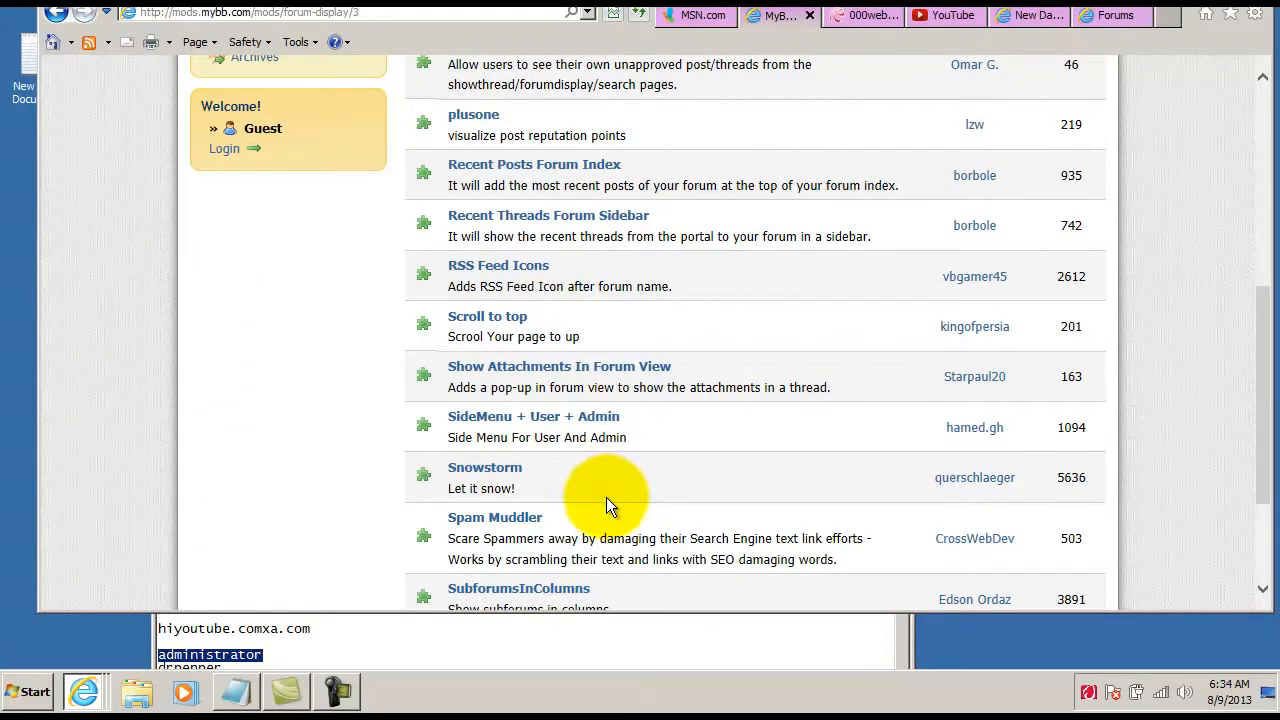
scroll(611, 492, down, 1)
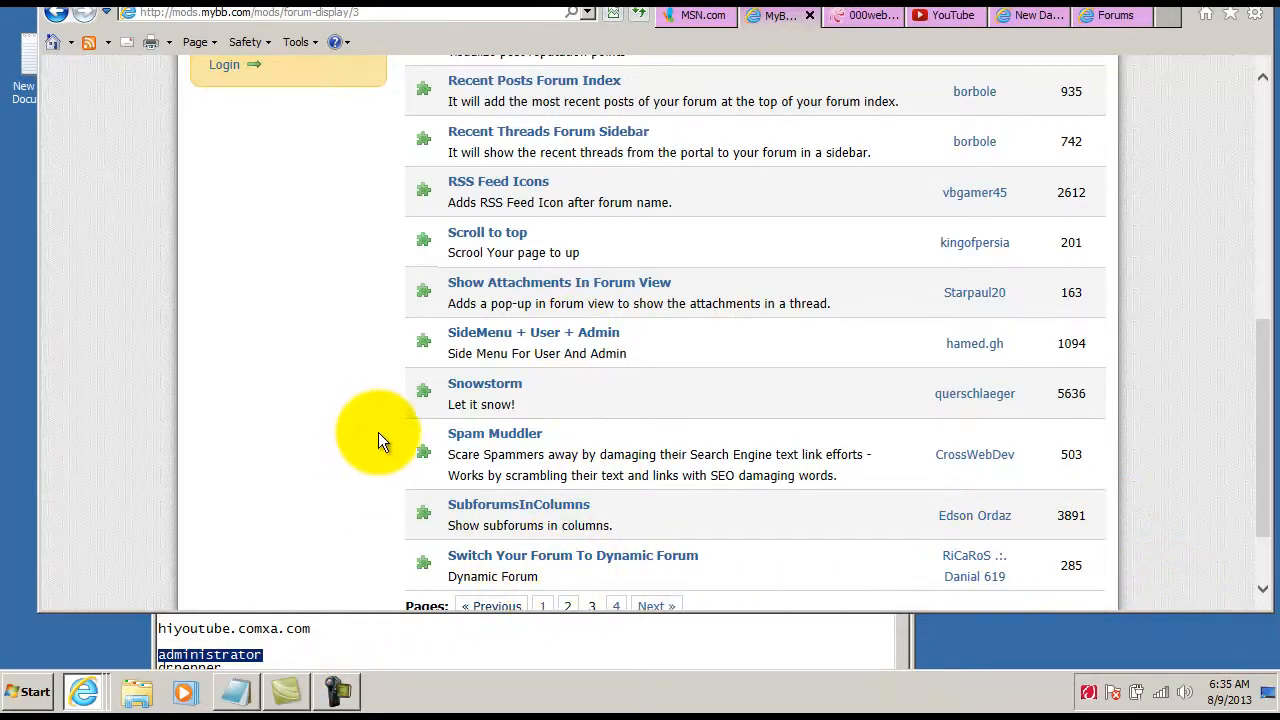
Open the SideMenu + User + Admin plugin page, read its description and view the preview screenshot of its side bars
click(545, 334)
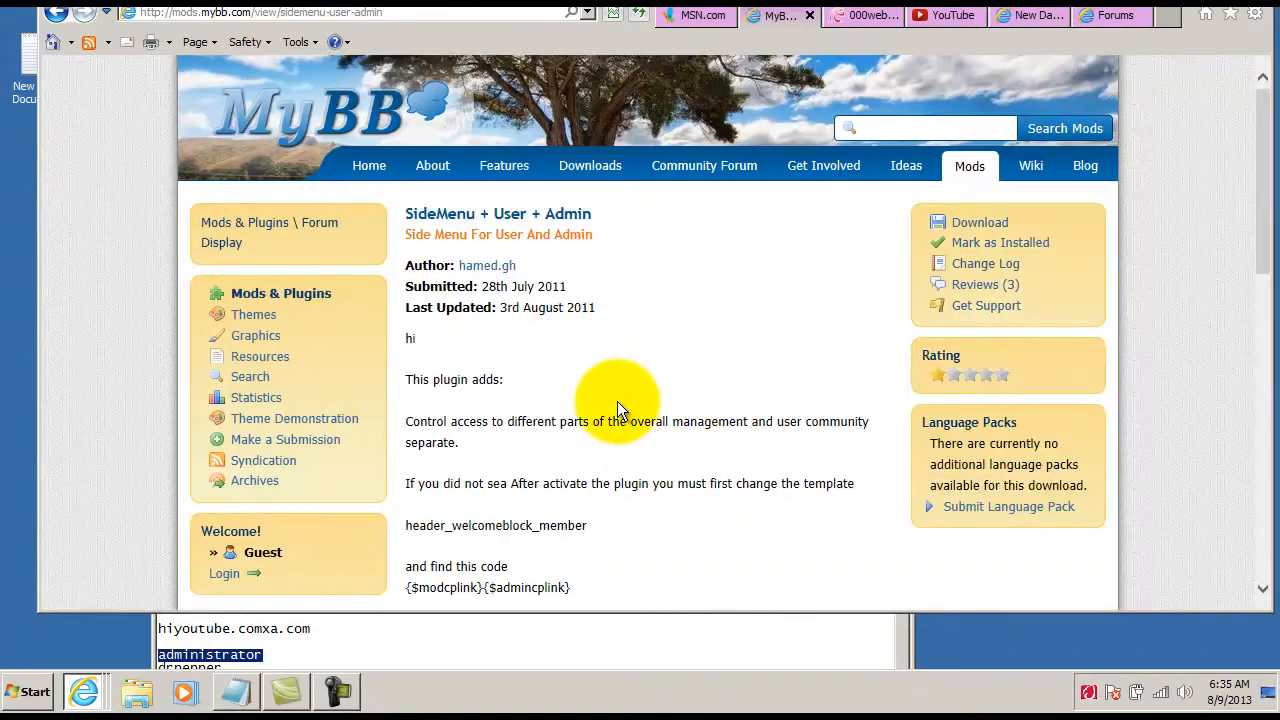
scroll(806, 266, down, 9)
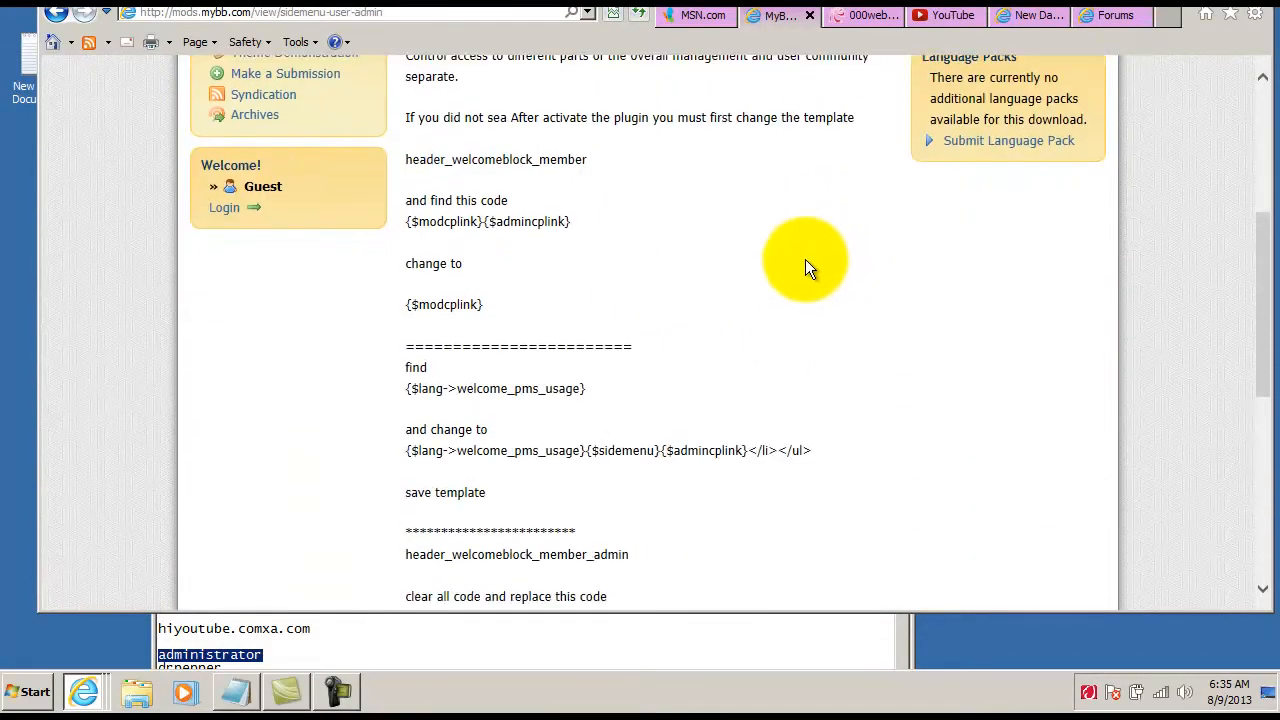
click(472, 495)
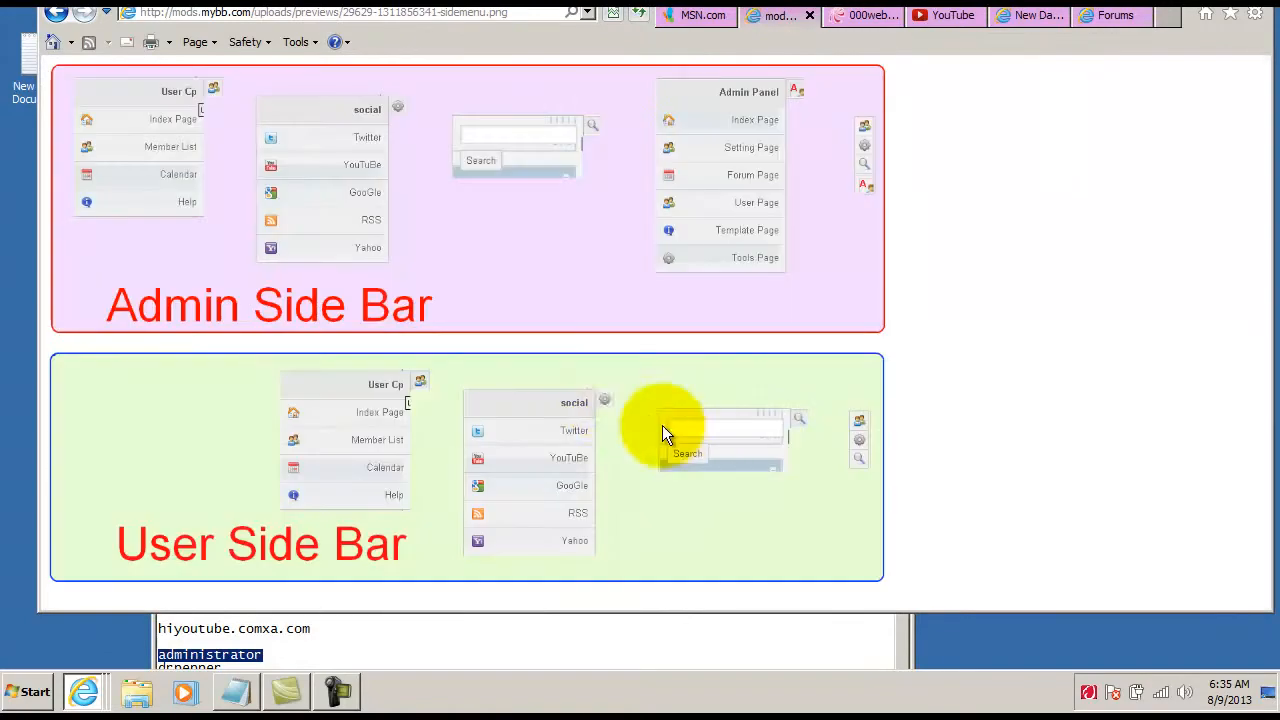
click(55, 13)
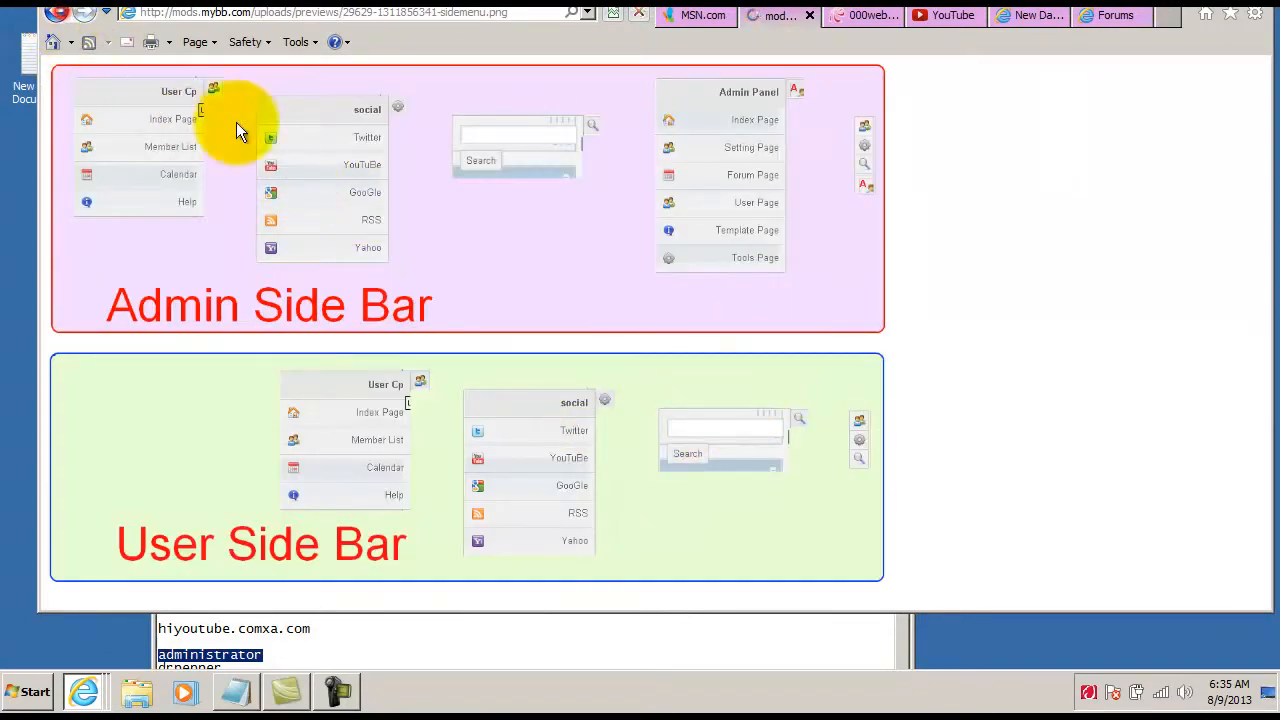
scroll(773, 282, up, 4)
scroll(776, 275, up, 5)
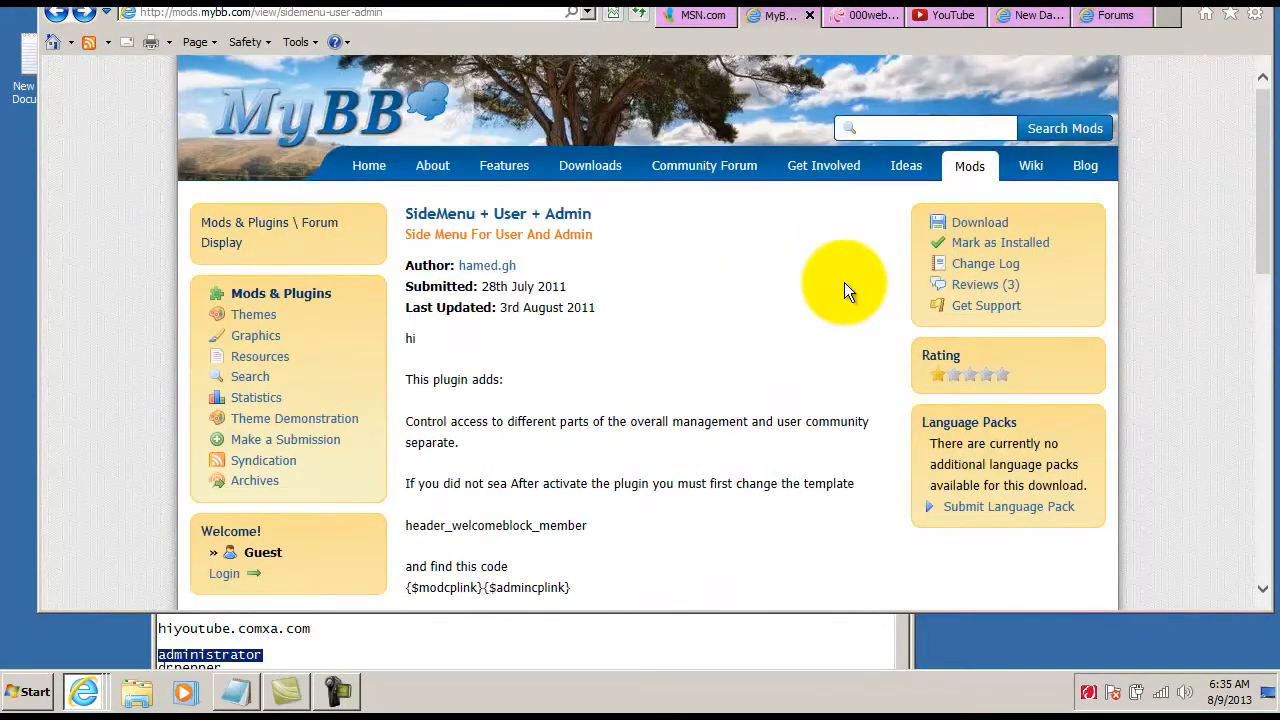
Download the SideMenu + User + Admin plugin, agreeing to the download license and saving the zip file
click(990, 232)
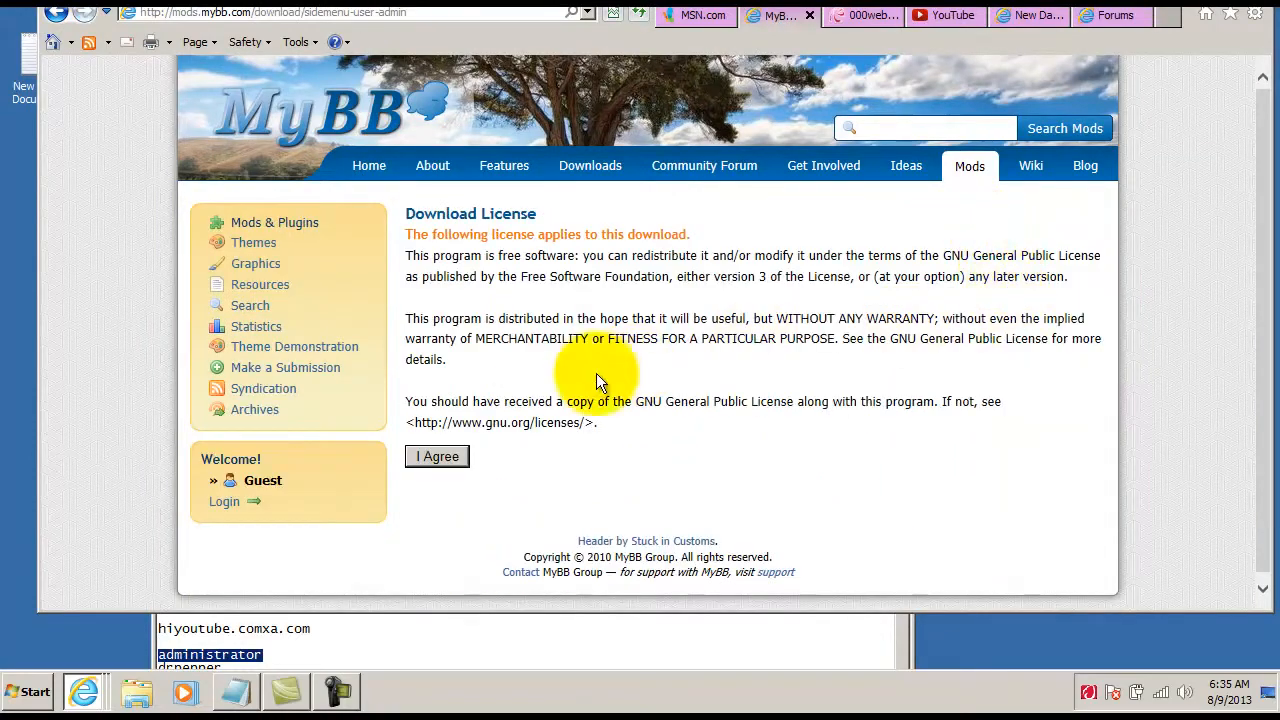
click(441, 457)
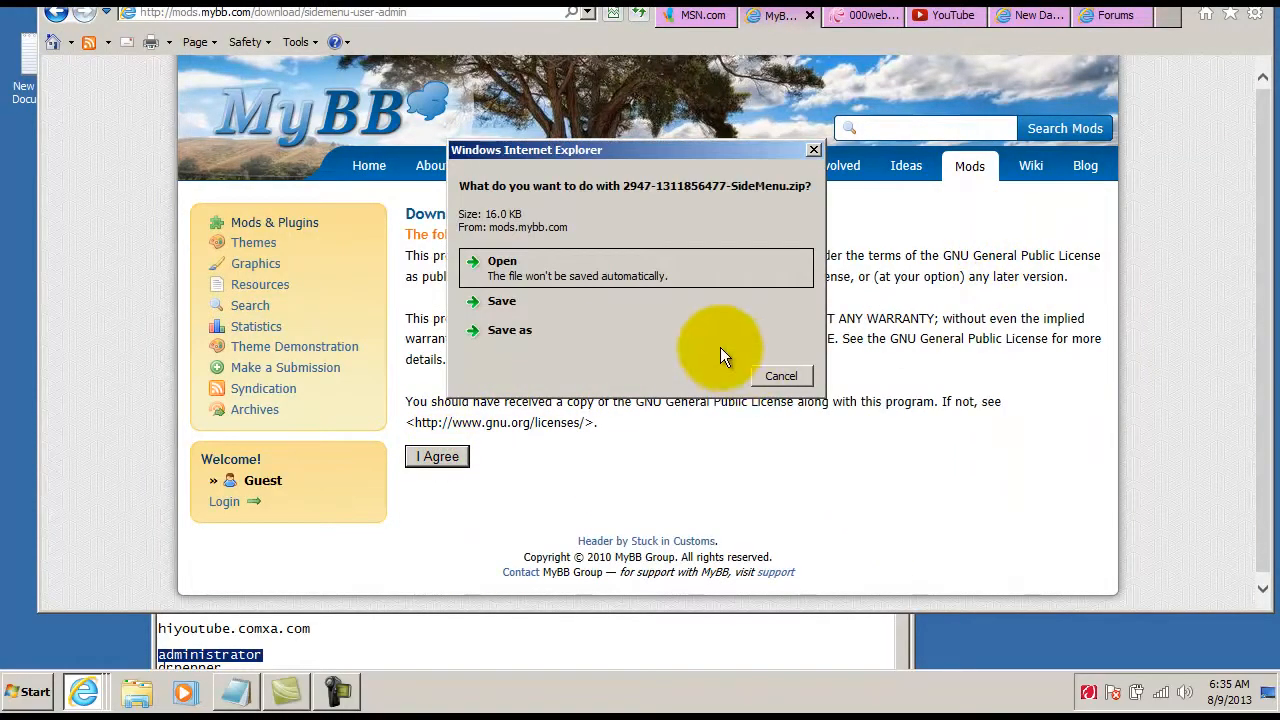
click(541, 300)
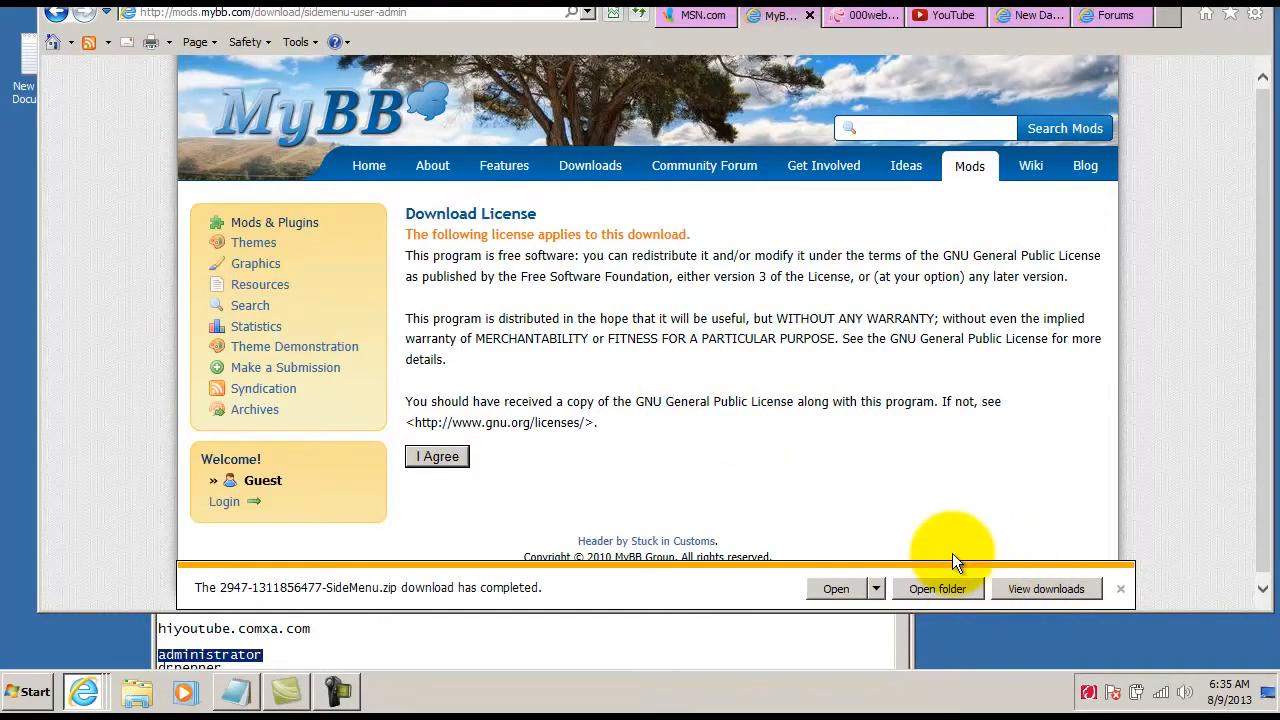
Move the downloaded SideMenu zip from the Downloads folder to the desktop and close the folder
click(939, 590)
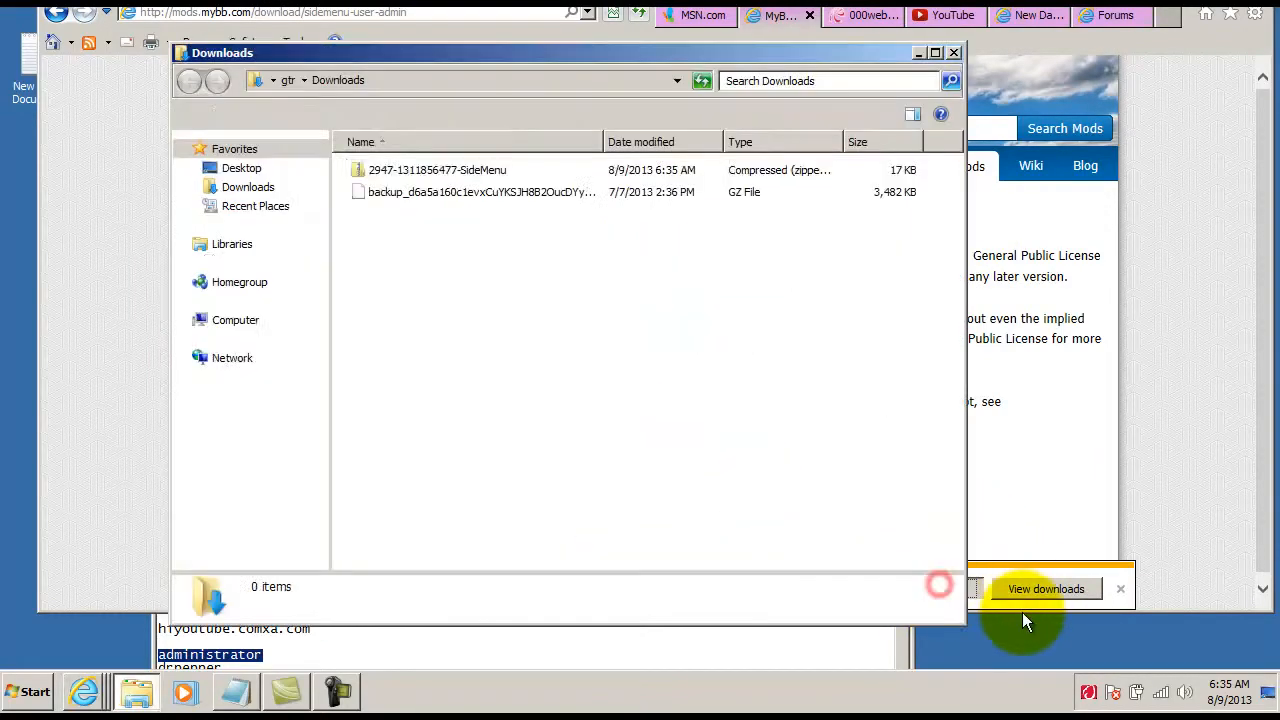
click(410, 167)
drag(447, 228, 9, 243)
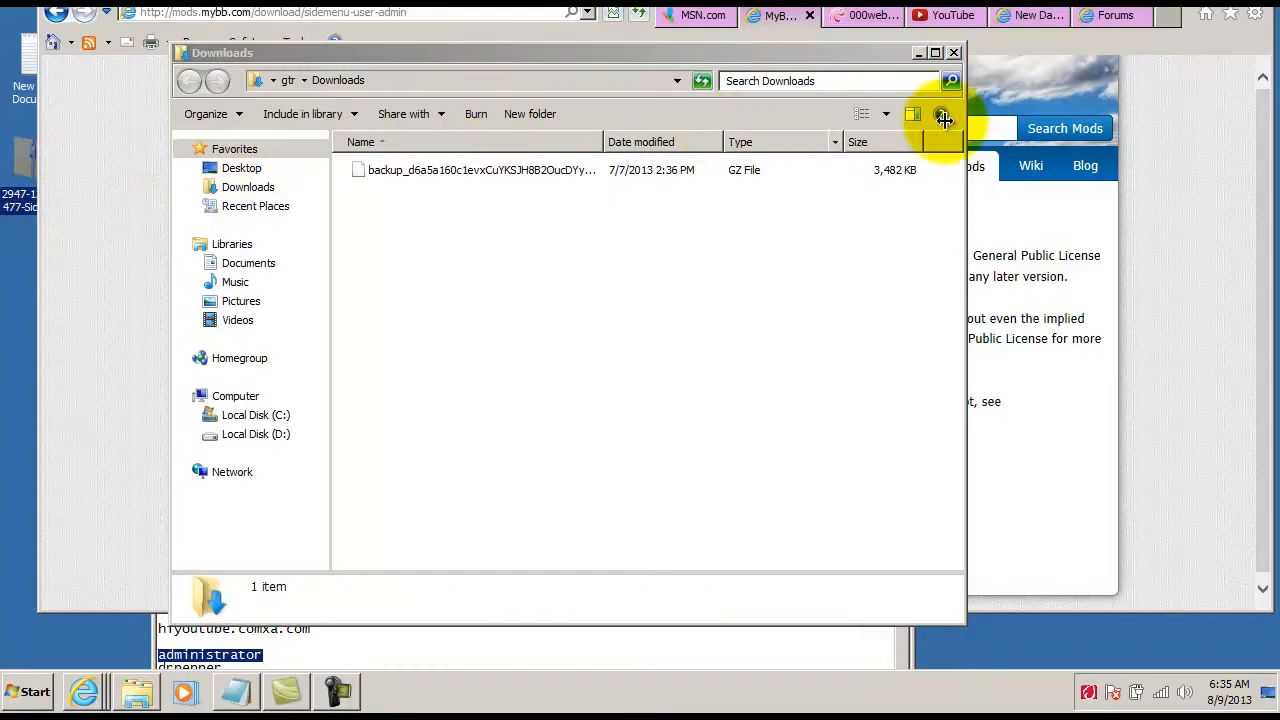
click(953, 52)
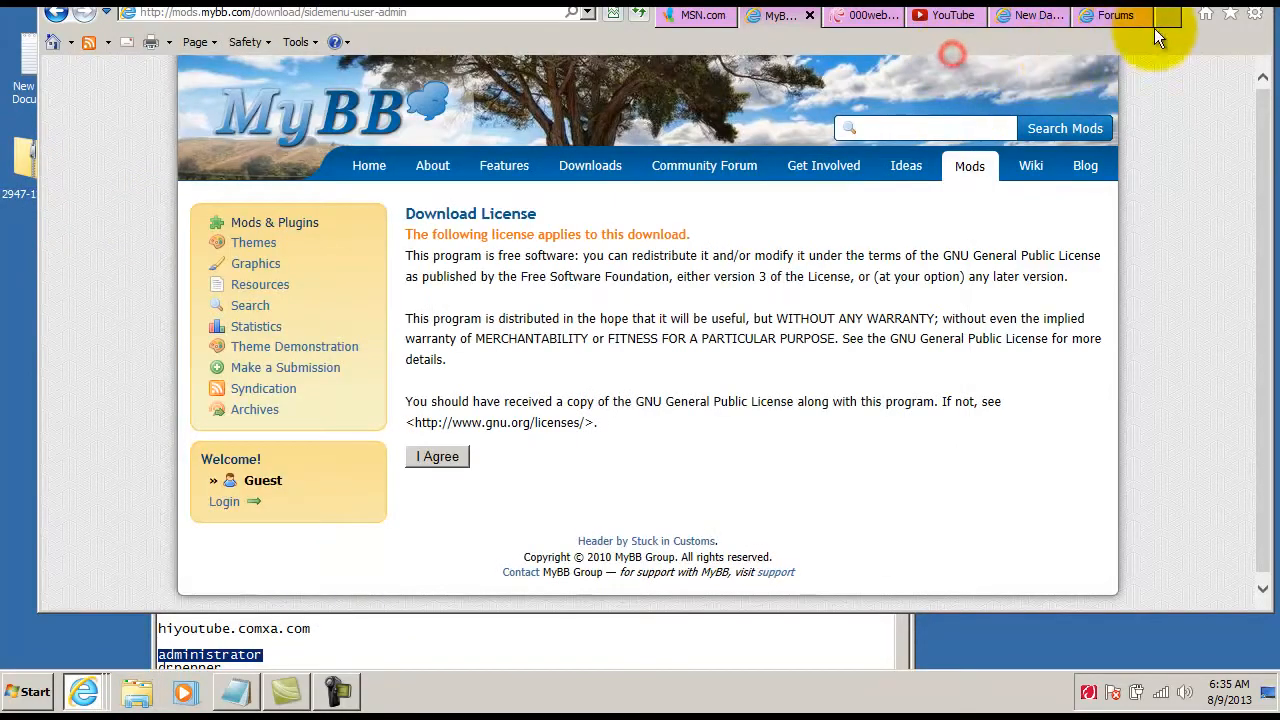
Extract the images and inc folders from the SideMenu zip onto the desktop
drag(1092, 30, 1117, 467)
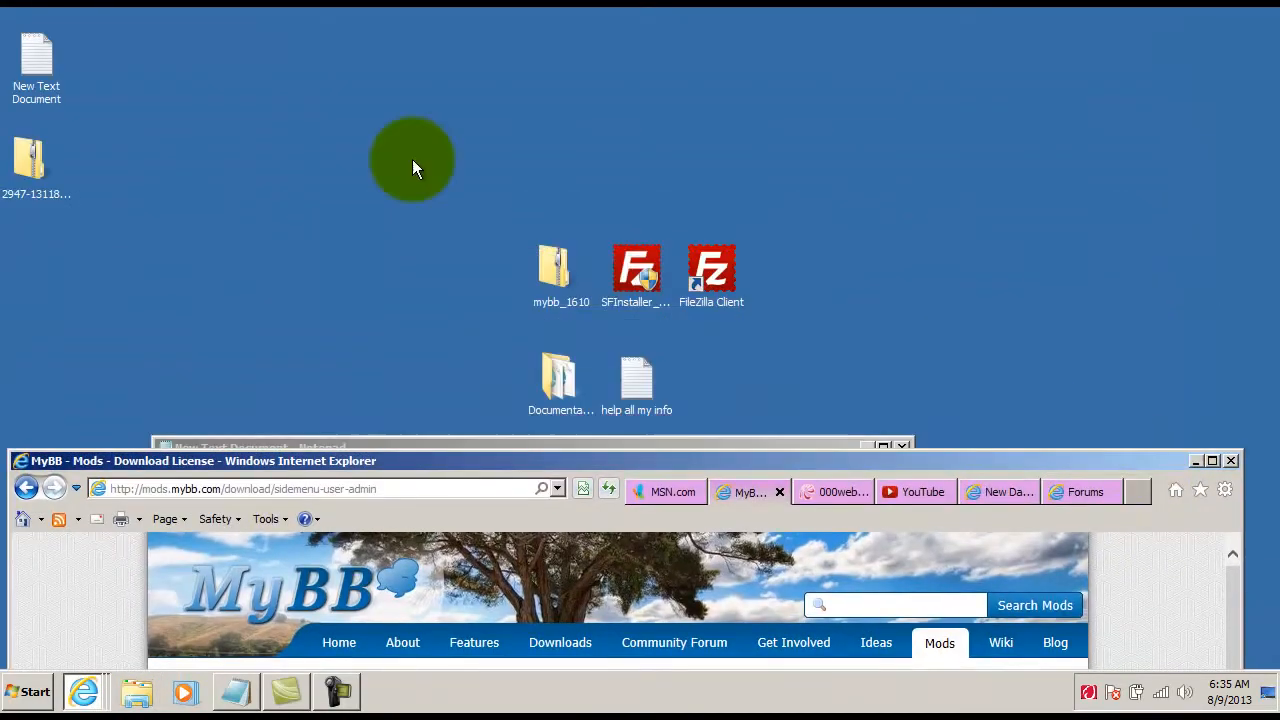
double_click(30, 150)
drag(376, 220, 400, 171)
drag(972, 266, 1022, 244)
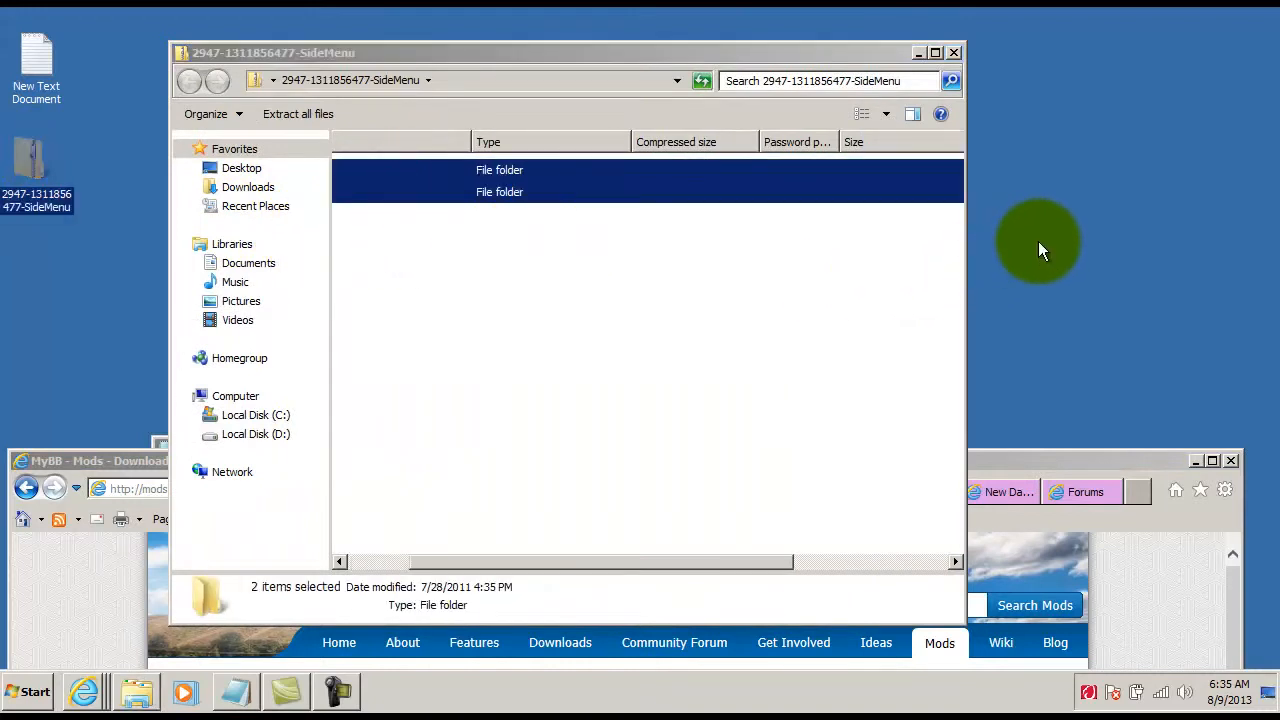
click(954, 52)
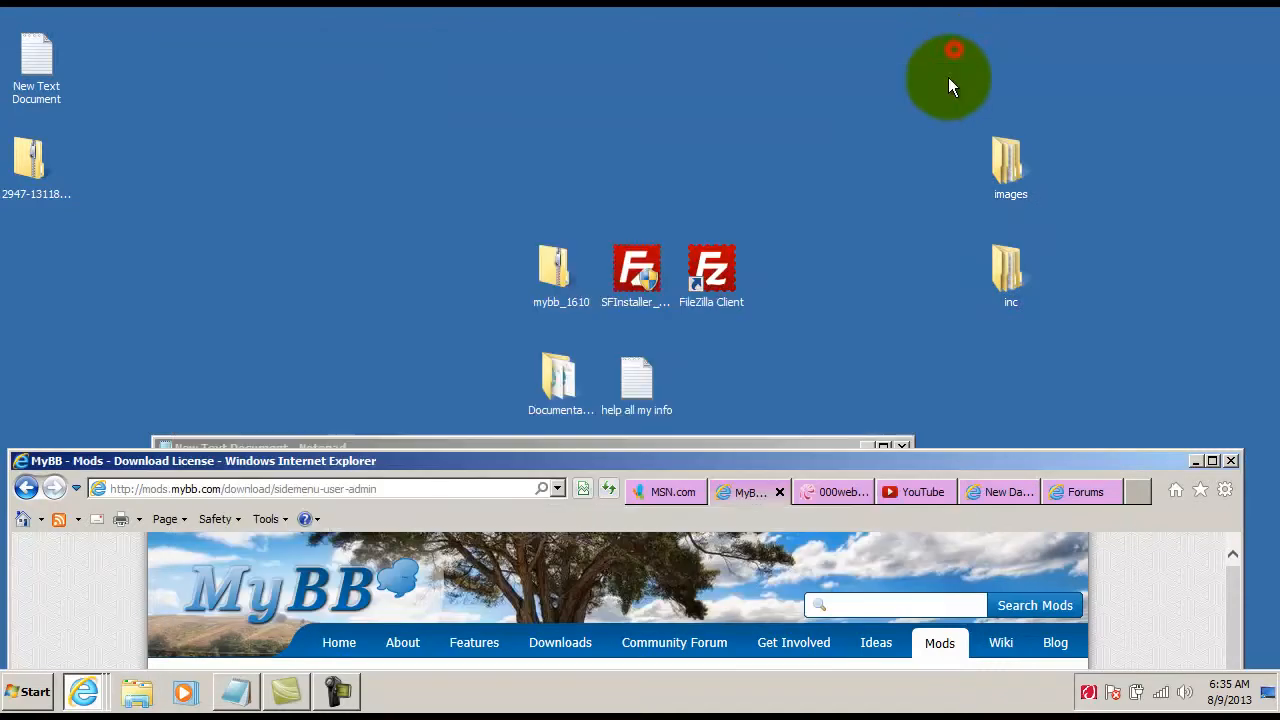
Switch to FileZilla Client and reconnect to the last used FTP server
double_click(702, 260)
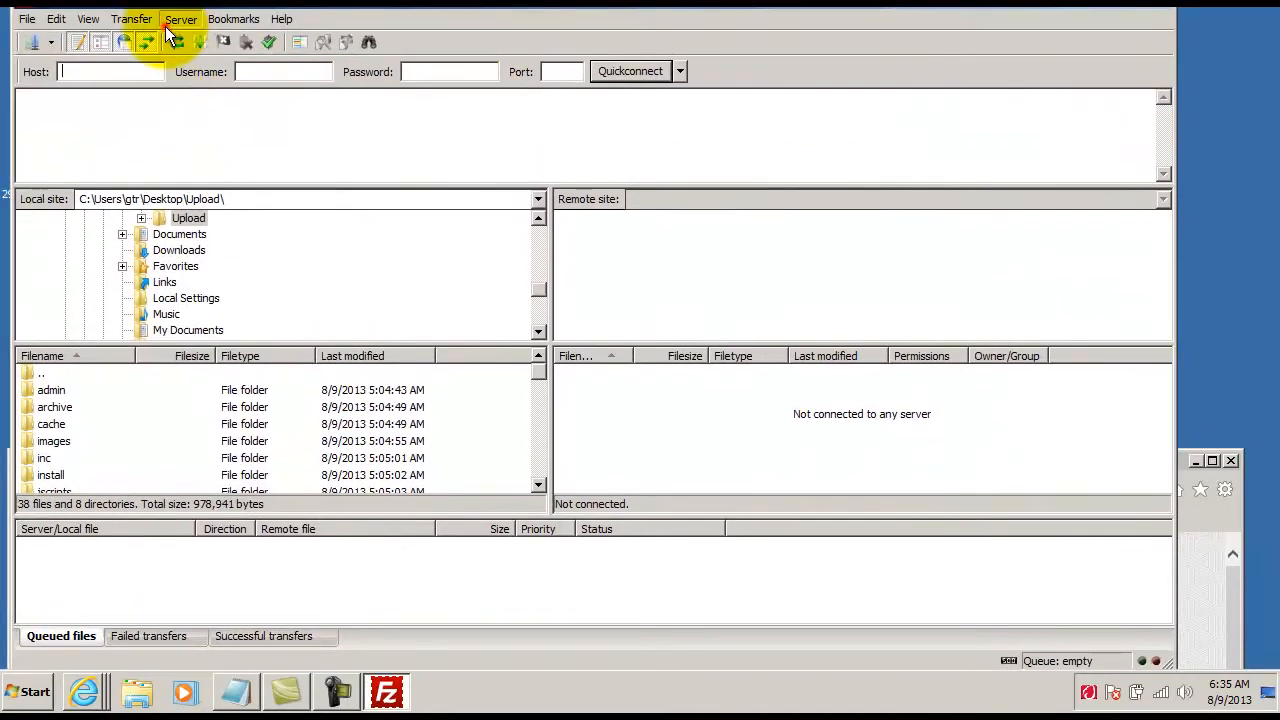
click(166, 22)
click(190, 62)
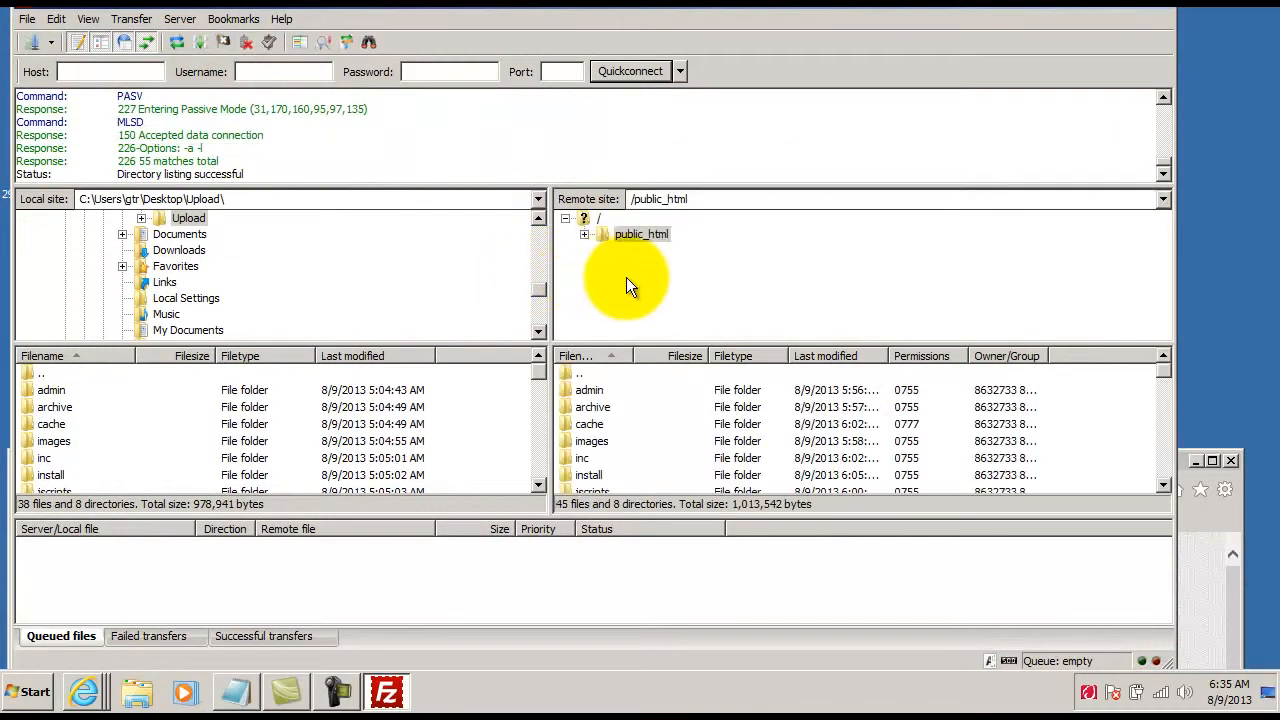
click(176, 20)
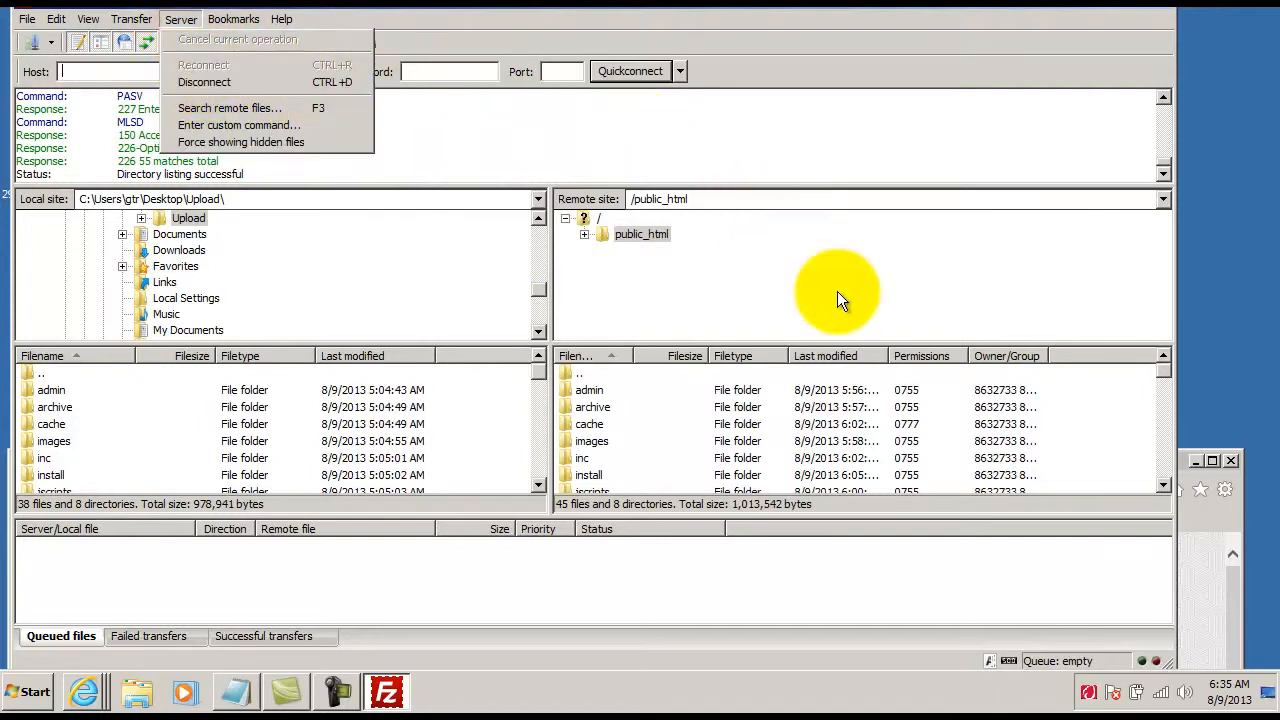
click(884, 323)
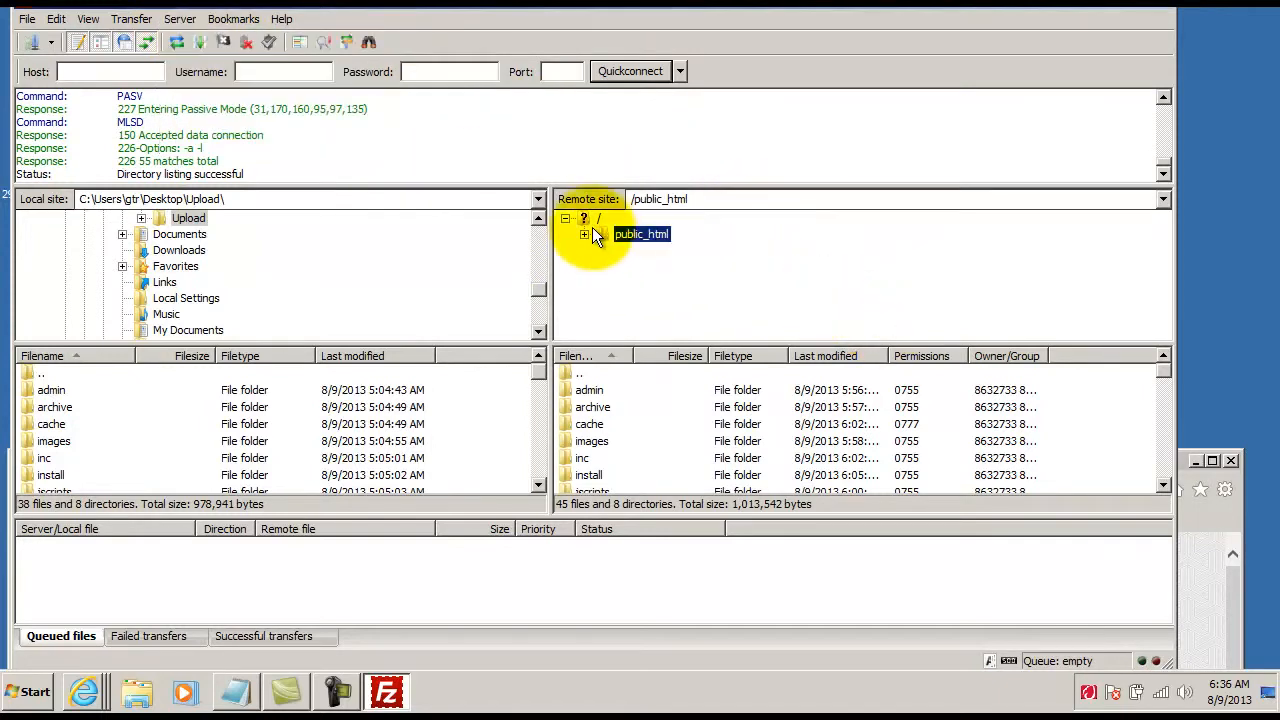
click(180, 20)
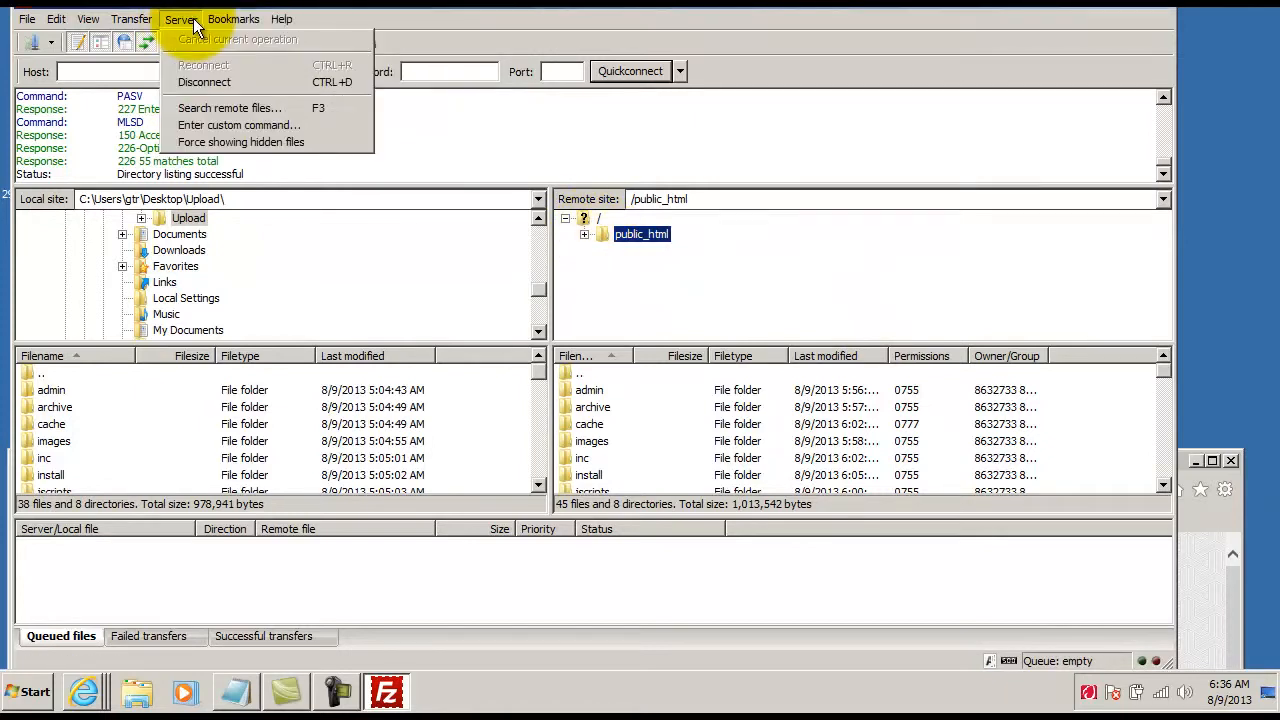
mouse_move(208, 21)
mouse_move(135, 17)
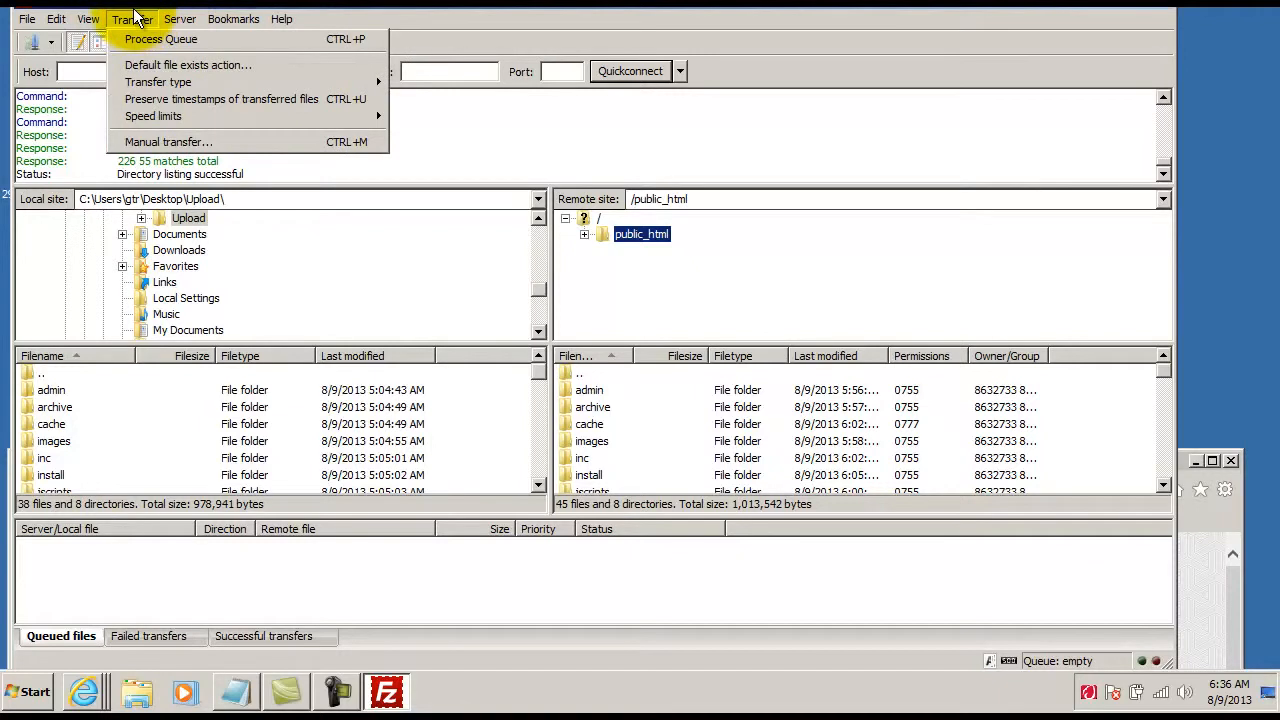
mouse_move(60, 20)
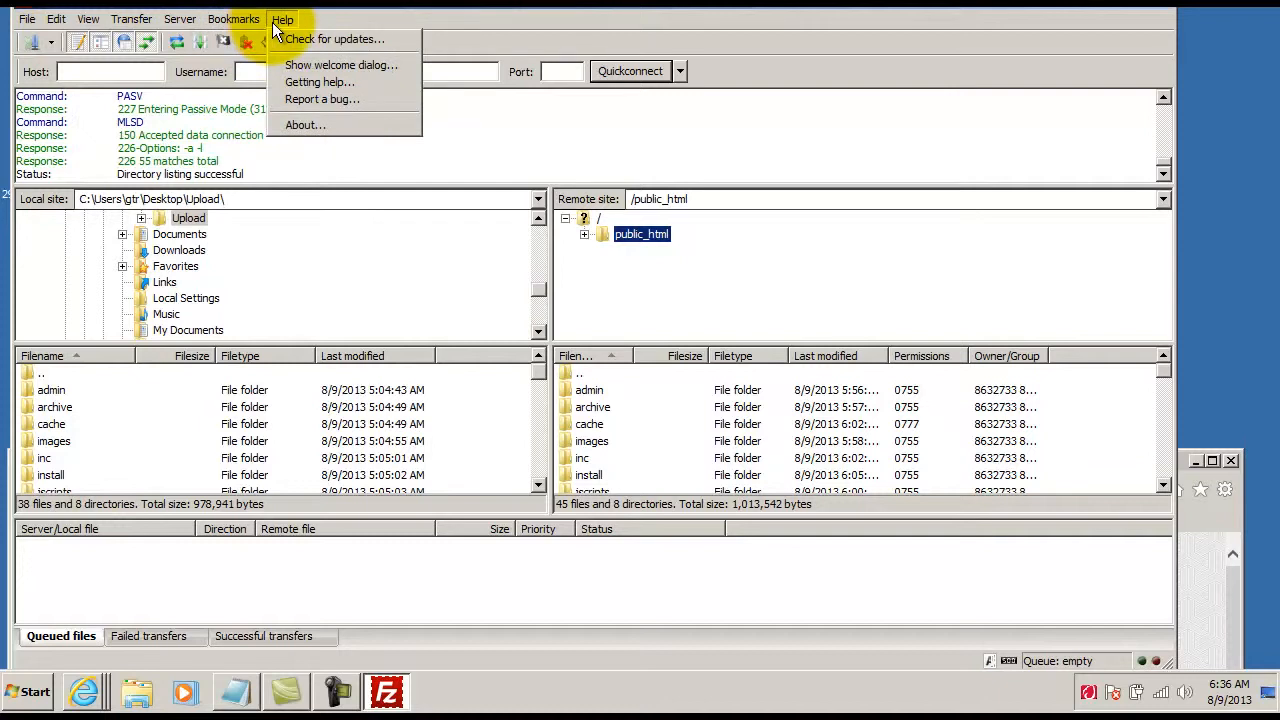
click(878, 94)
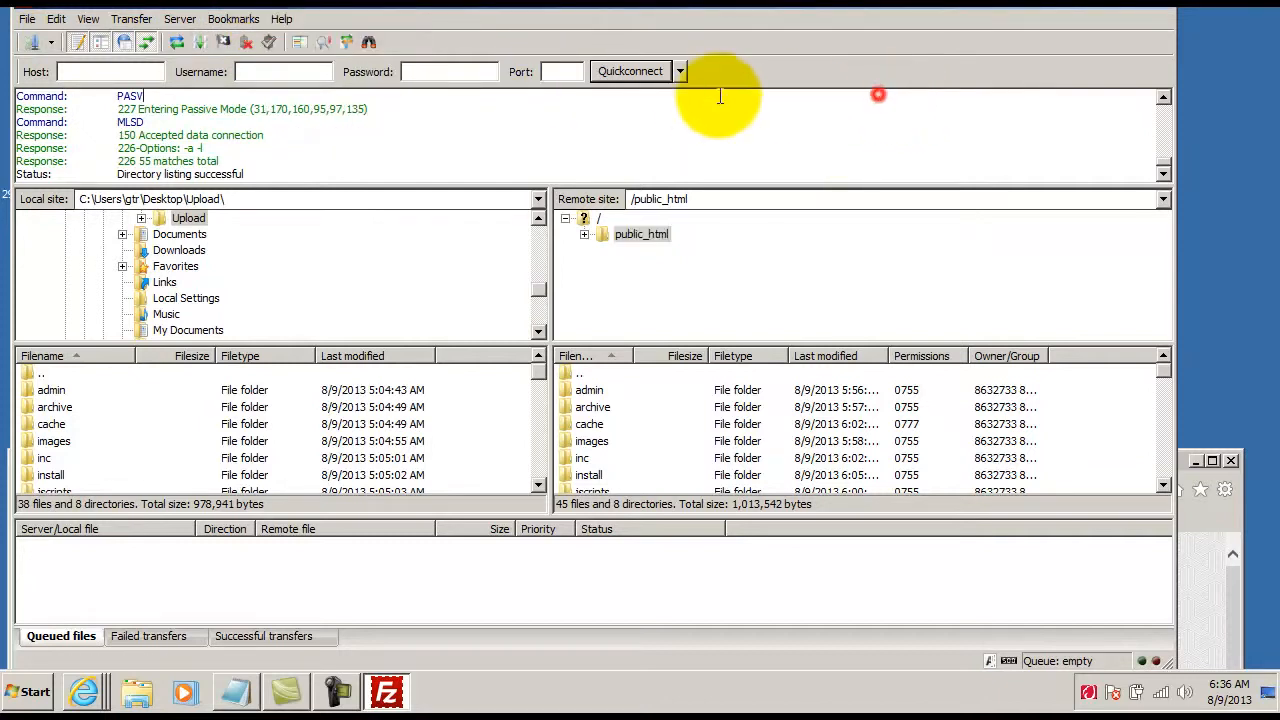
click(680, 74)
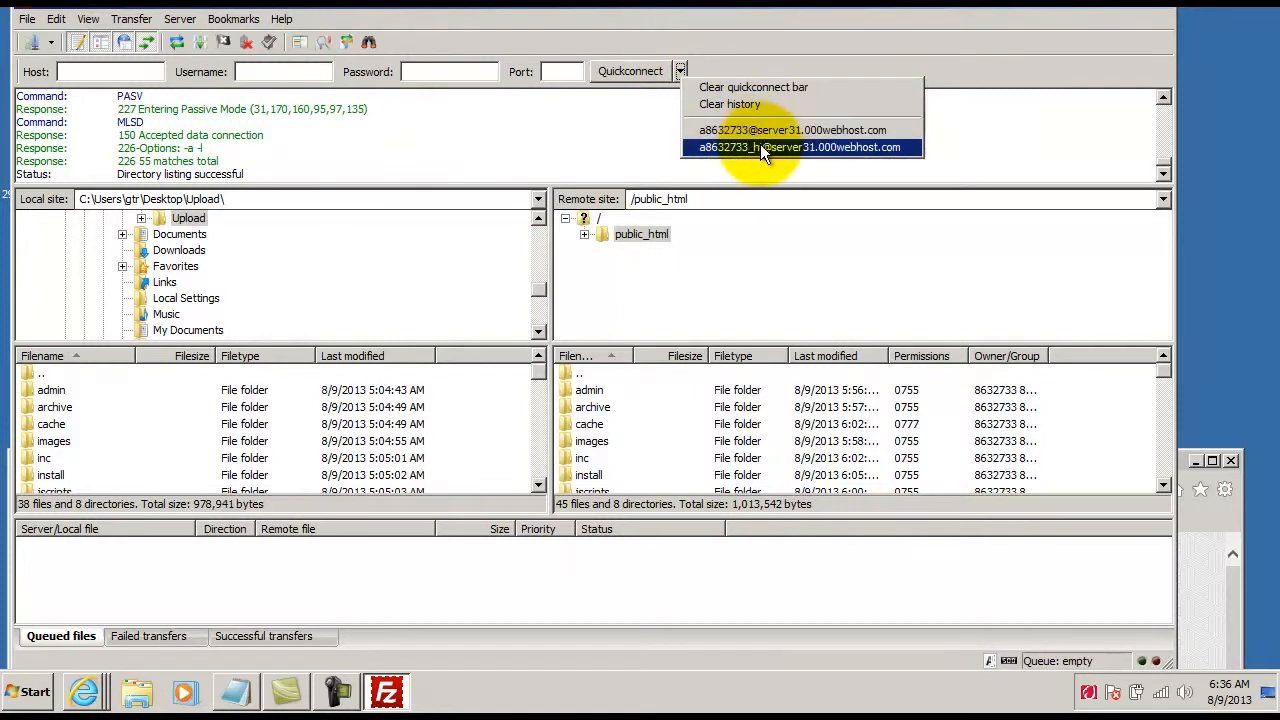
click(794, 45)
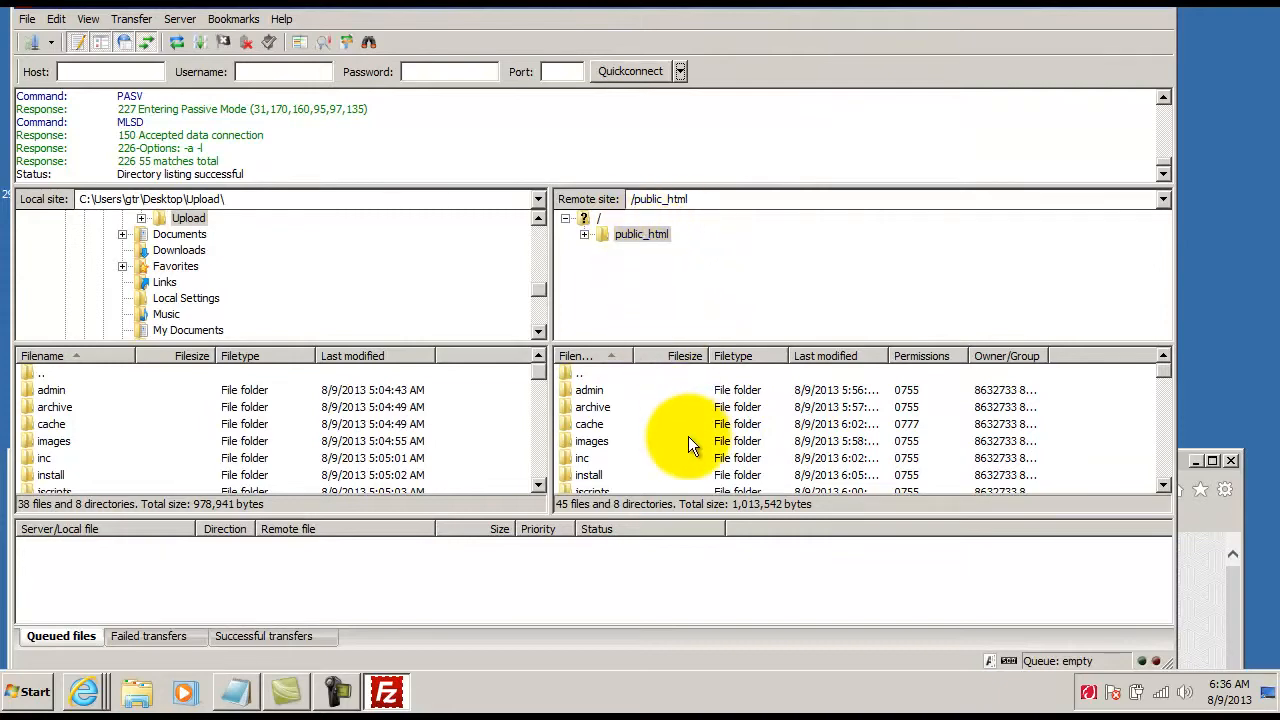
Uncover the desktop and check the contents of the extracted images and inc folders
drag(723, 12, 784, 463)
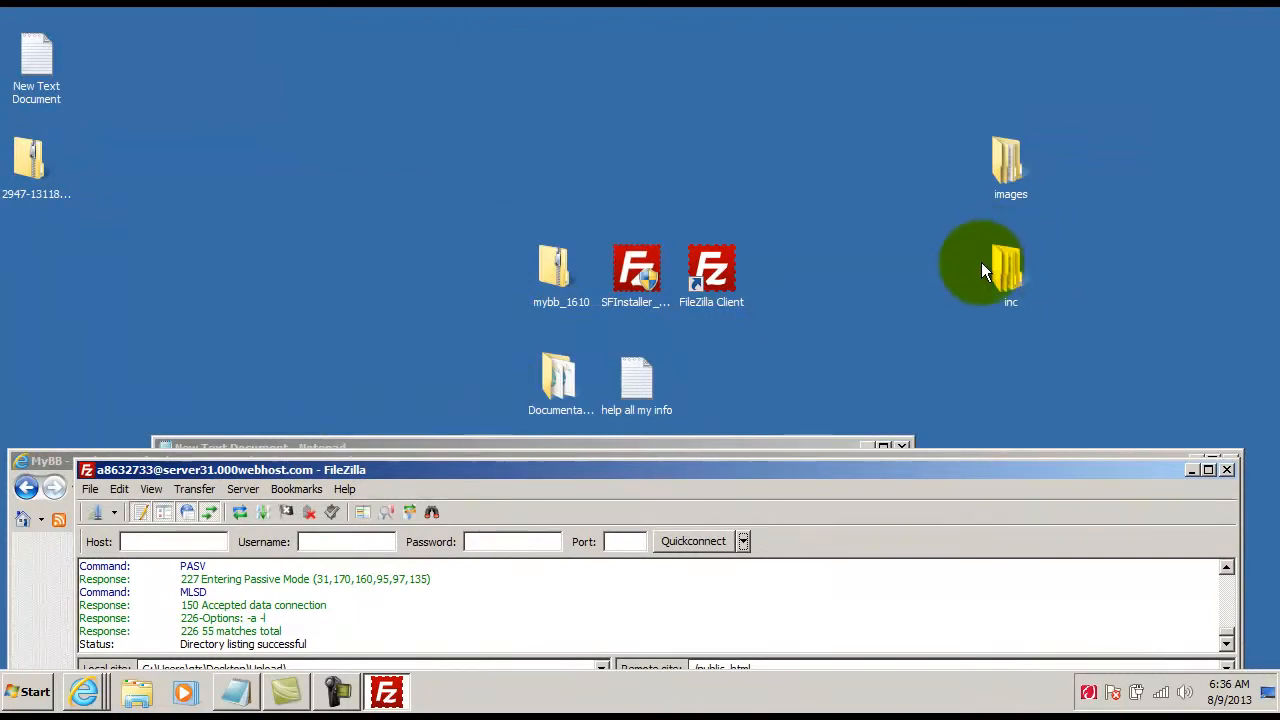
double_click(1011, 165)
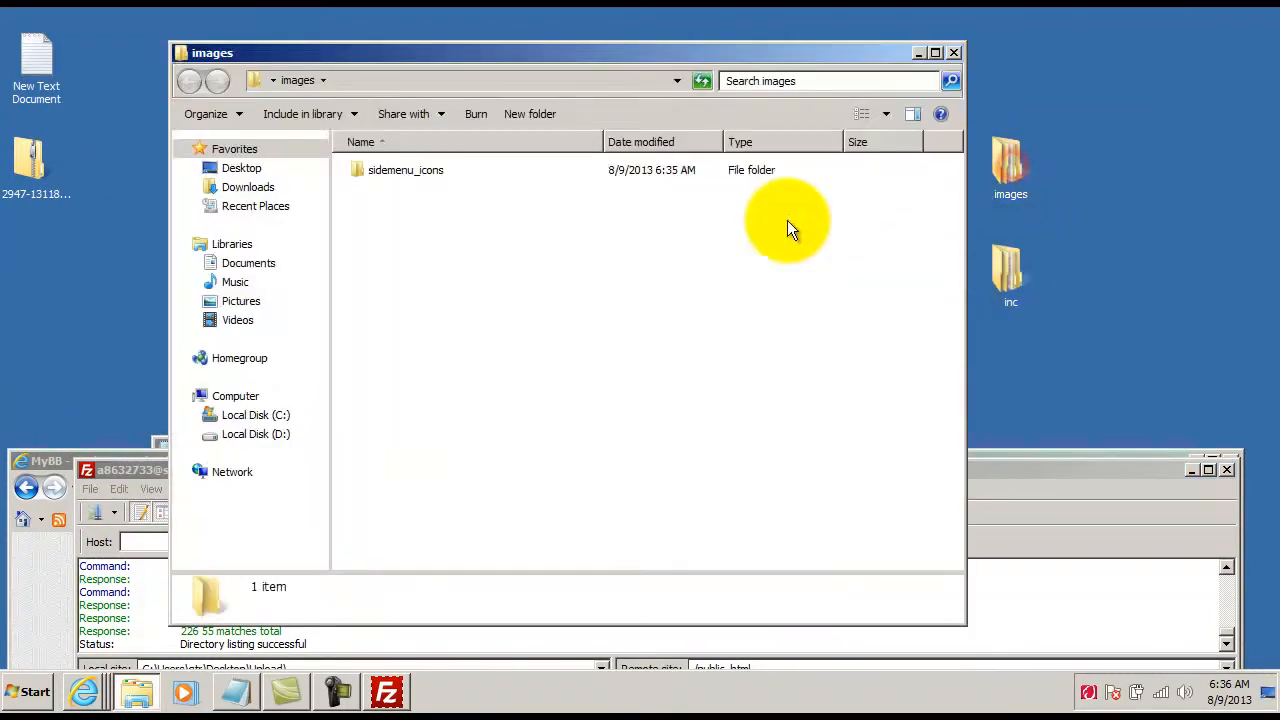
click(953, 52)
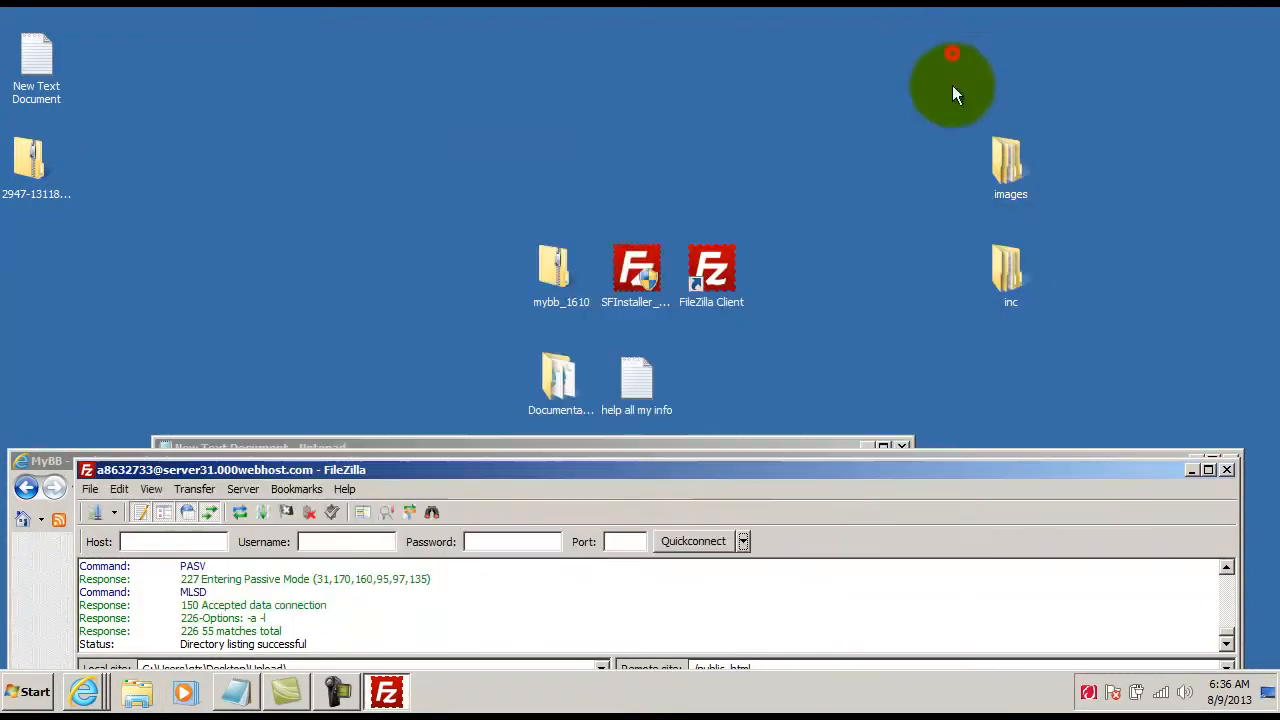
double_click(1007, 261)
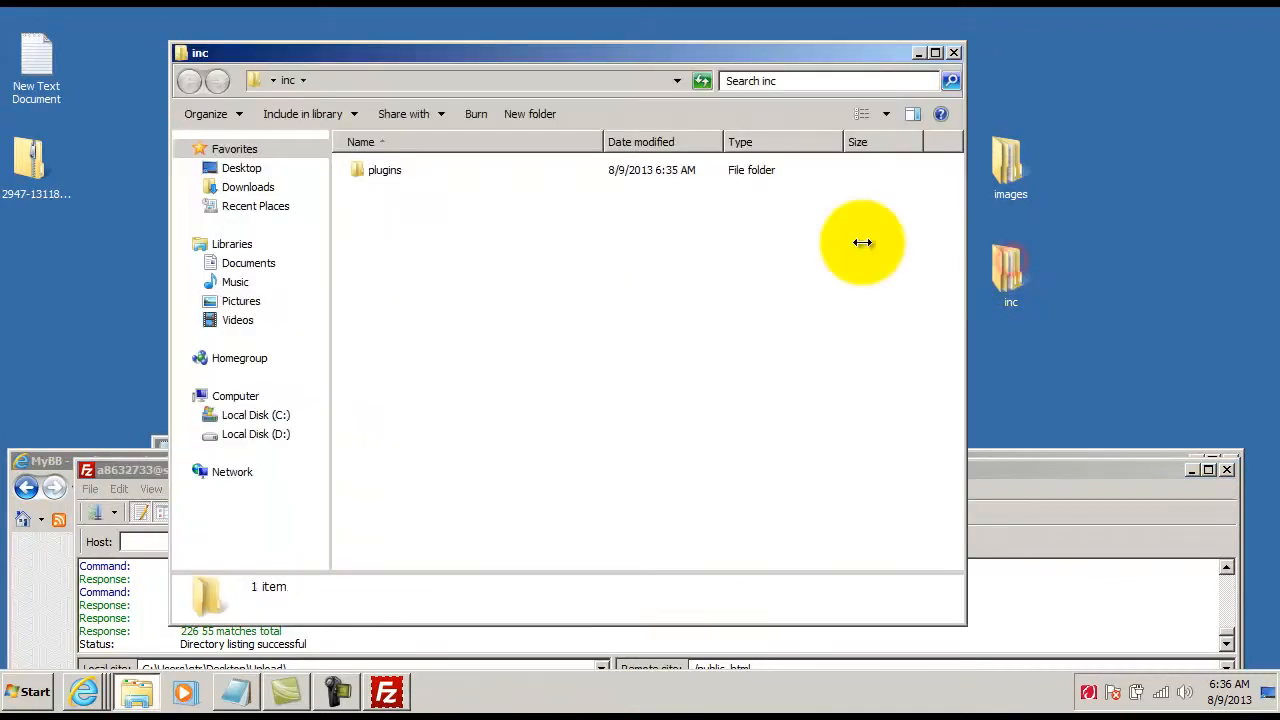
click(955, 52)
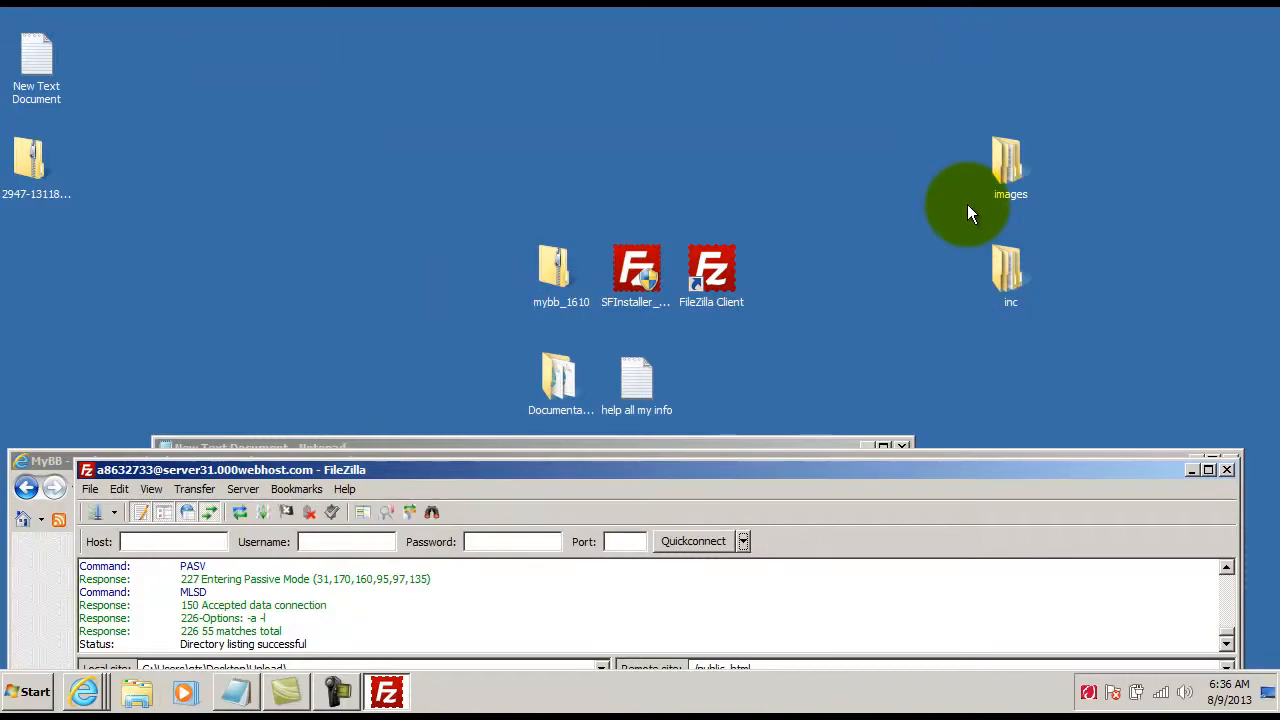
Bring FileZilla back up beside the extracted folders and open the images folder inside public_html on the server
drag(837, 467, 402, 2)
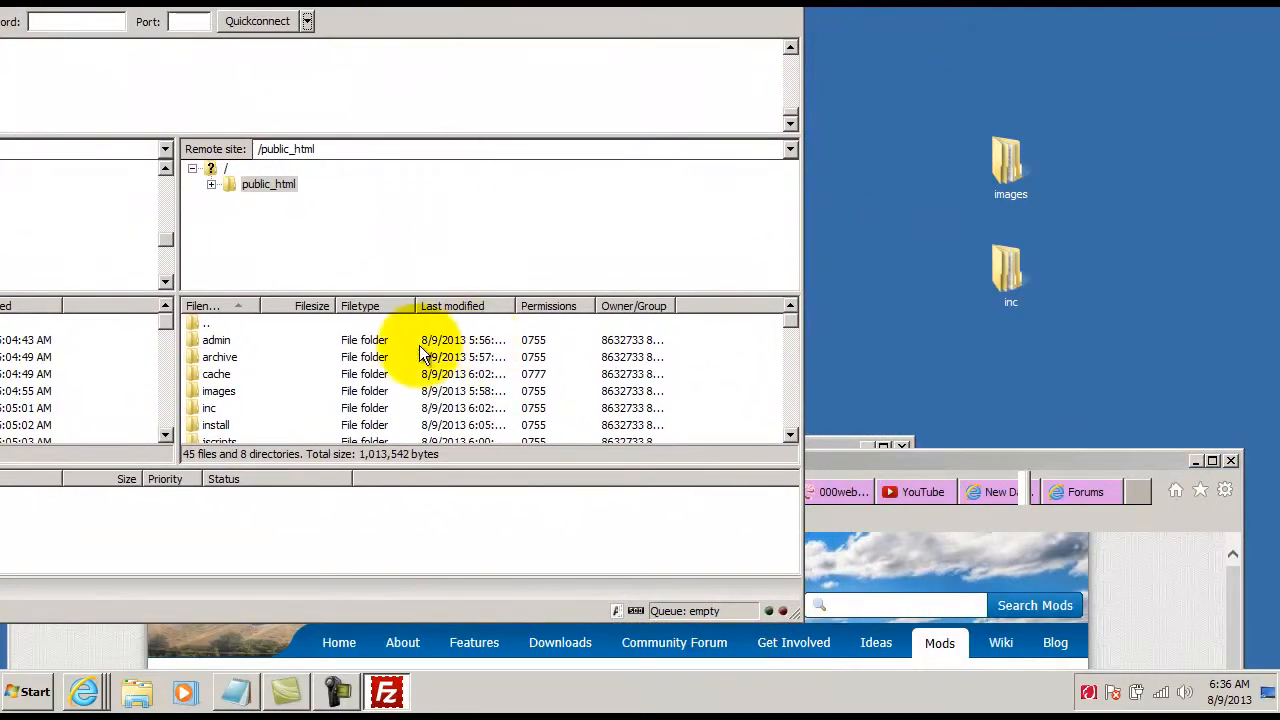
click(216, 408)
click(229, 395)
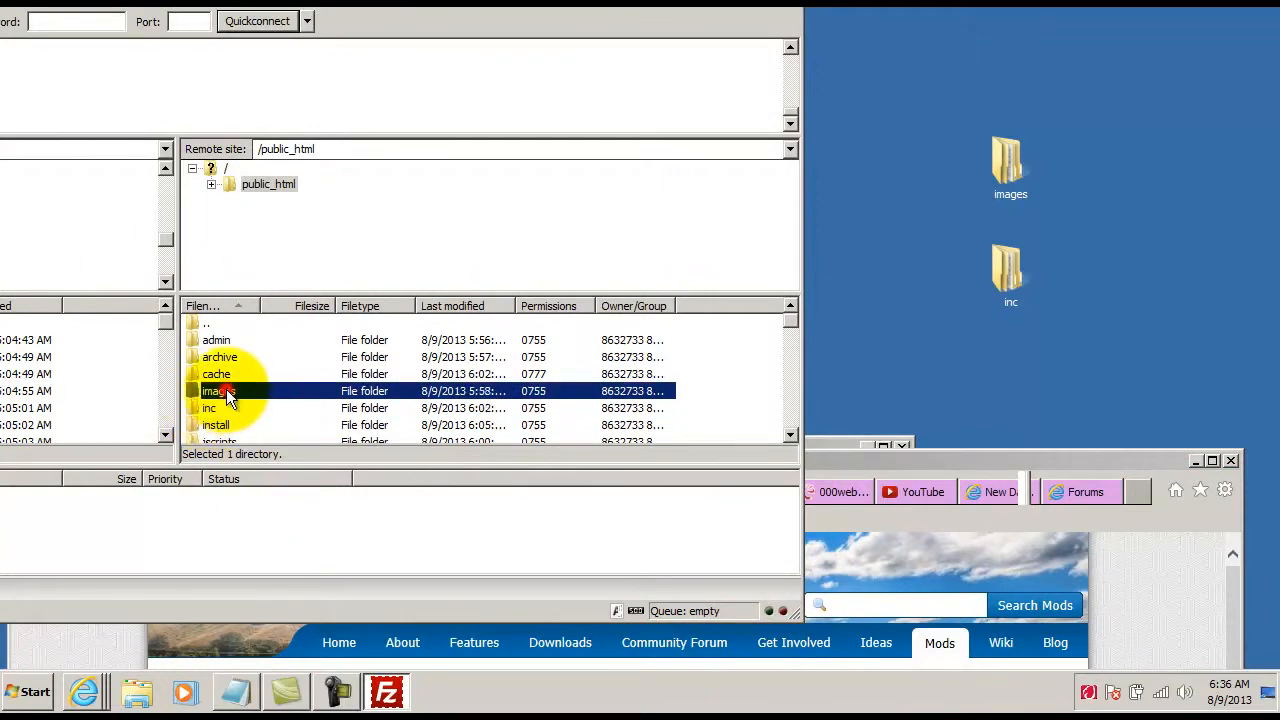
double_click(229, 393)
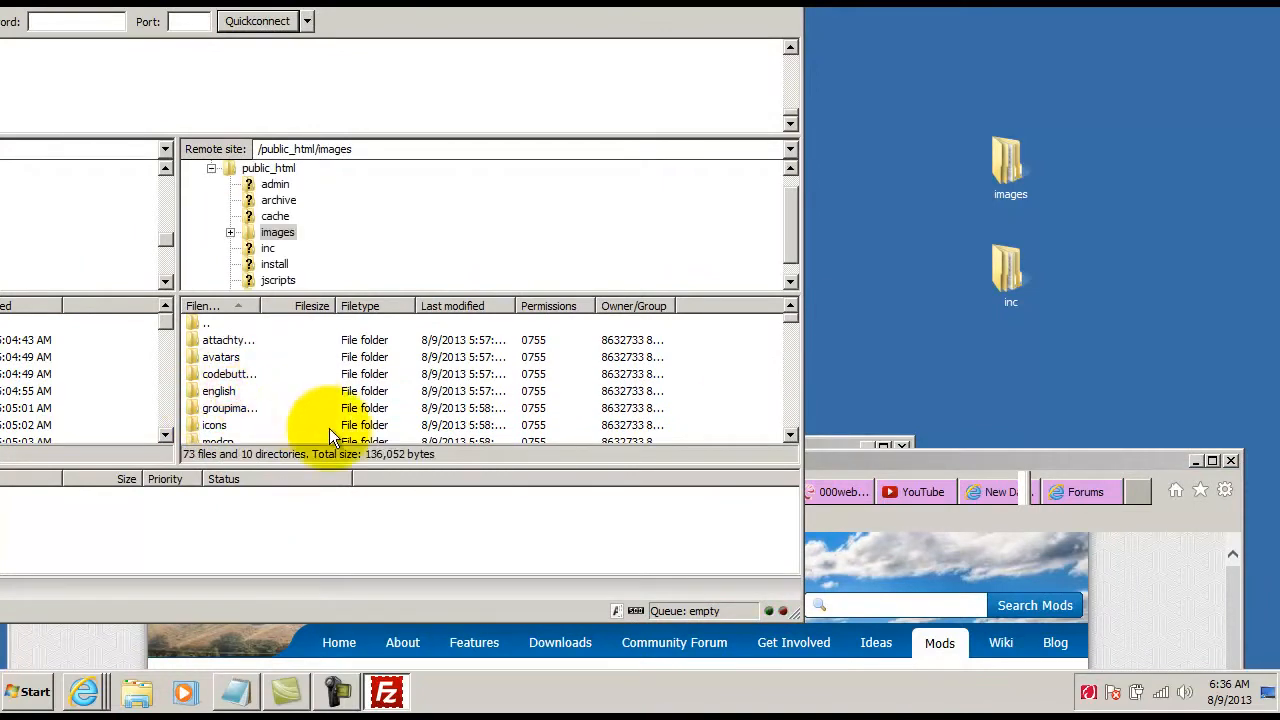
Upload the sidemenu_icons folder from the desktop's images folder into /public_html/images on the server, then close the local folder window
double_click(1010, 165)
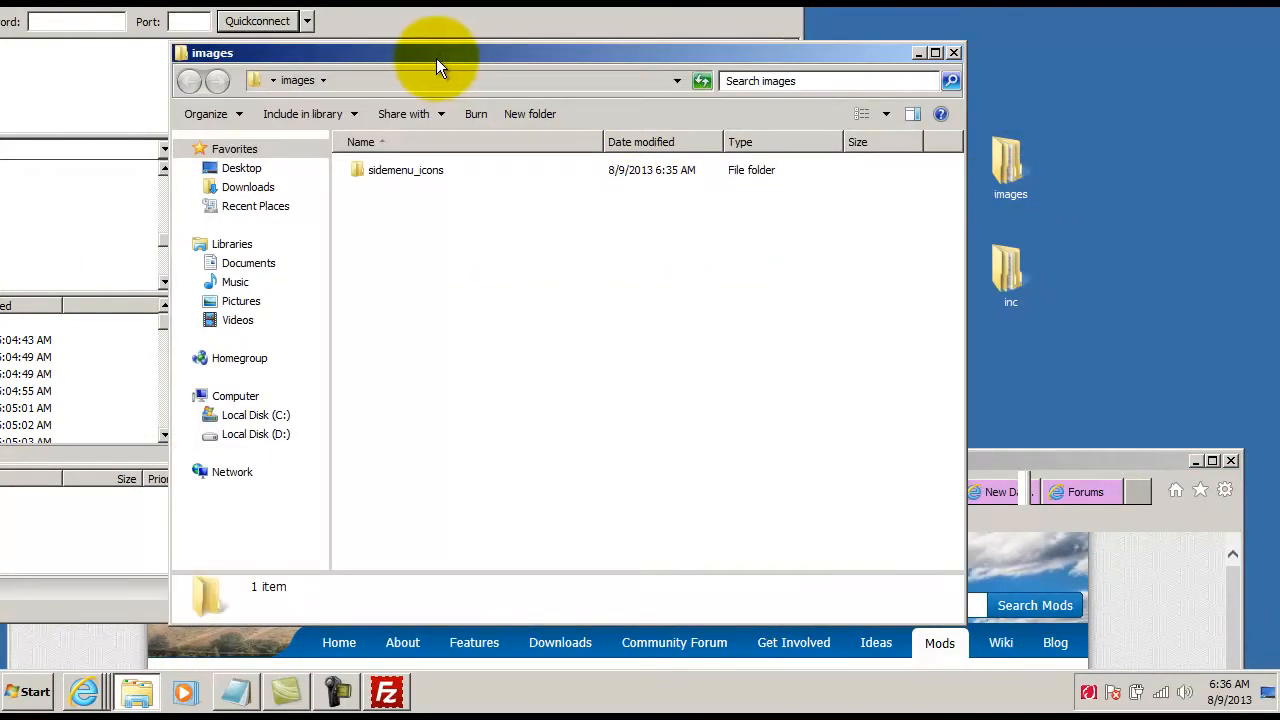
drag(433, 59, 772, 116)
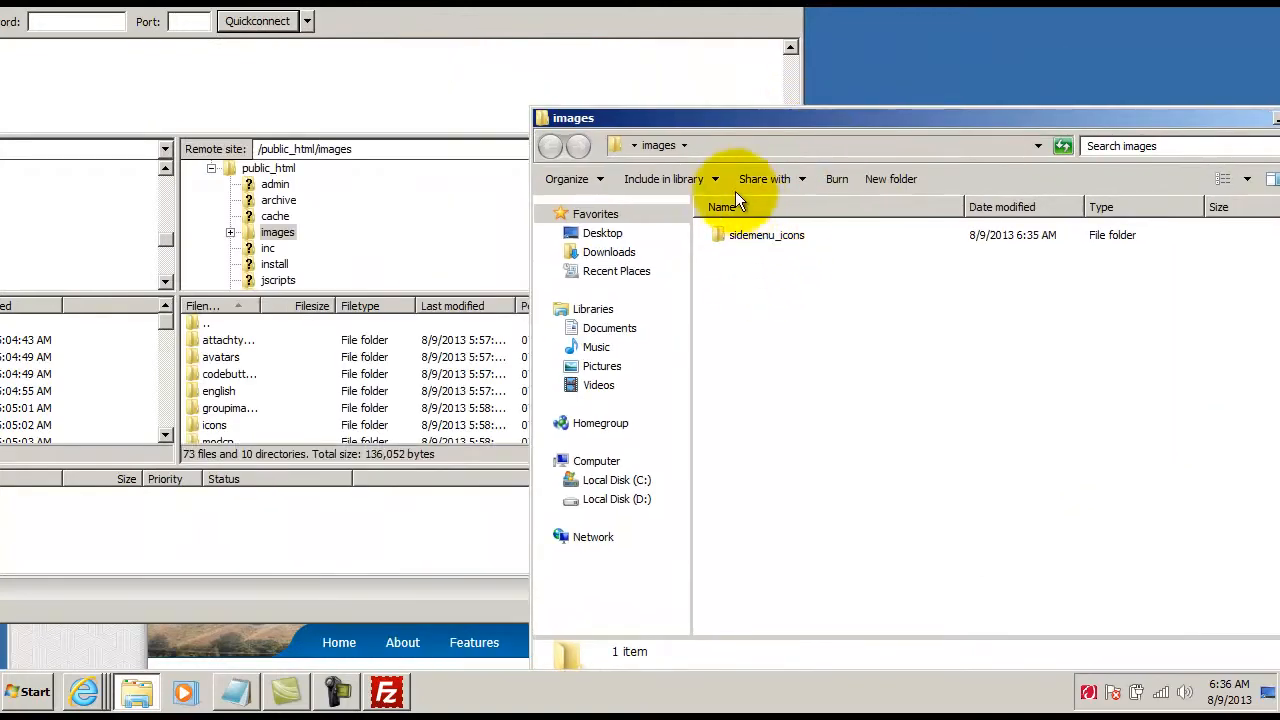
drag(683, 119, 993, 141)
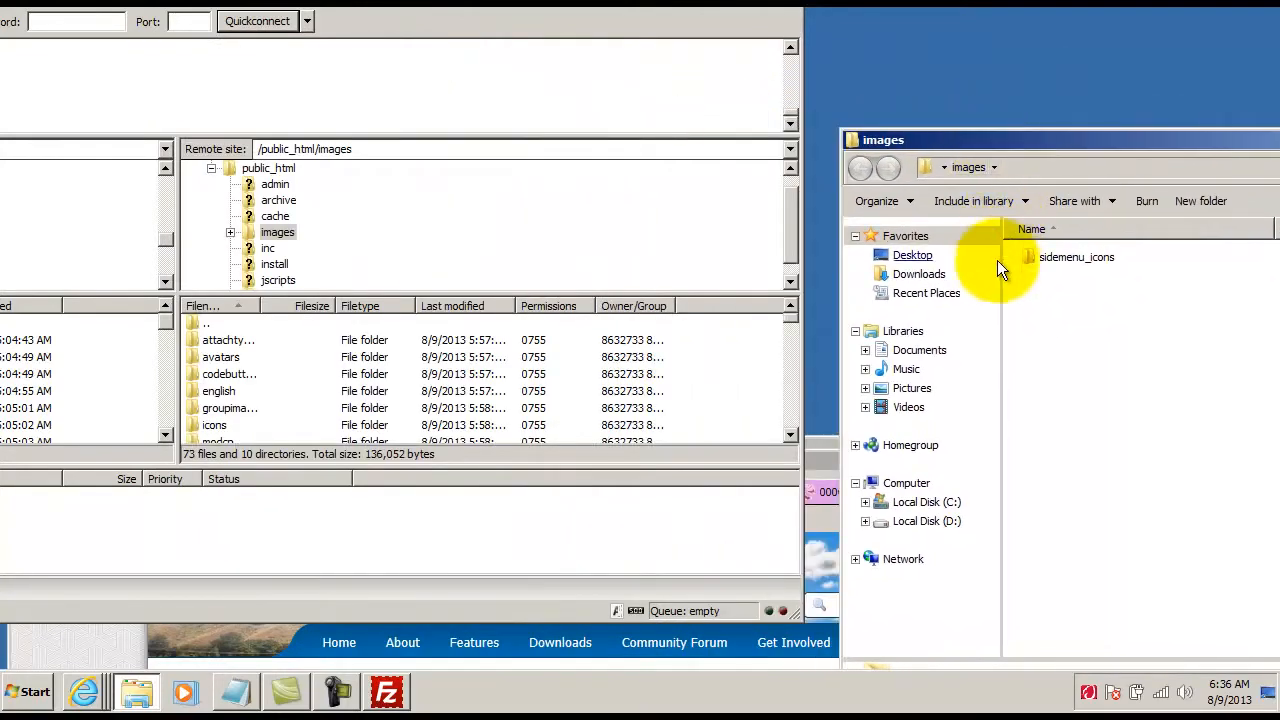
drag(1056, 258, 770, 395)
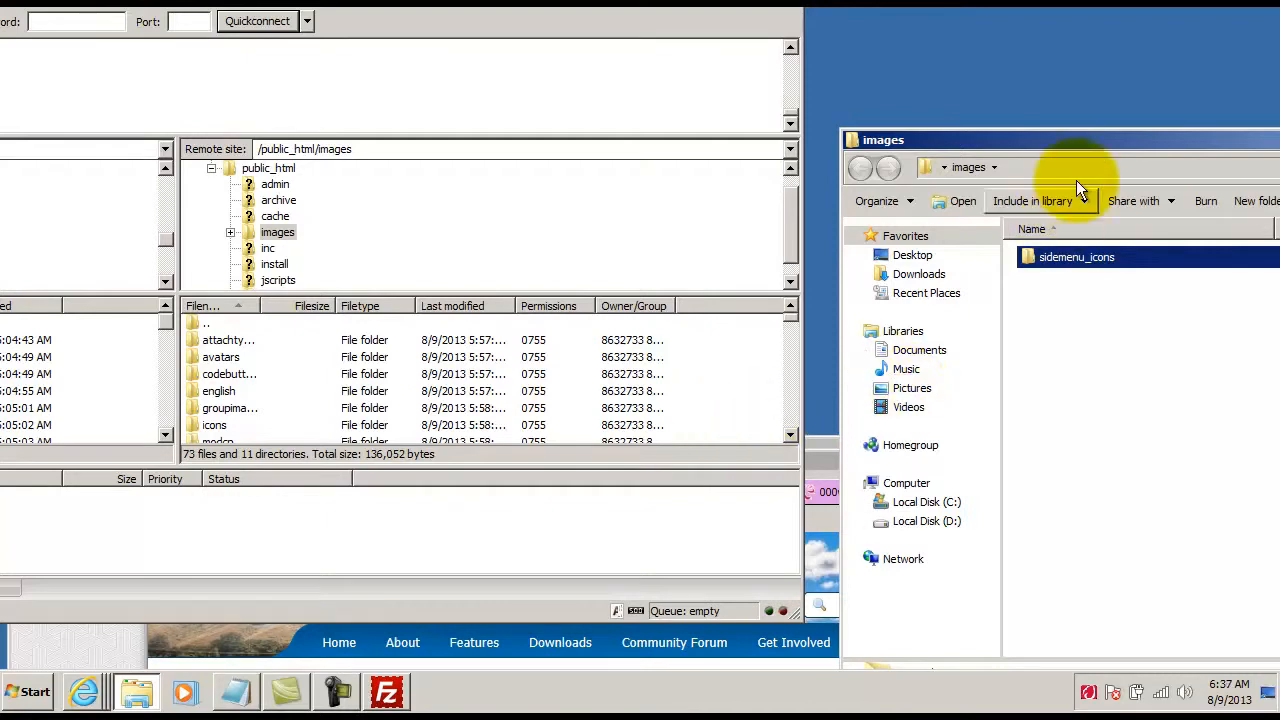
drag(1085, 134, 563, 172)
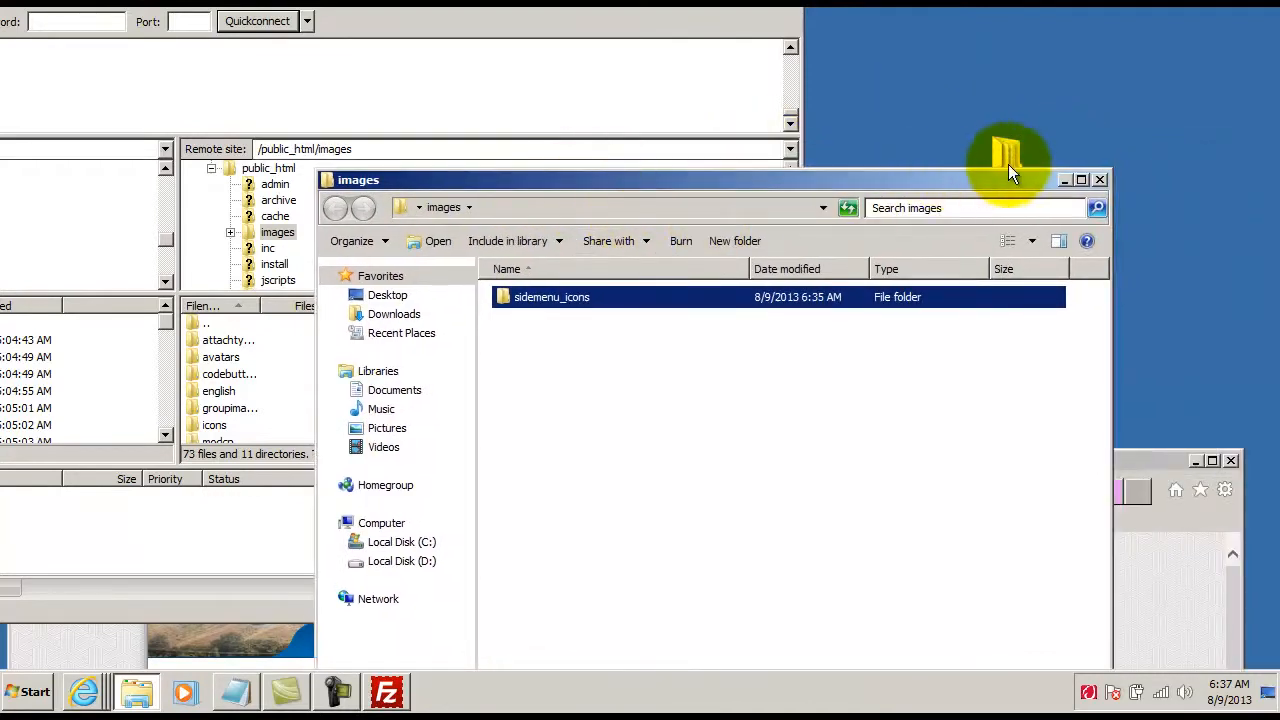
click(1099, 179)
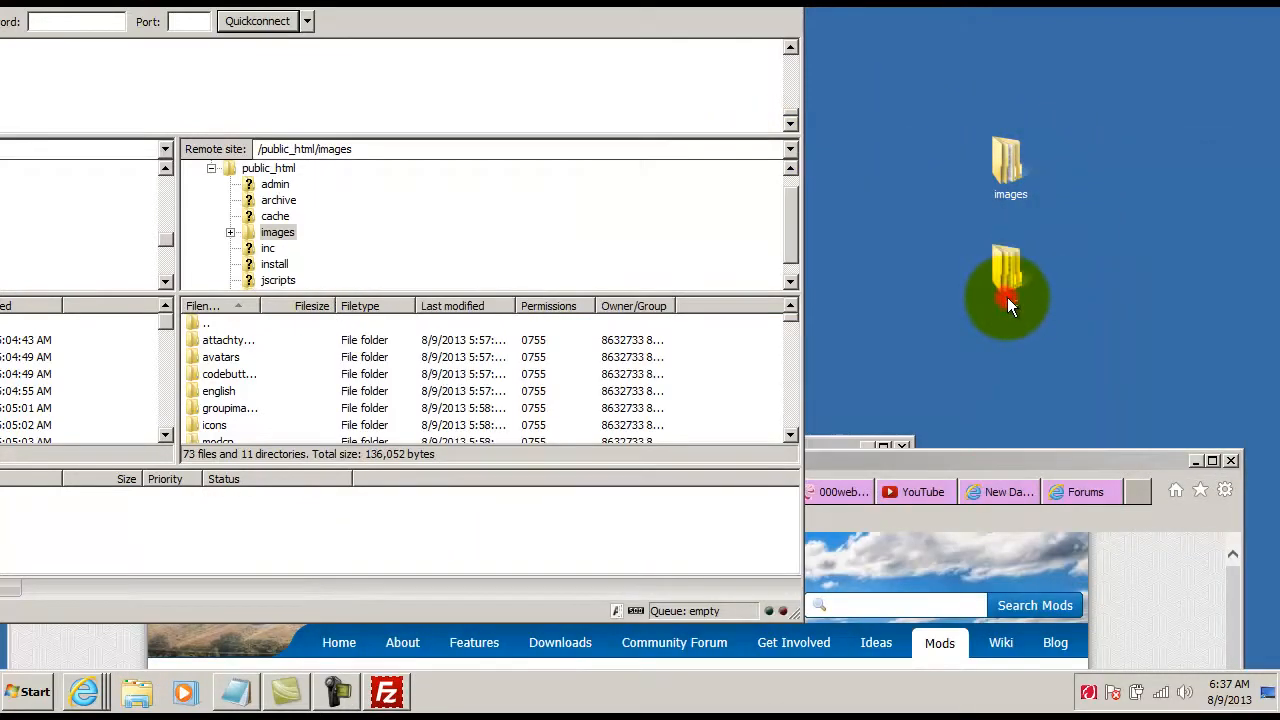
Open the desktop's inc folder beside FileZilla and go to /public_html/inc/plugins on the server
double_click(1007, 297)
drag(540, 97, 841, 112)
click(268, 248)
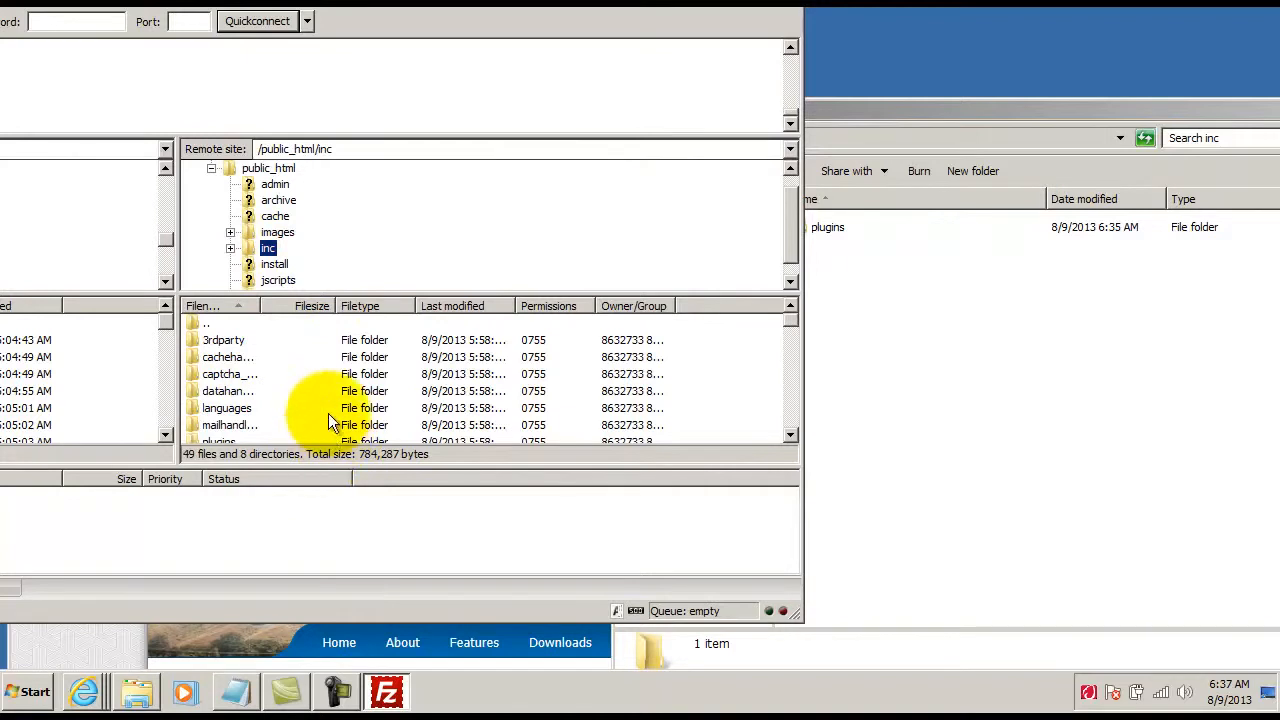
scroll(788, 331, down, 2)
scroll(788, 331, up, 1)
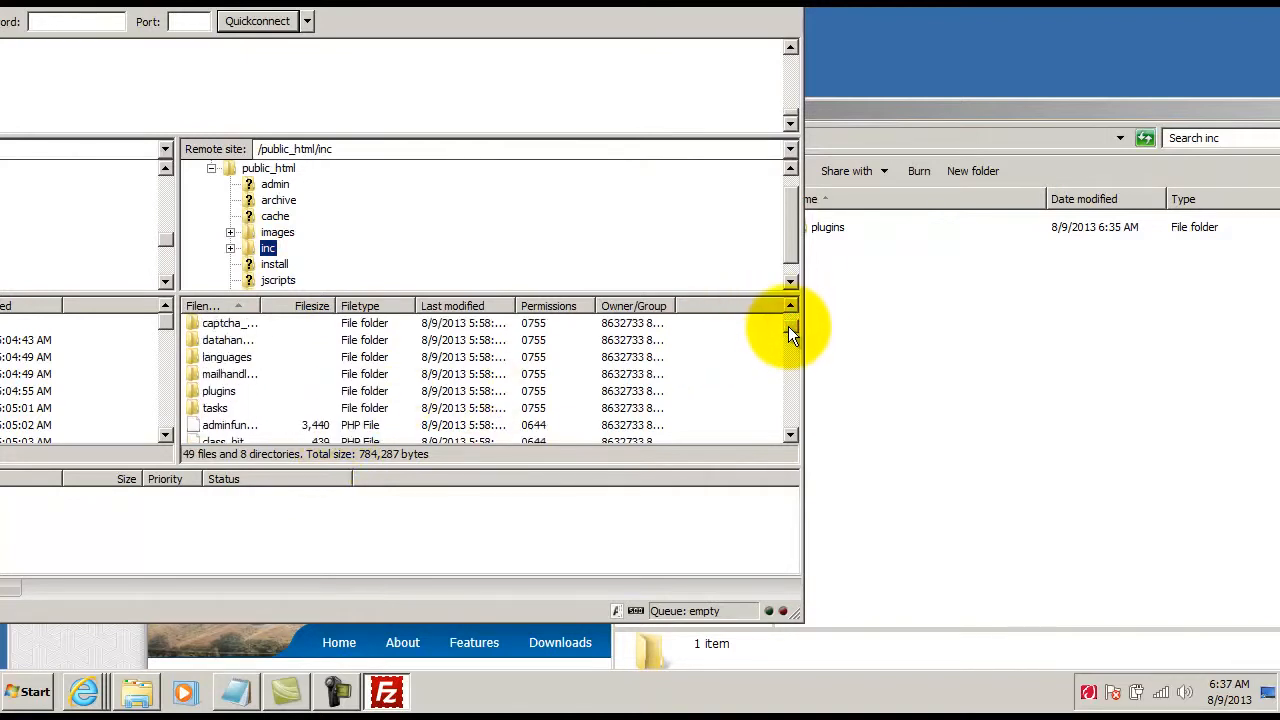
click(214, 391)
double_click(214, 391)
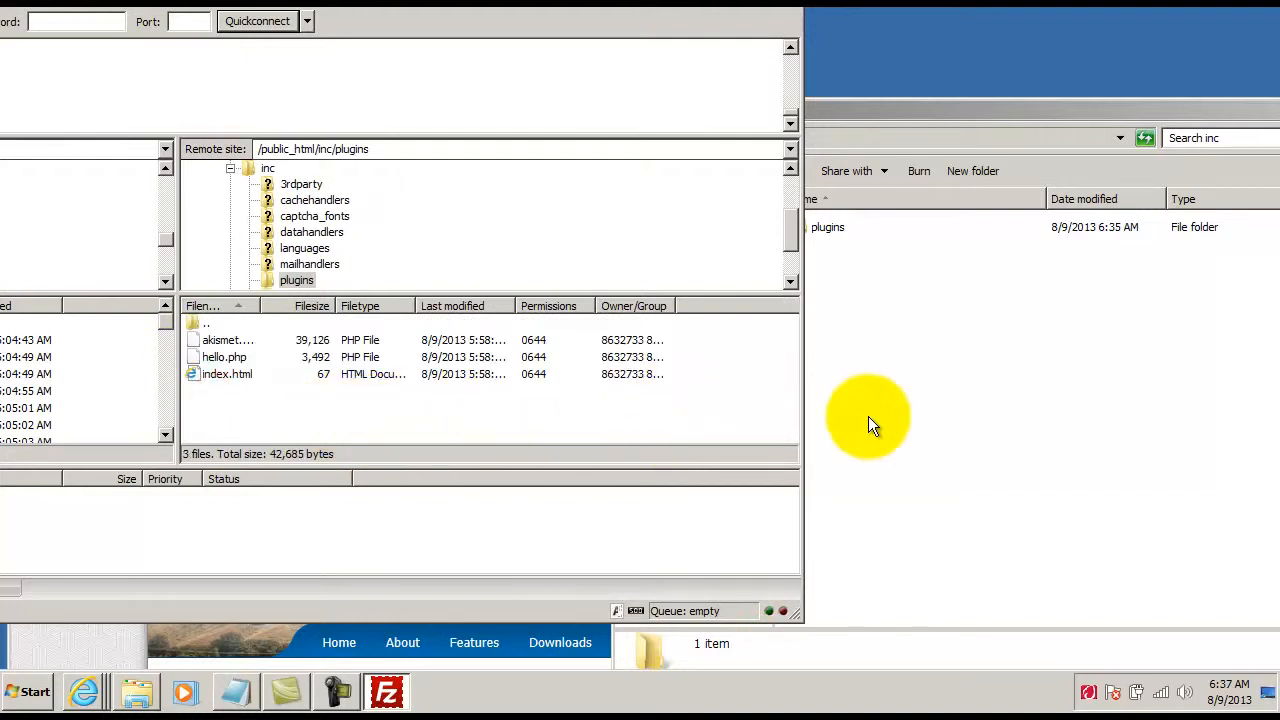
Upload sidemenu.php from the local inc\plugins folder into /public_html/inc/plugins and close the local folder window
click(891, 258)
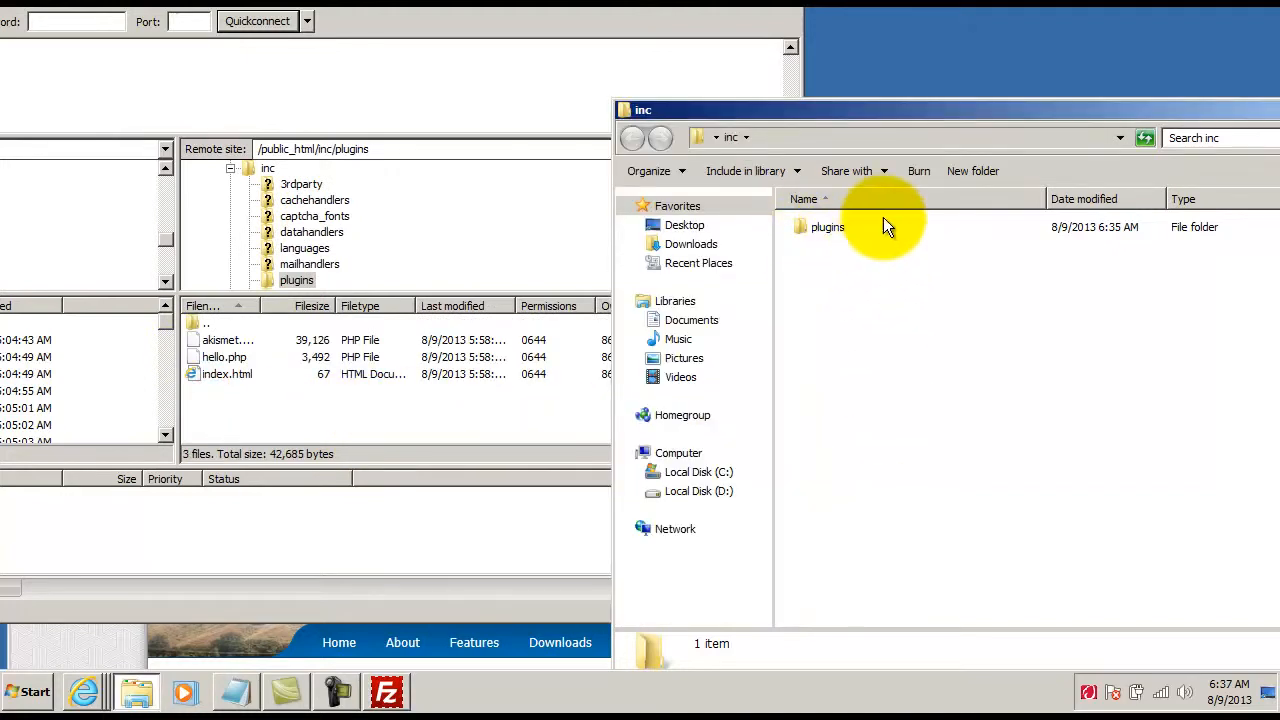
double_click(835, 227)
drag(851, 235, 424, 401)
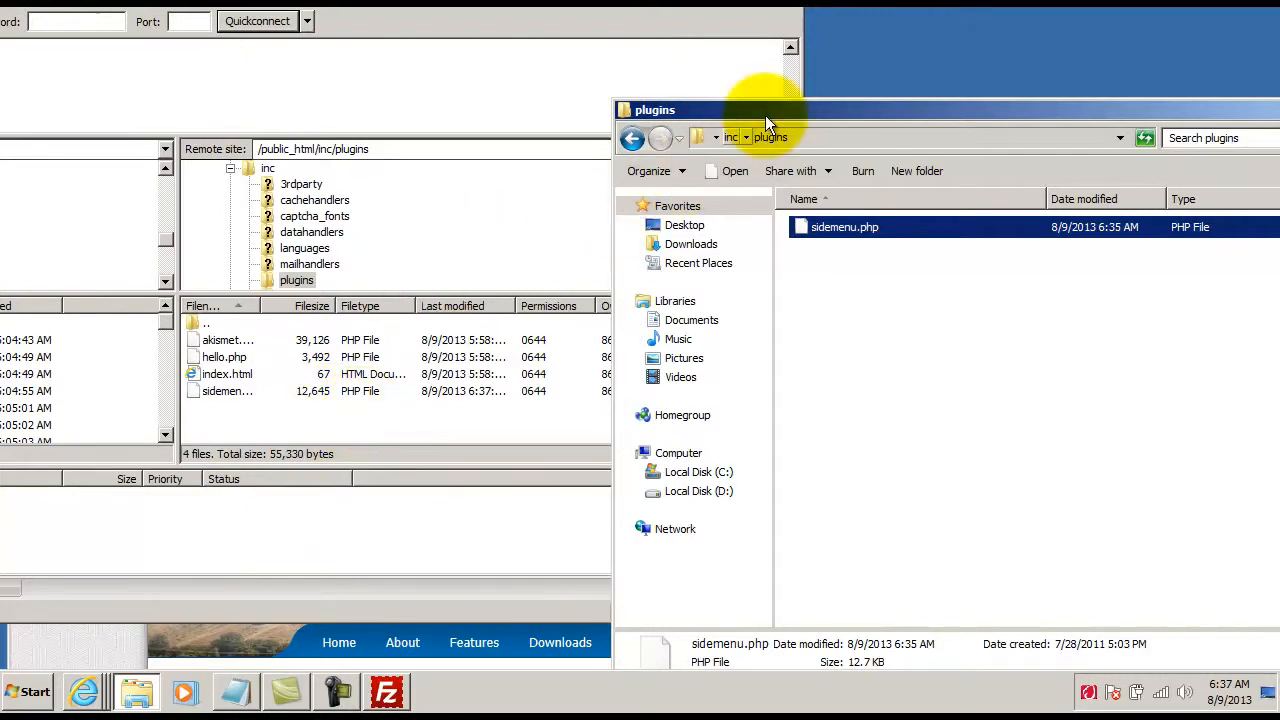
drag(760, 112, 458, 133)
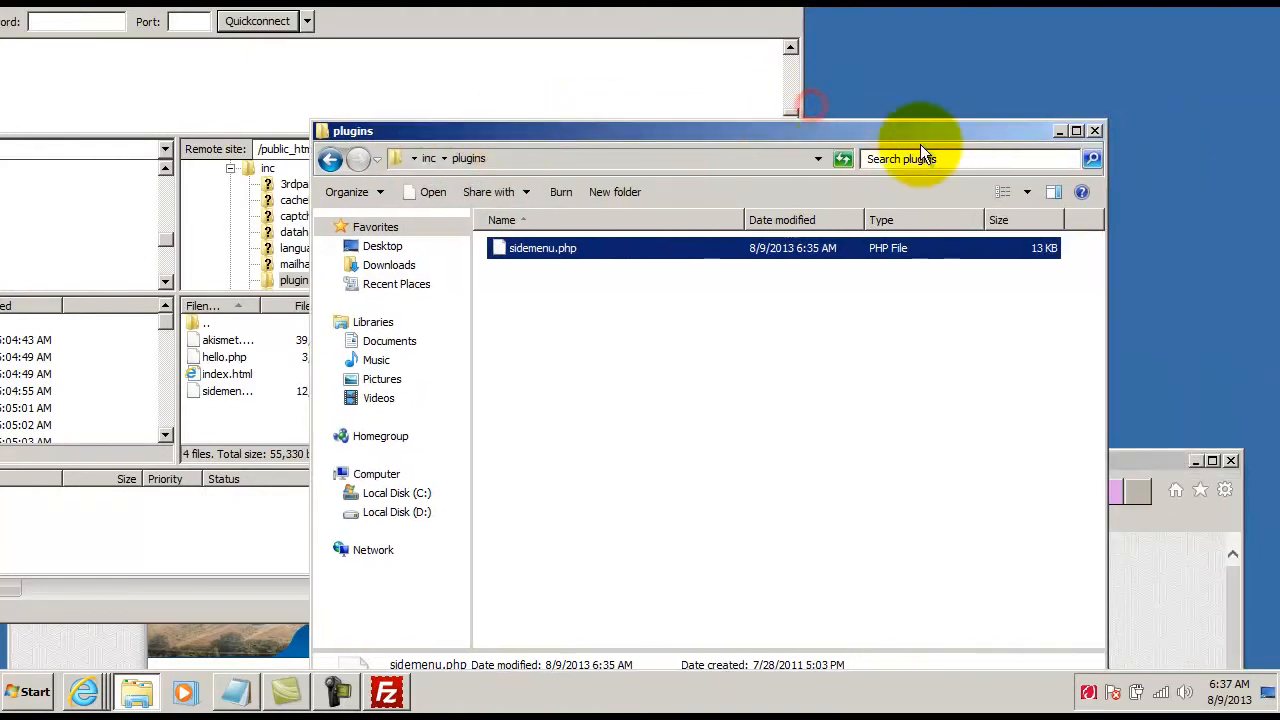
click(1095, 131)
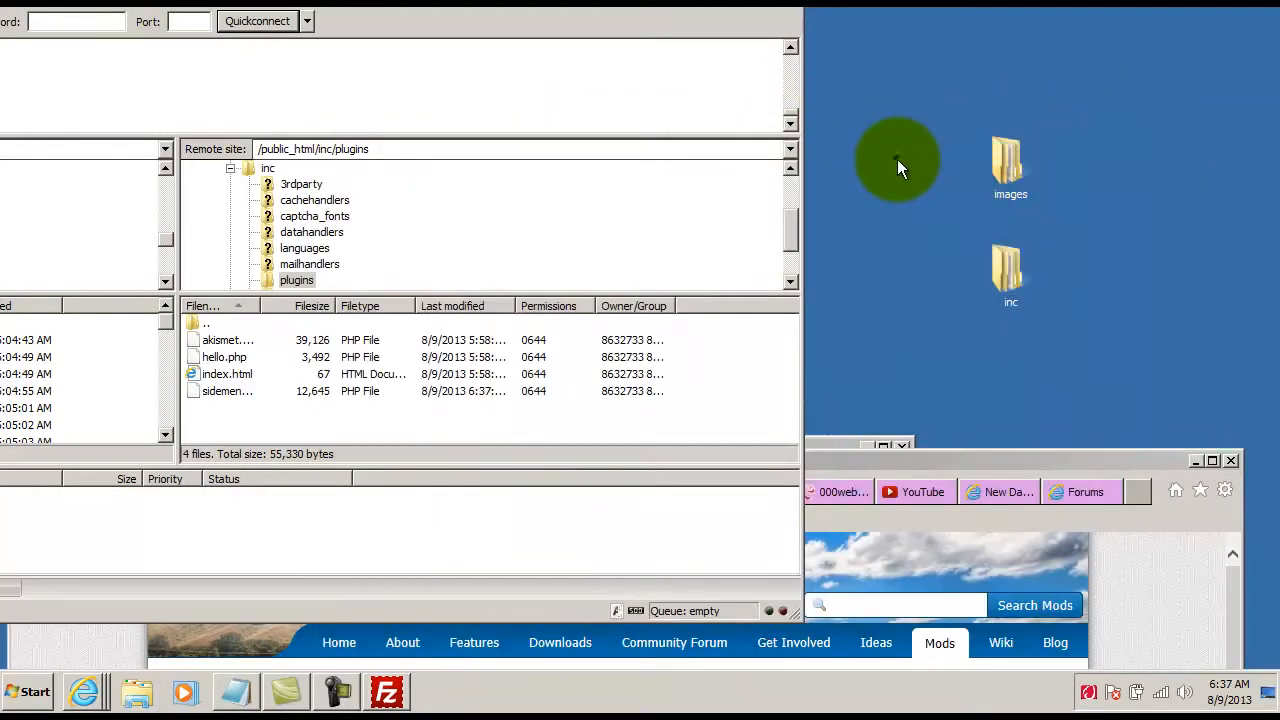
Create a new folder on the desktop and move the images and inc folders into it
right_click(897, 159)
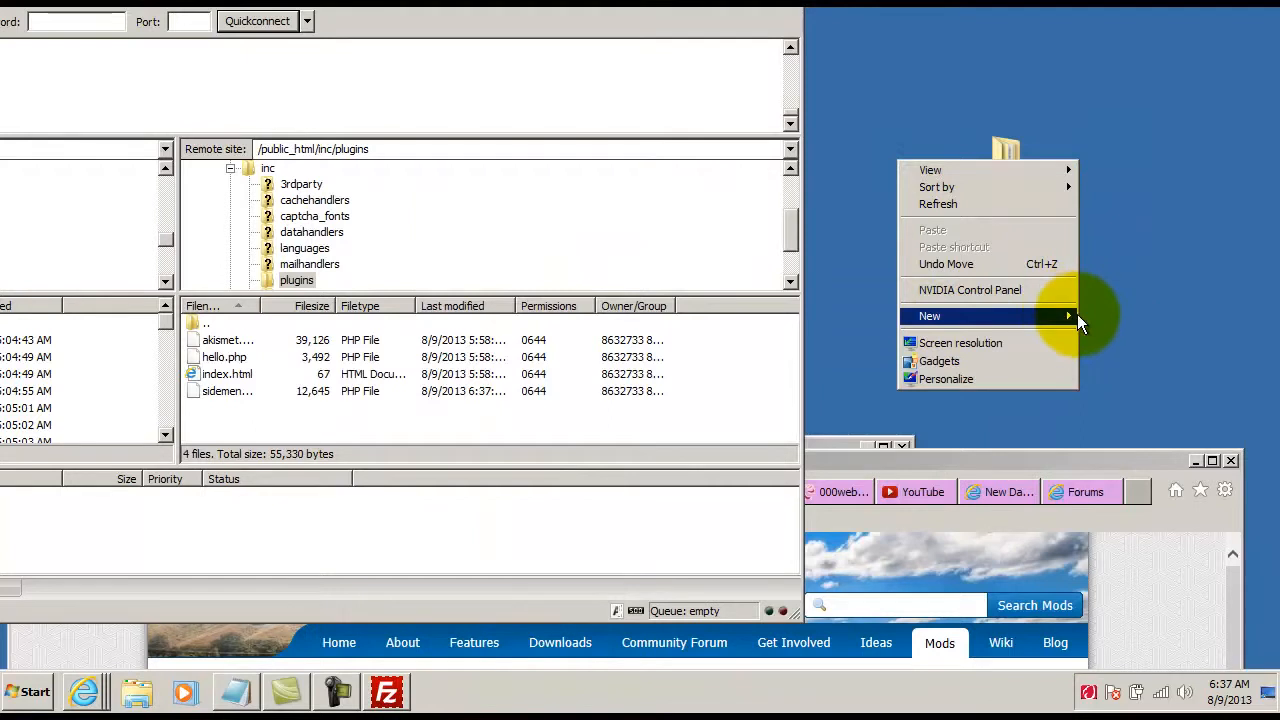
click(1102, 315)
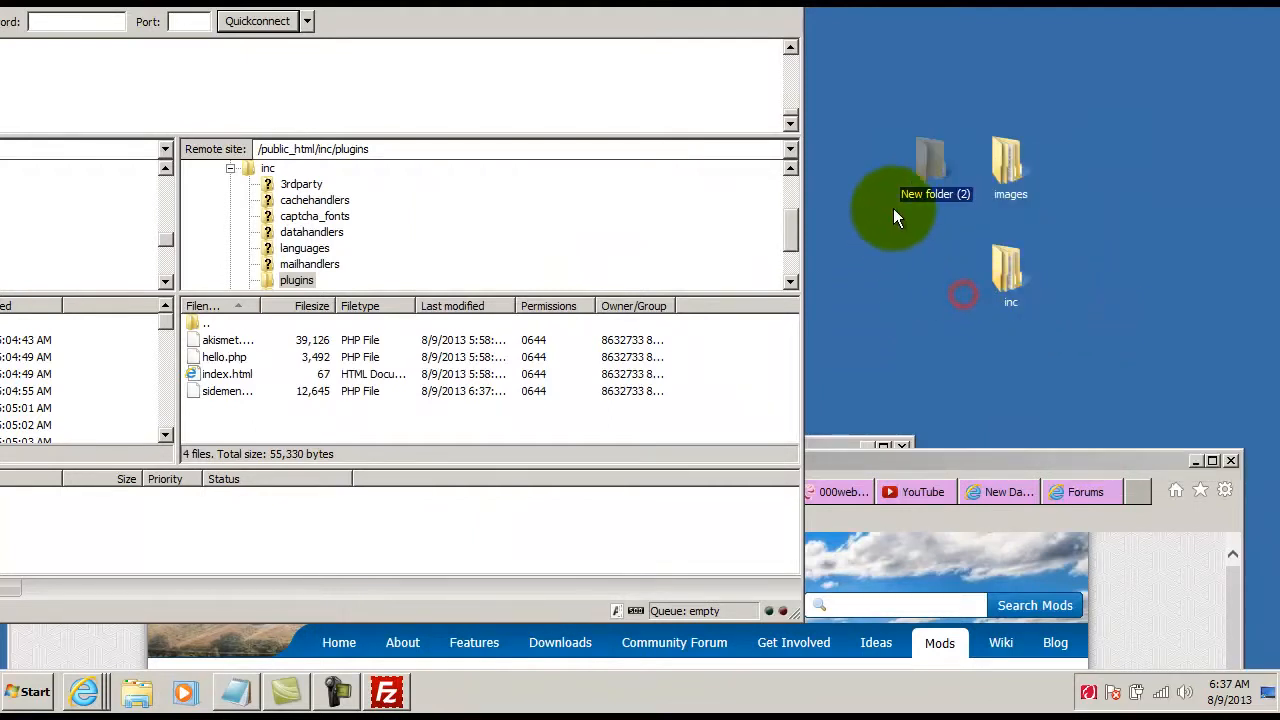
drag(1004, 105, 938, 179)
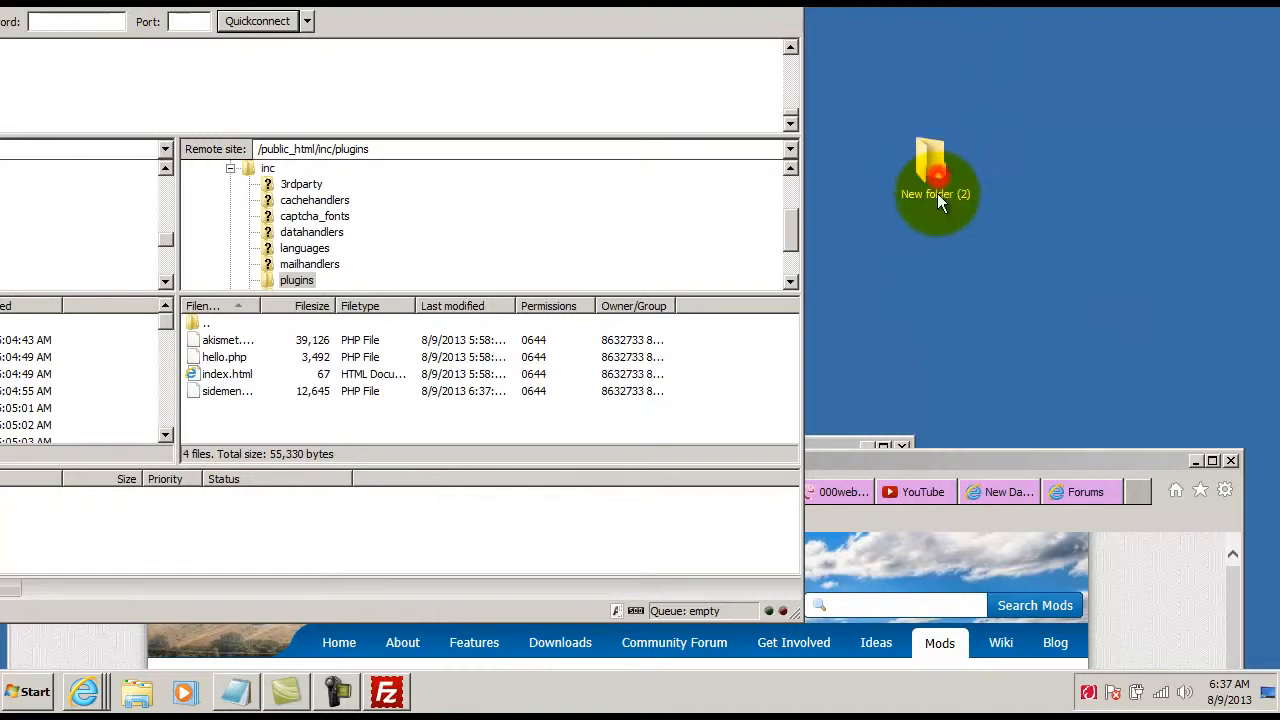
Open New folder (2) beside FileZilla and compare its inc folder and plugins subfolder with the server's inc folder
double_click(938, 179)
drag(590, 98, 894, 132)
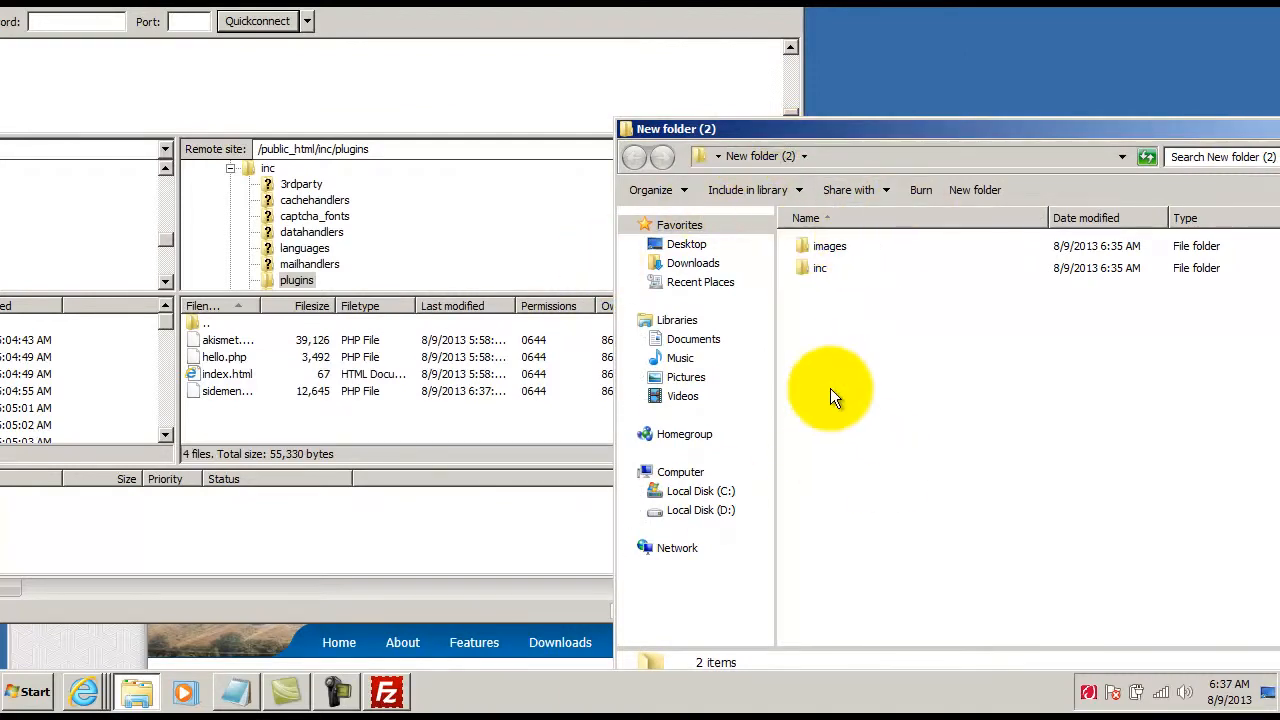
click(828, 269)
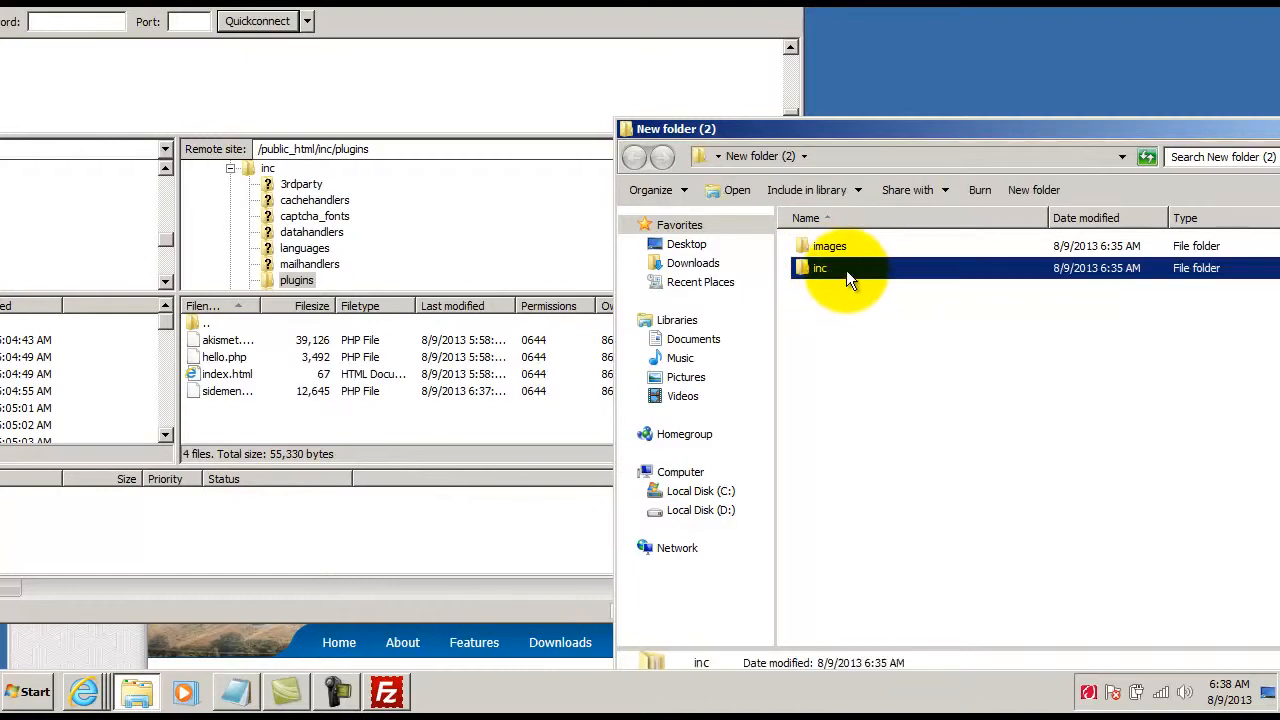
double_click(846, 268)
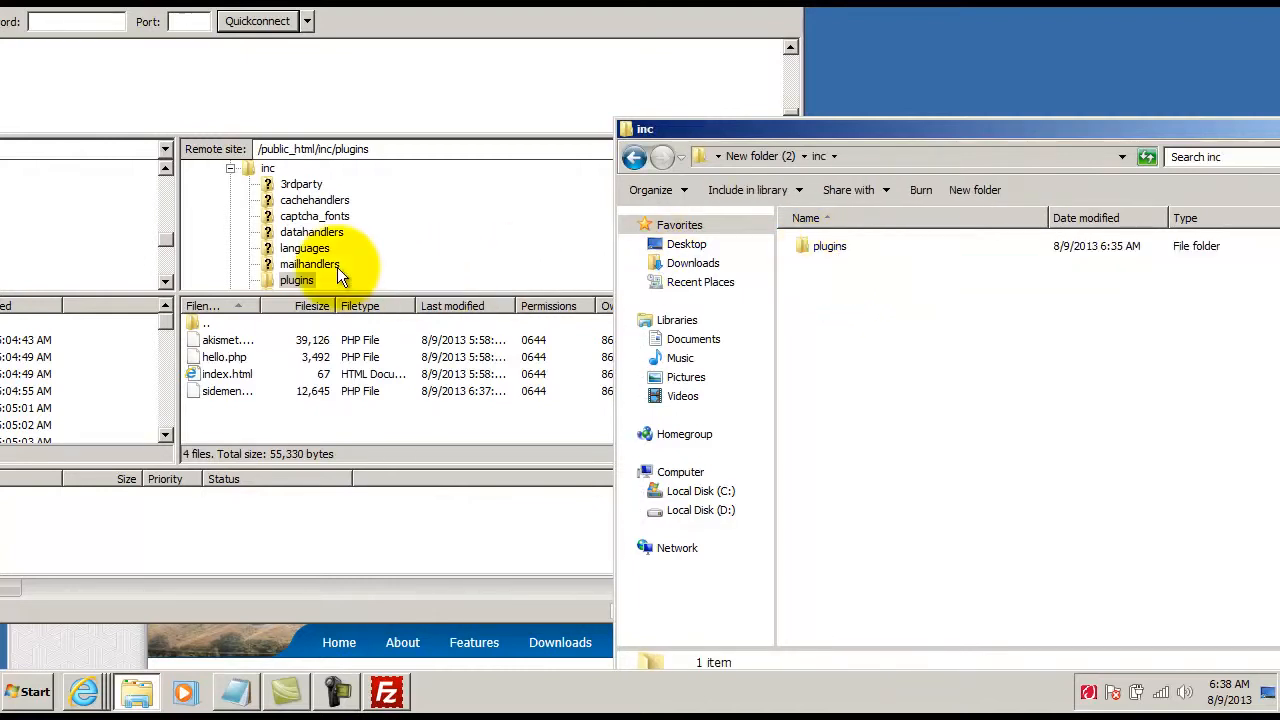
click(267, 168)
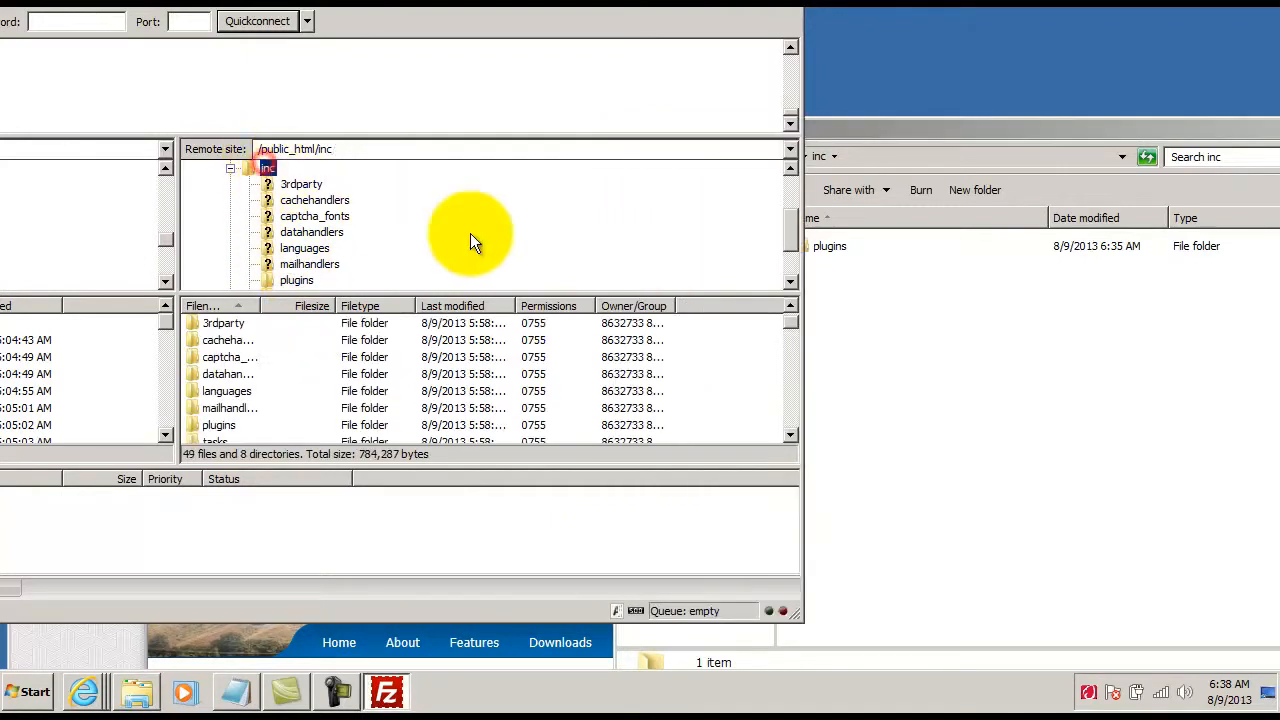
click(955, 362)
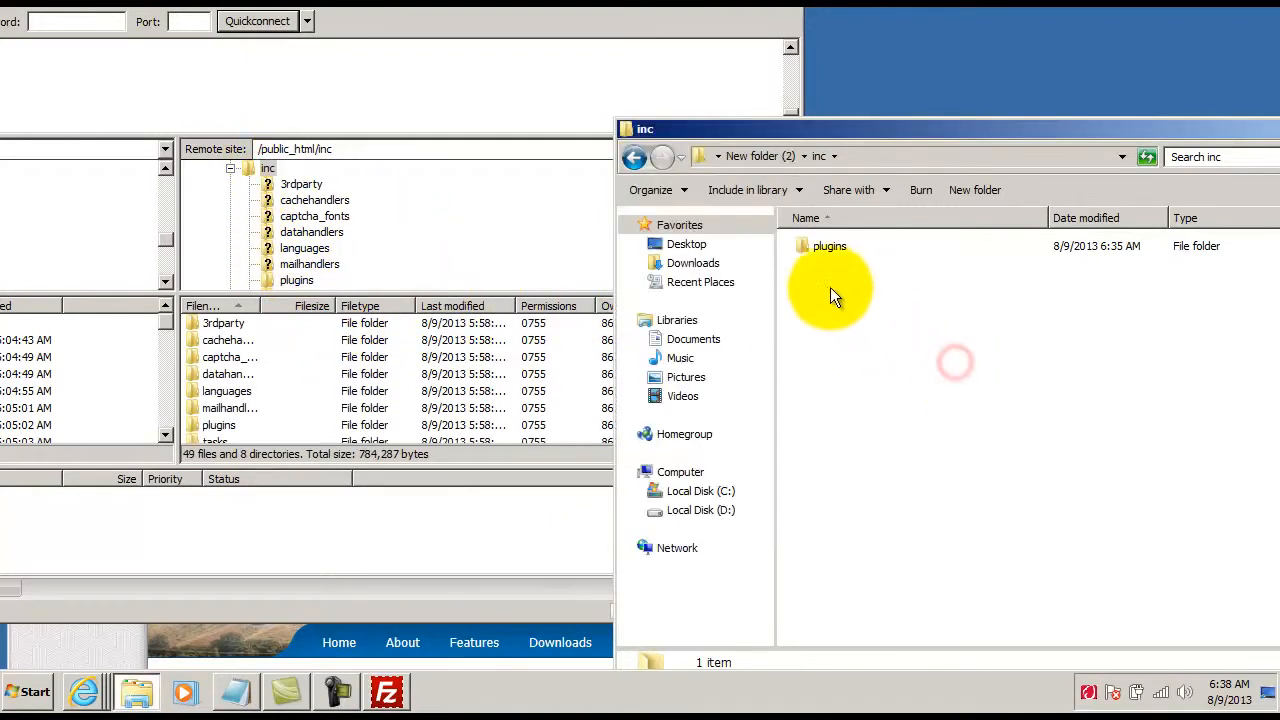
double_click(833, 251)
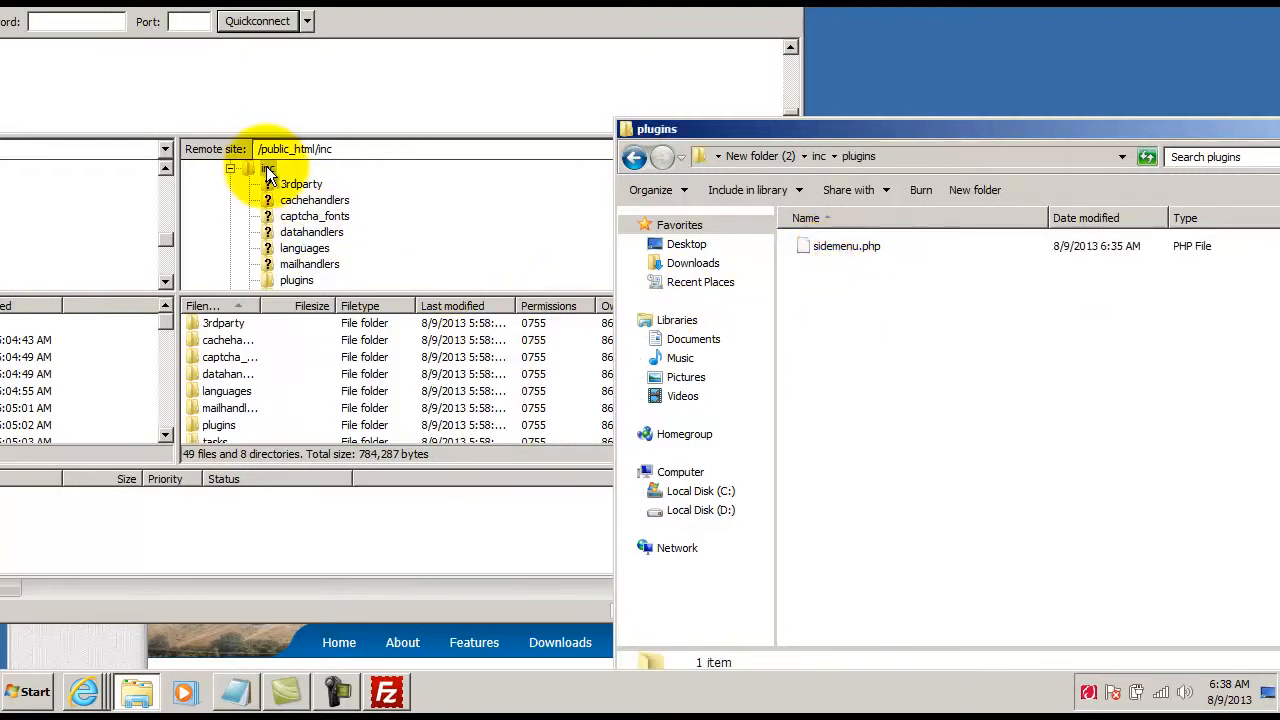
Reopen /public_html/inc/plugins on the server and demonstrate where sidemenu.php goes without uploading it again
click(417, 192)
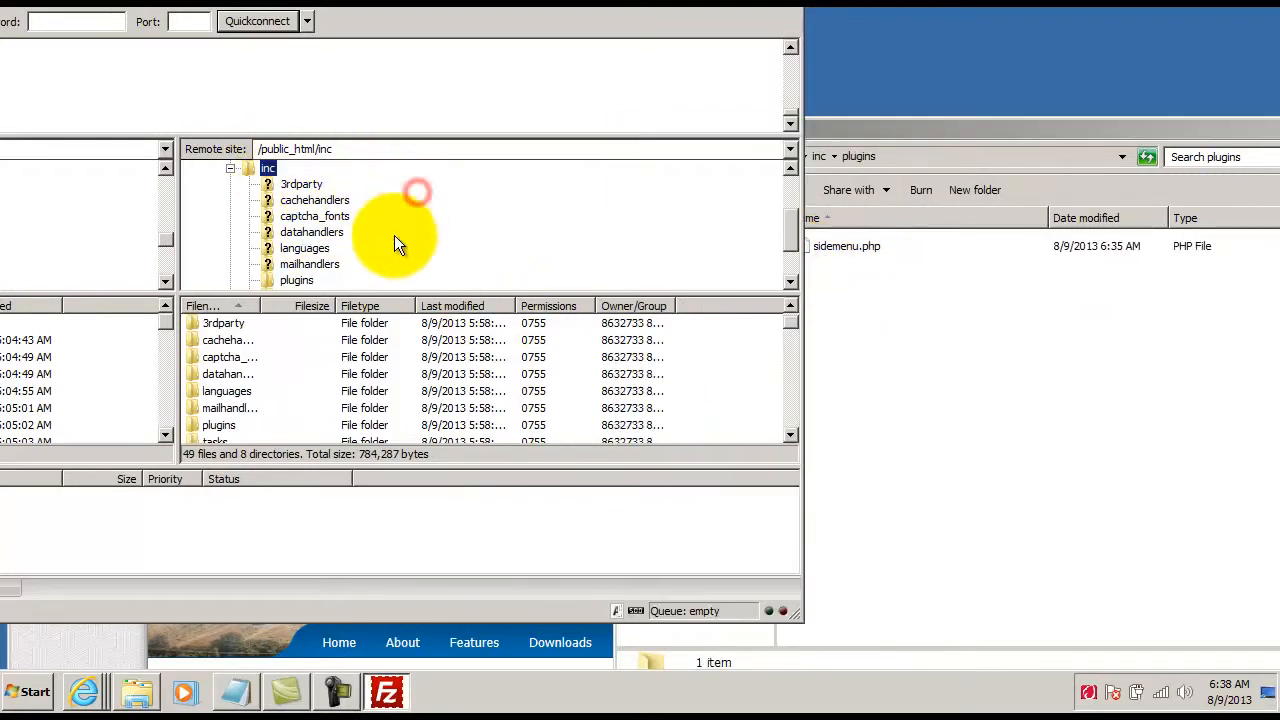
click(295, 280)
click(1002, 317)
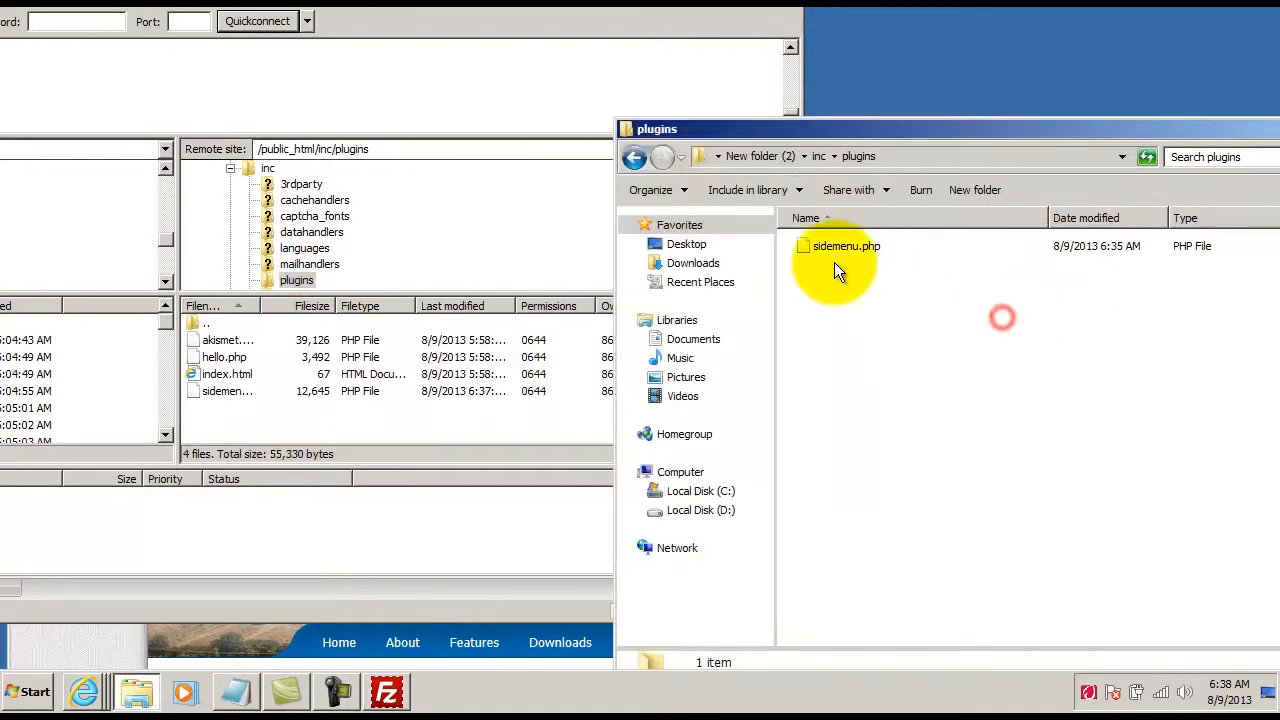
drag(842, 246, 329, 392)
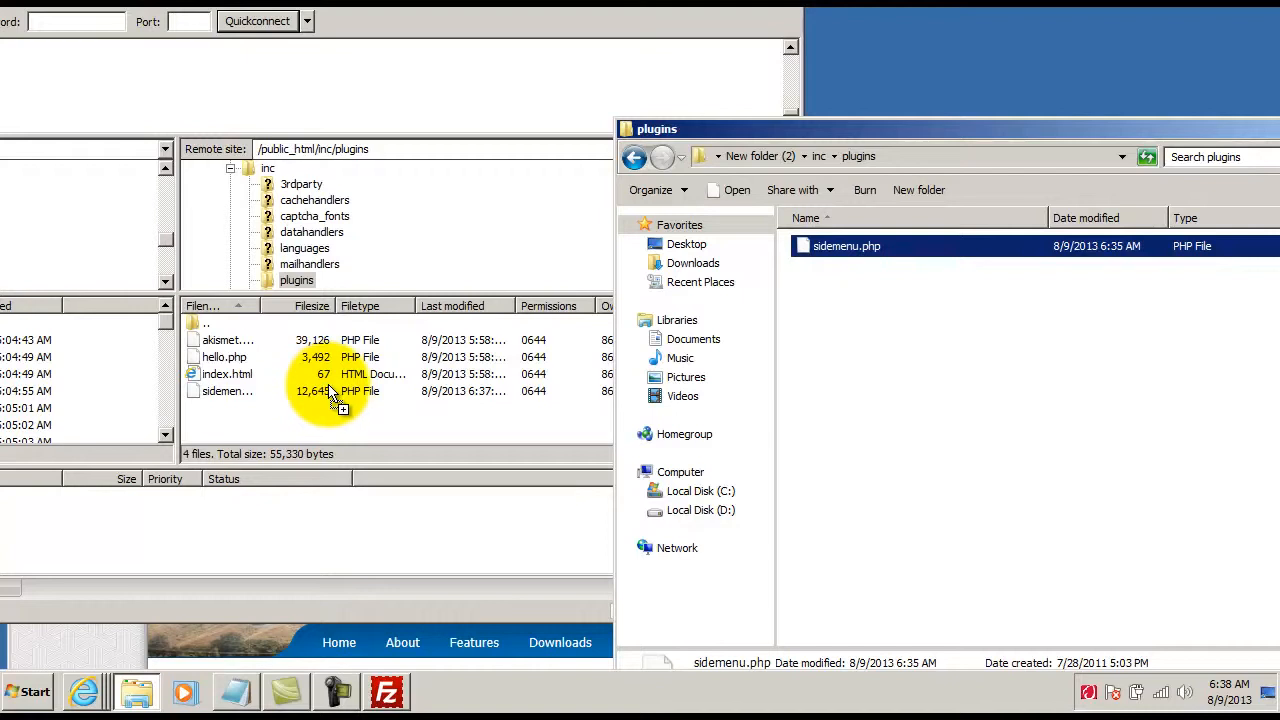
drag(330, 387, 852, 253)
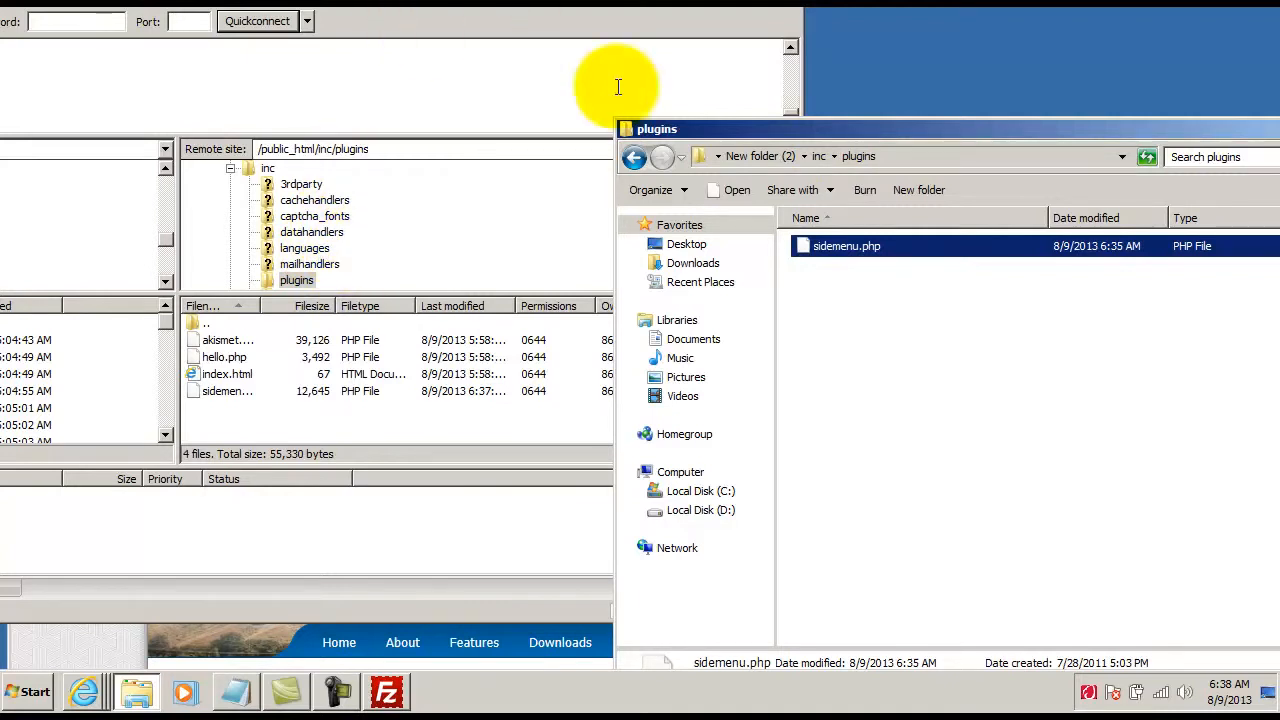
Examine the server's inc/languages/english/admin folder, then collapse the tree back to the inc folder
click(85, 689)
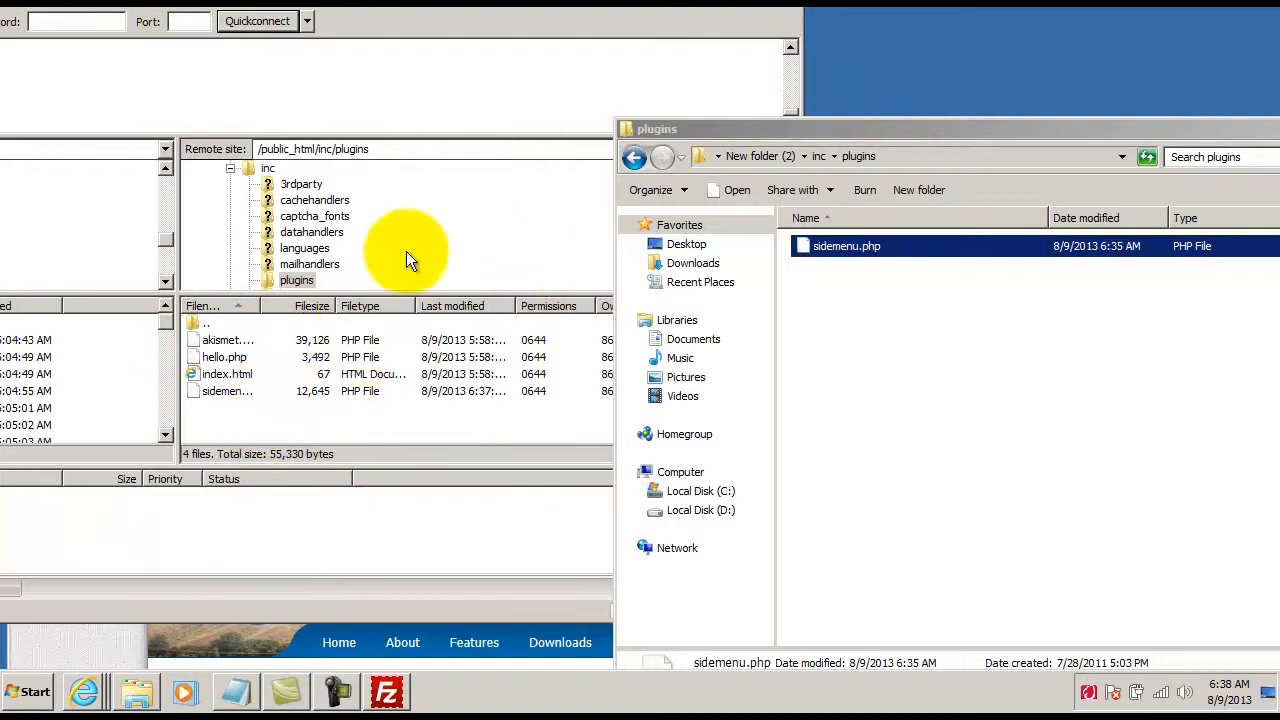
click(300, 249)
double_click(212, 340)
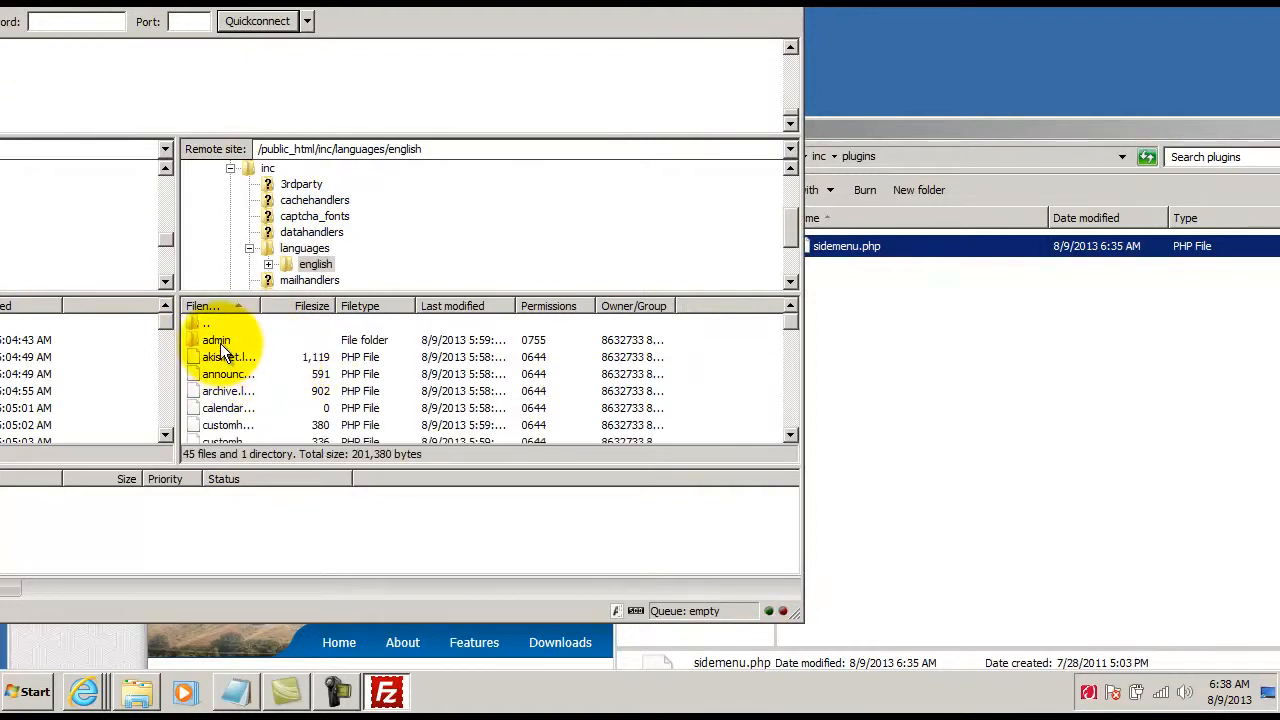
double_click(216, 340)
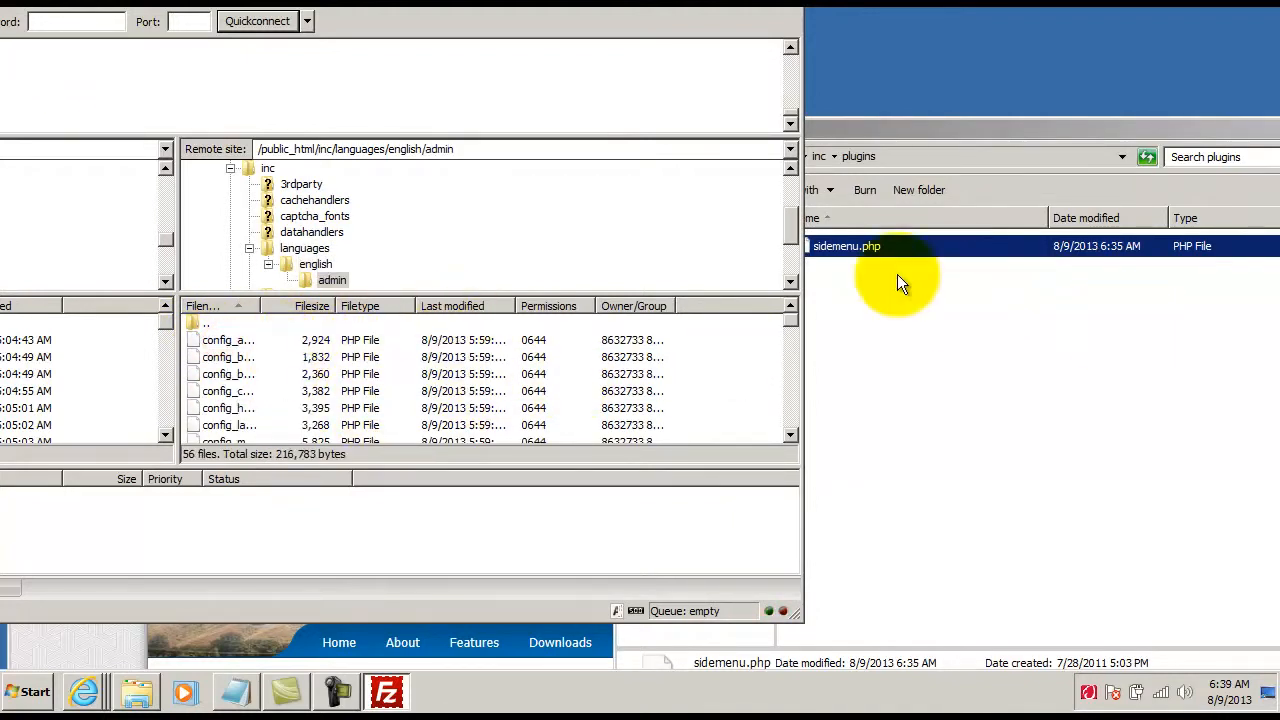
scroll(800, 220, down, 1)
scroll(803, 210, up, 3)
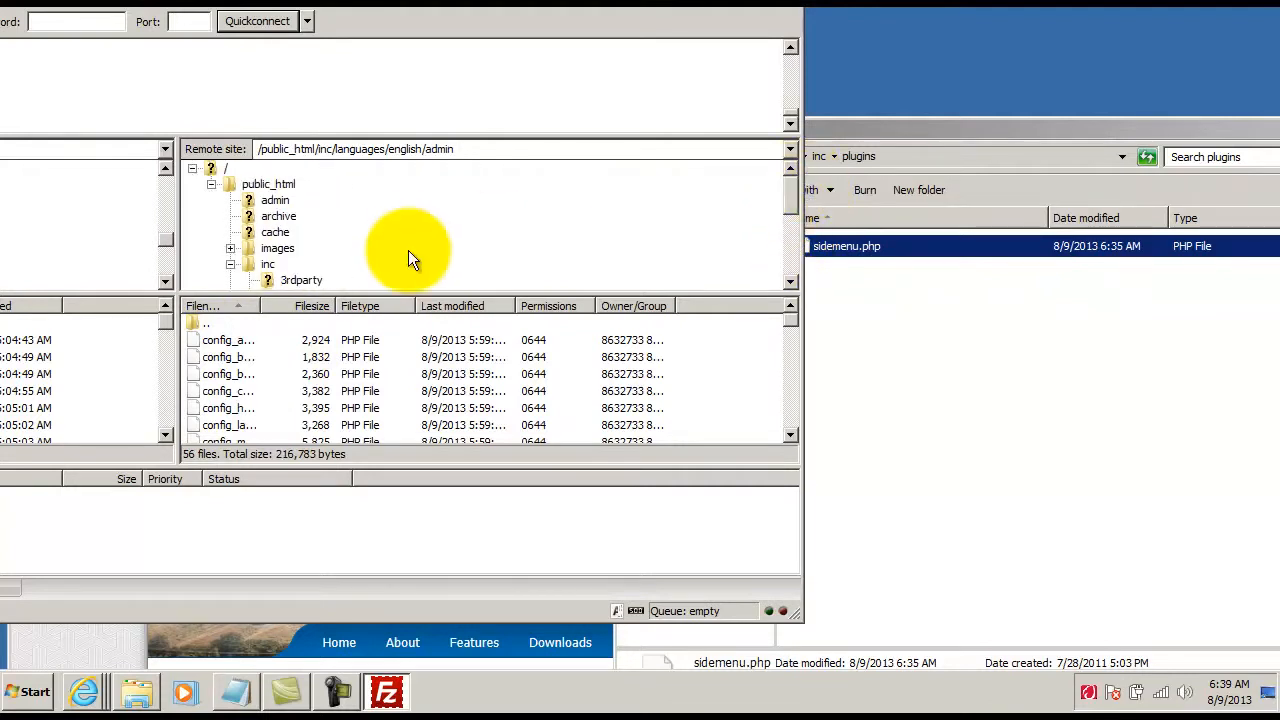
click(231, 264)
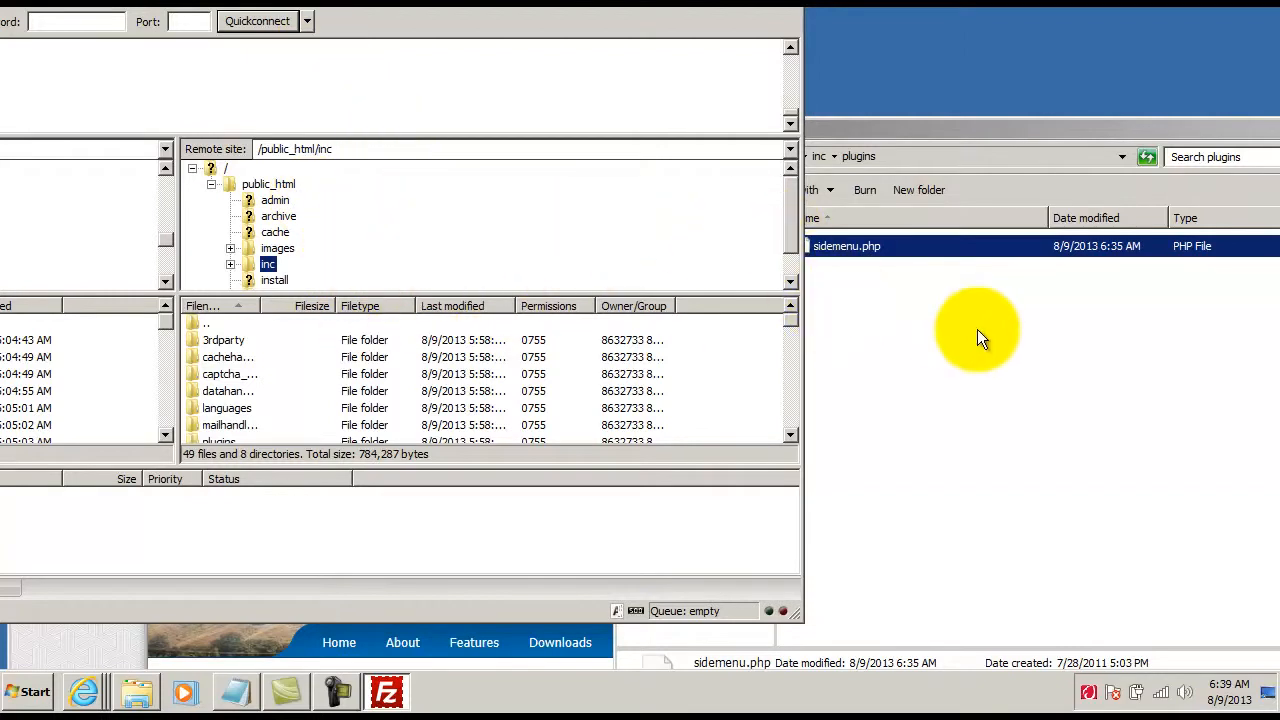
Go back to the local inc folder in New folder (2) and close its window
click(955, 368)
click(822, 157)
click(820, 157)
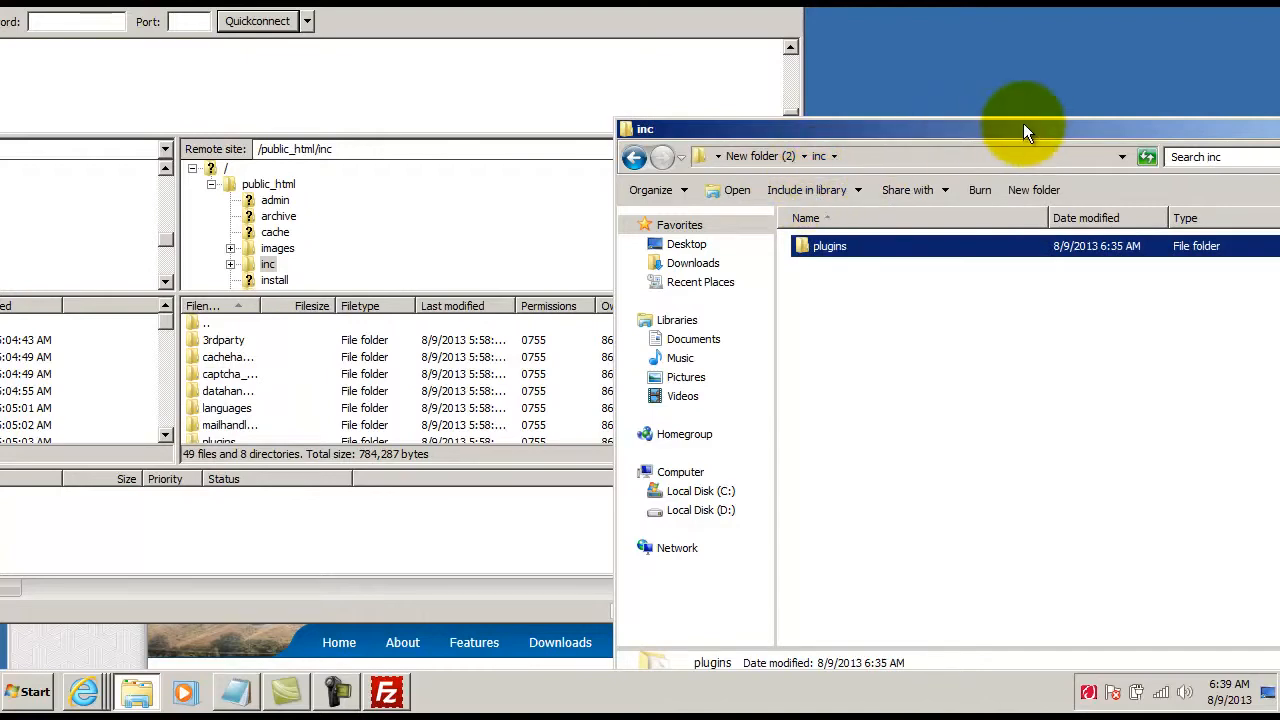
drag(1023, 123, 909, 126)
click(1126, 116)
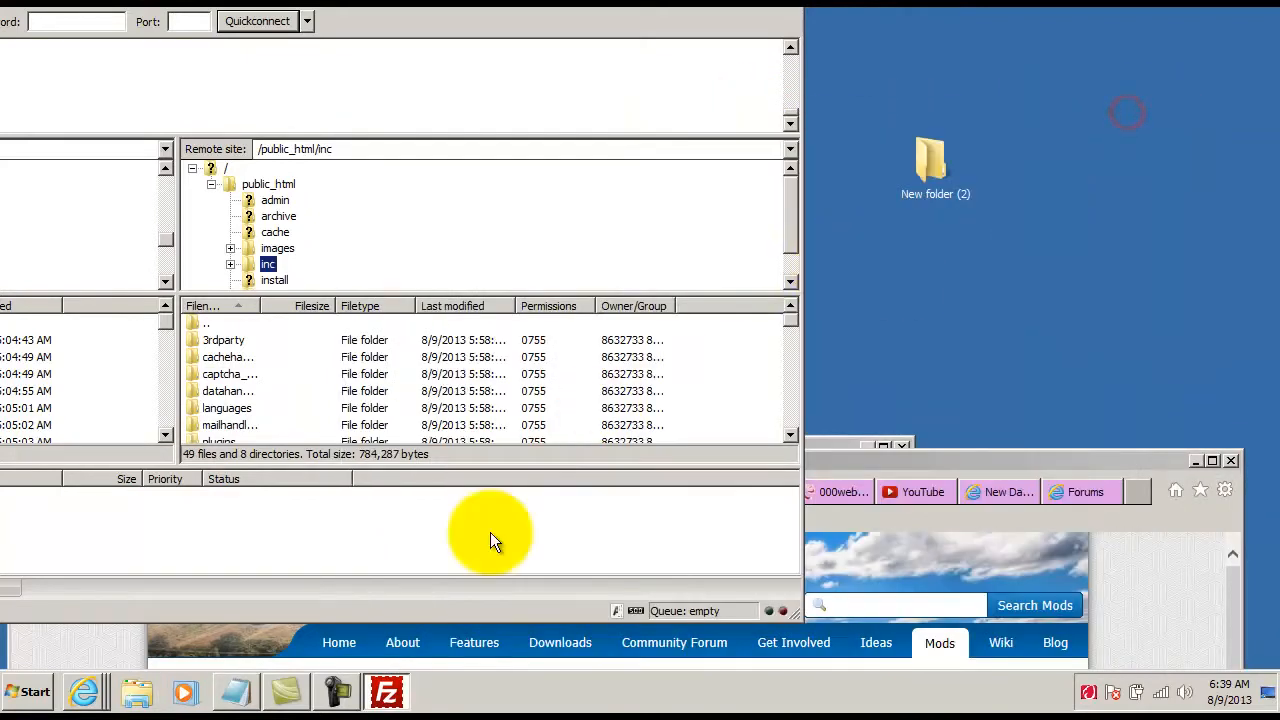
Switch to the browser window with the MyBB admin control panel and open the Configuration section
click(967, 451)
drag(999, 431, 983, 251)
drag(937, 296, 1005, 4)
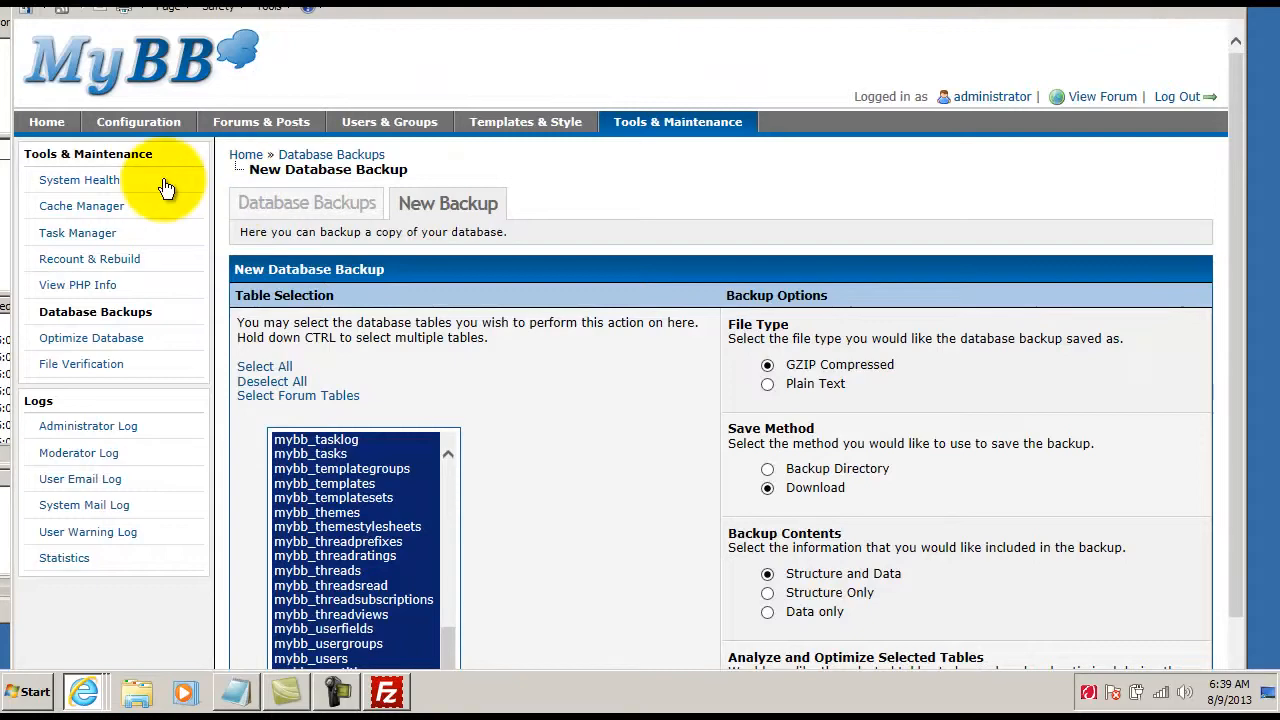
click(128, 121)
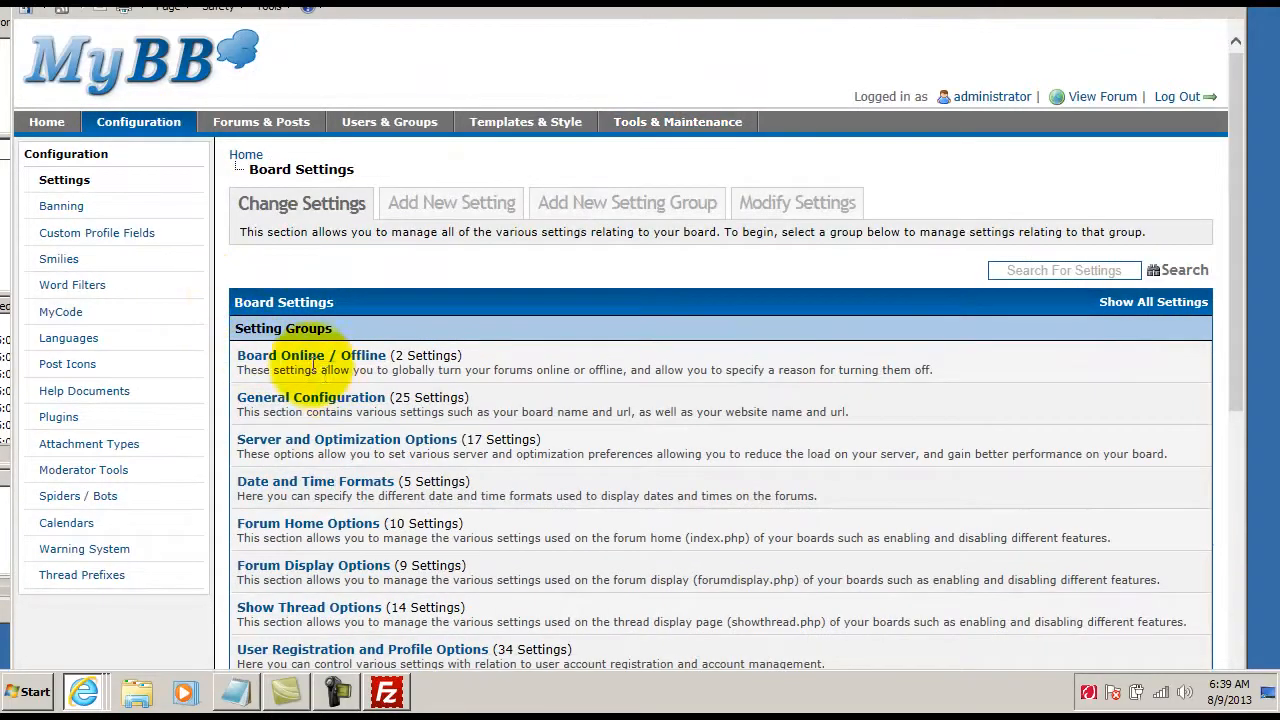
Open the Plugins page of the configuration section and activate the SideMenu + User + Admin plugin
click(55, 418)
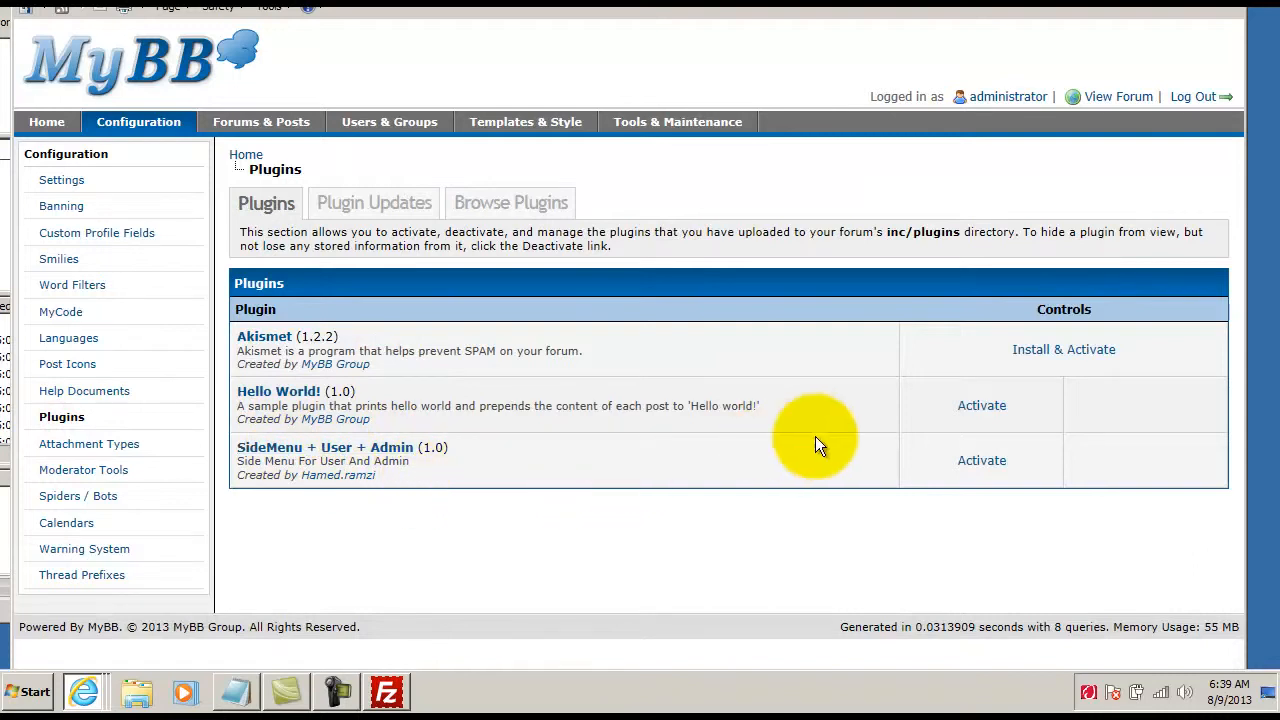
click(982, 462)
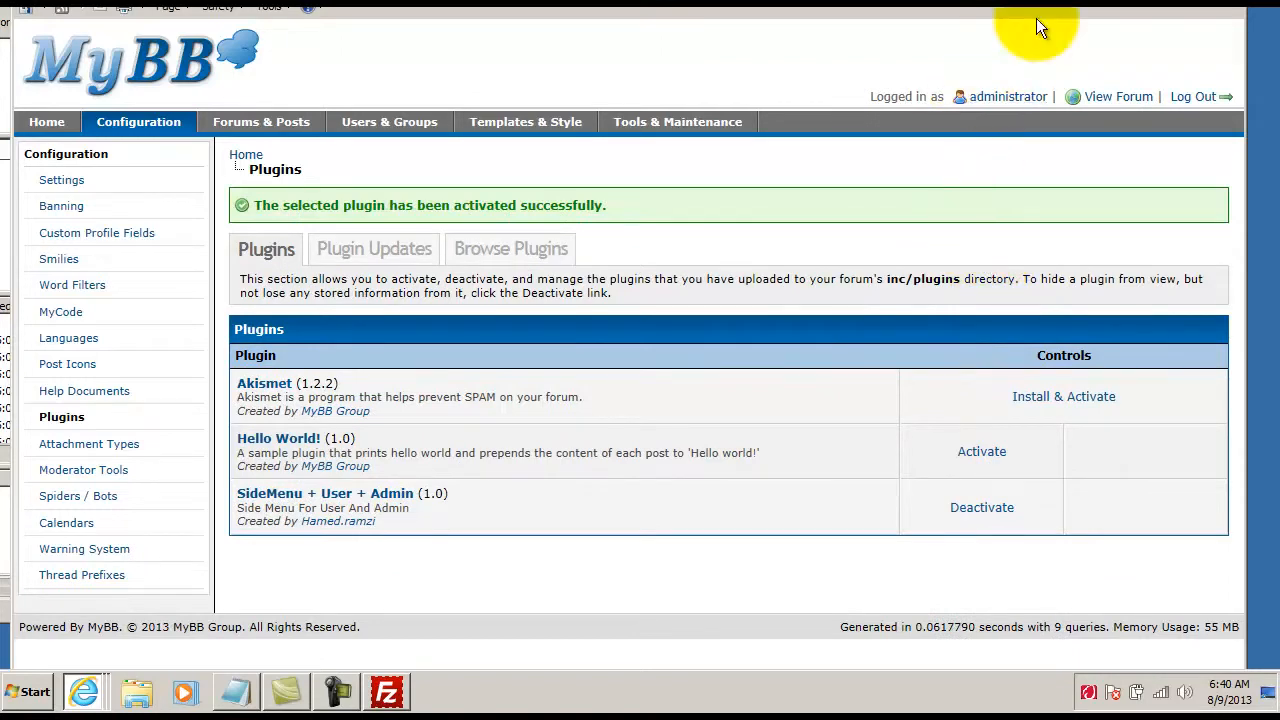
Switch to the forum's front page and examine the user, settings and search entries of the side menu
click(1077, 3)
click(179, 87)
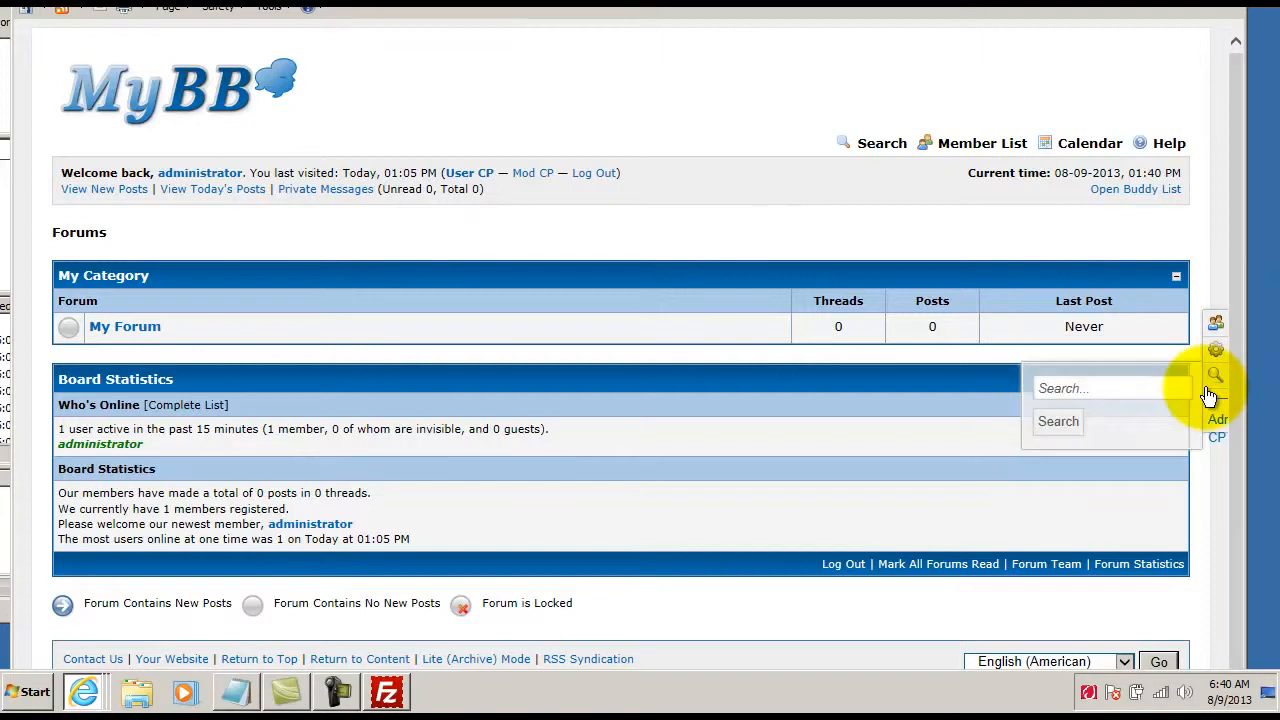
mouse_move(1247, 380)
mouse_down()
mouse_move(1274, 379)
mouse_move(1255, 380)
mouse_up()
mouse_move(1234, 340)
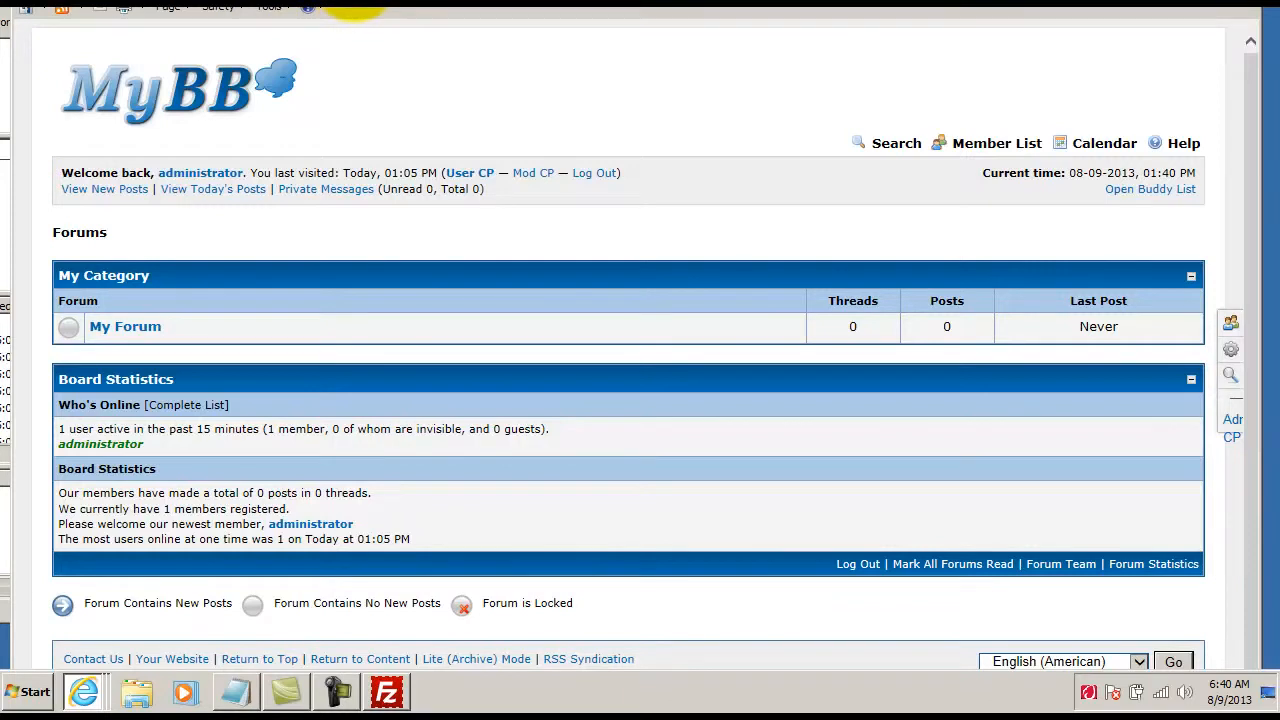
click(352, 8)
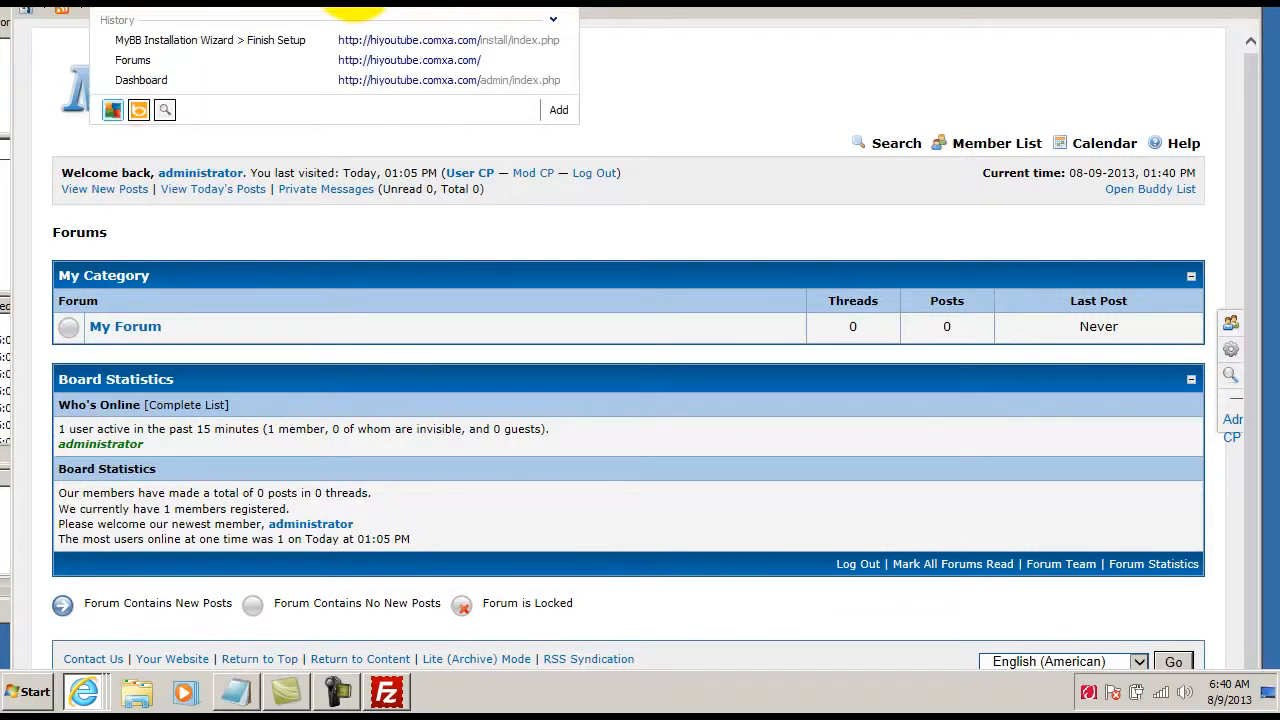
text(a)
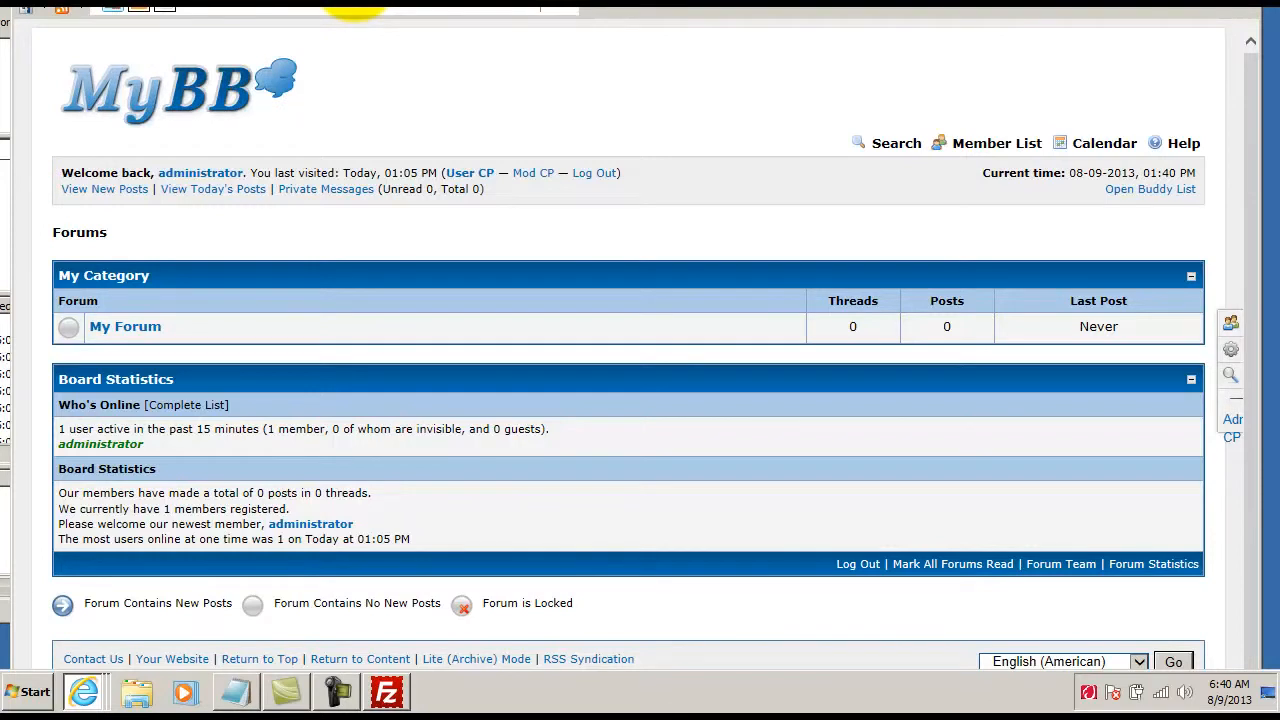
text(dm)
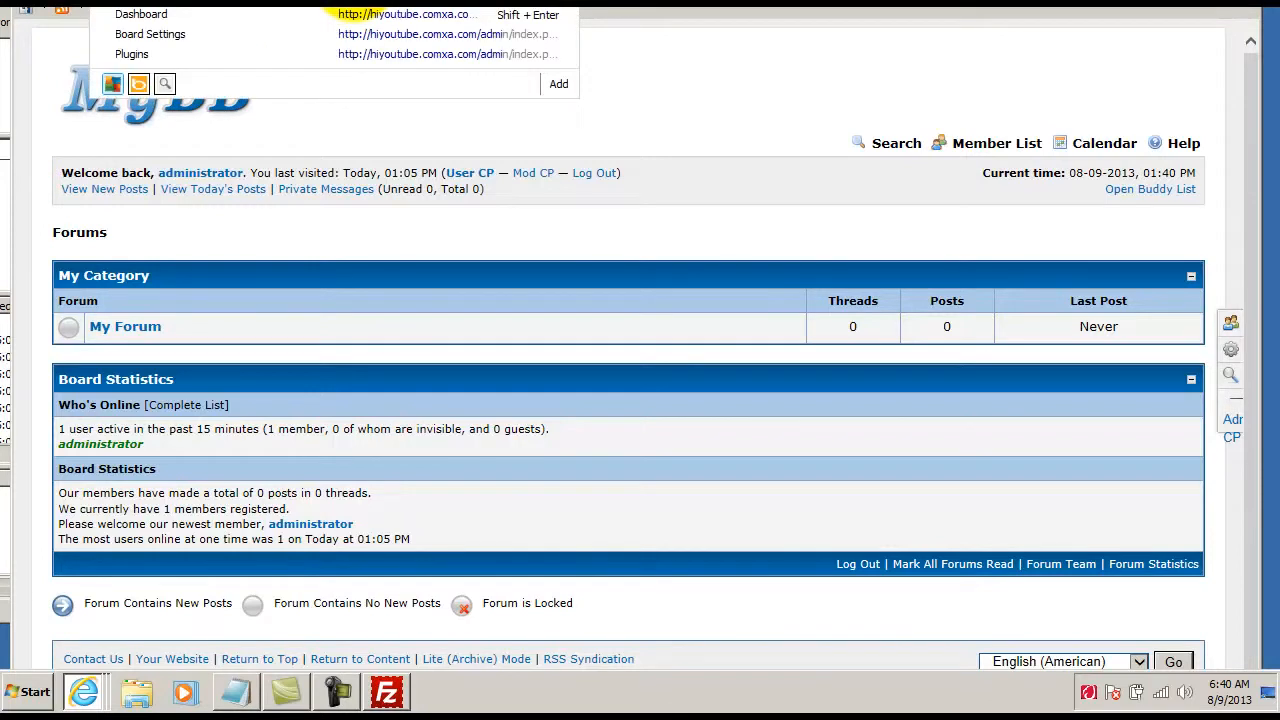
click(682, 87)
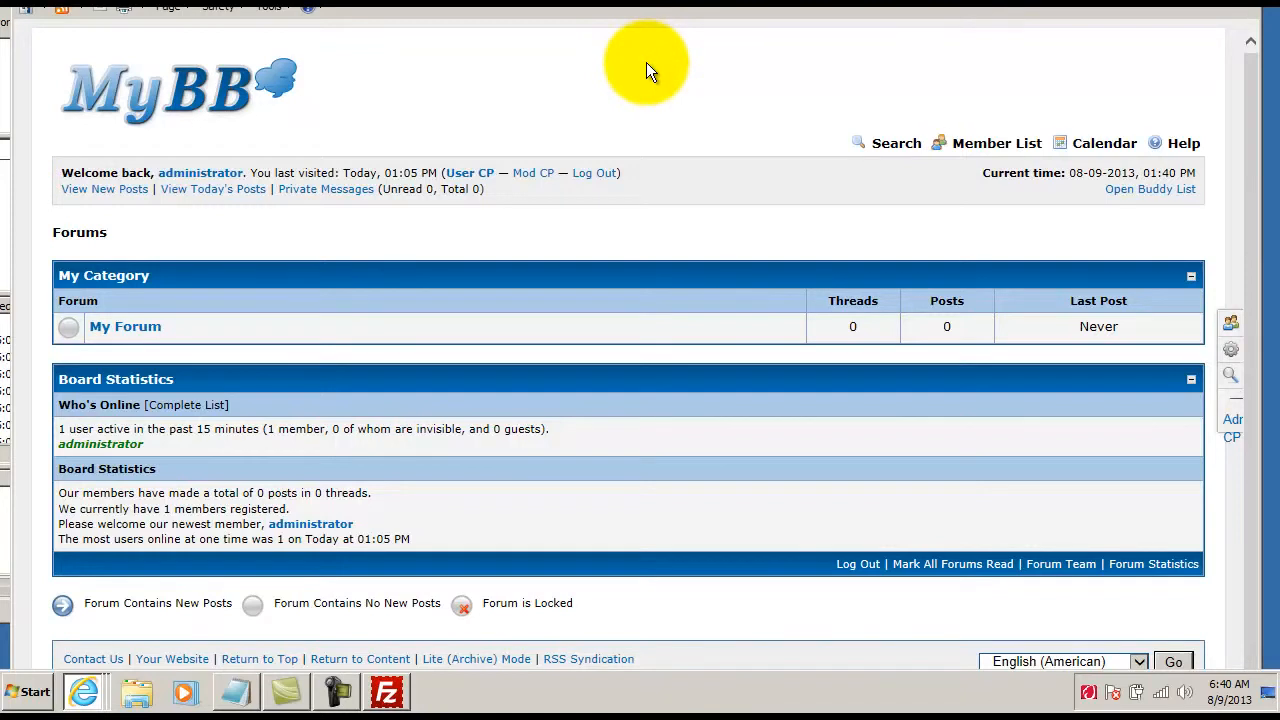
Look over the forum page with its side menu once more, then put the browser window away
mouse_move(1233, 362)
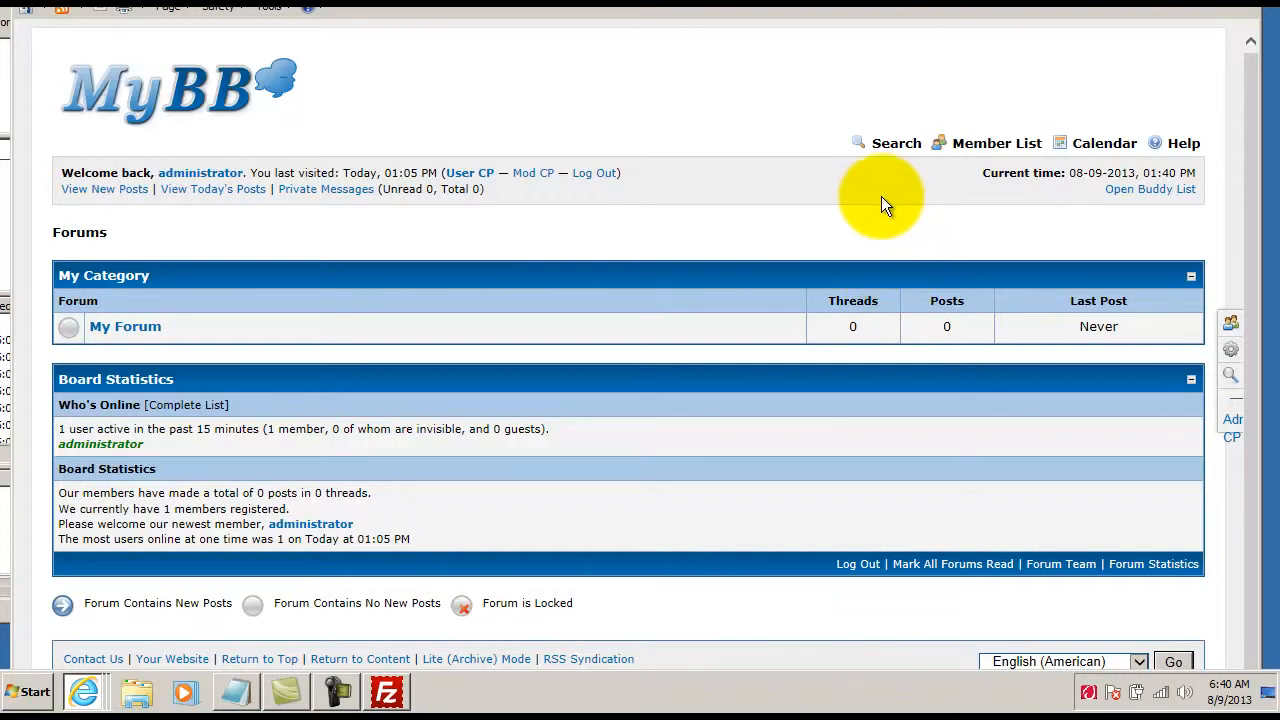
scroll(881, 196, down, 1)
scroll(594, 210, up, 1)
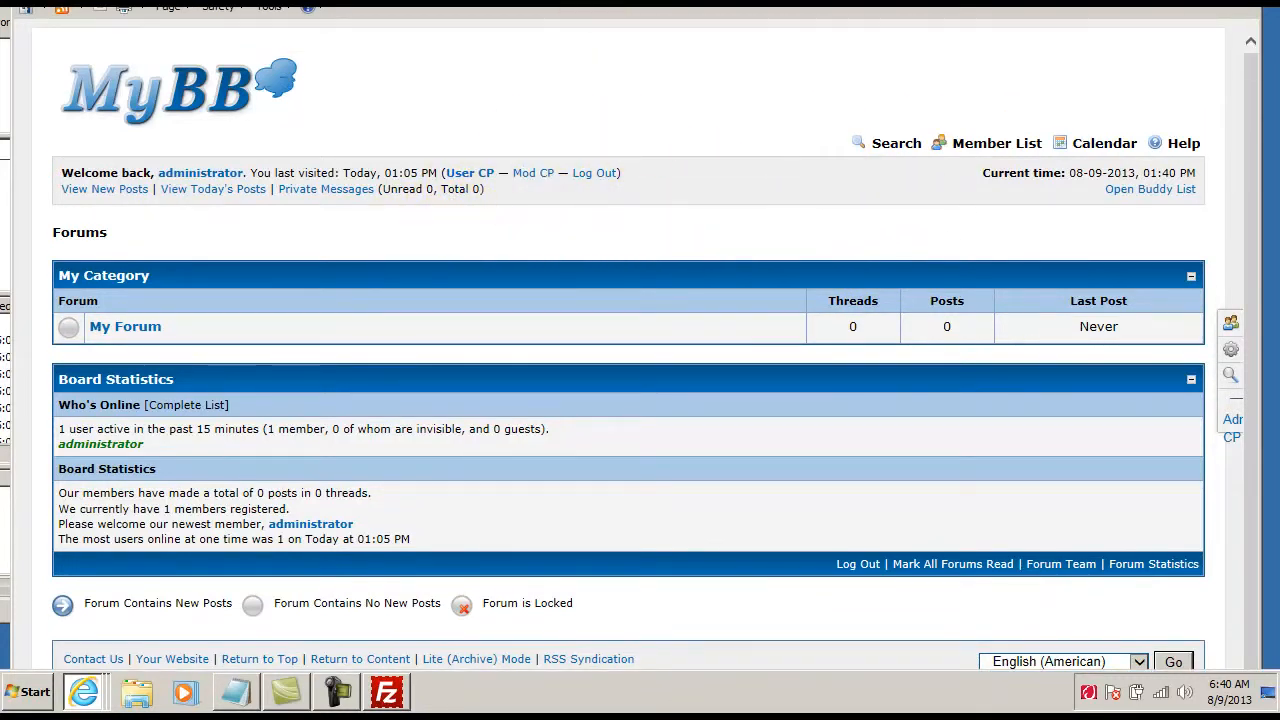
click(776, 12)
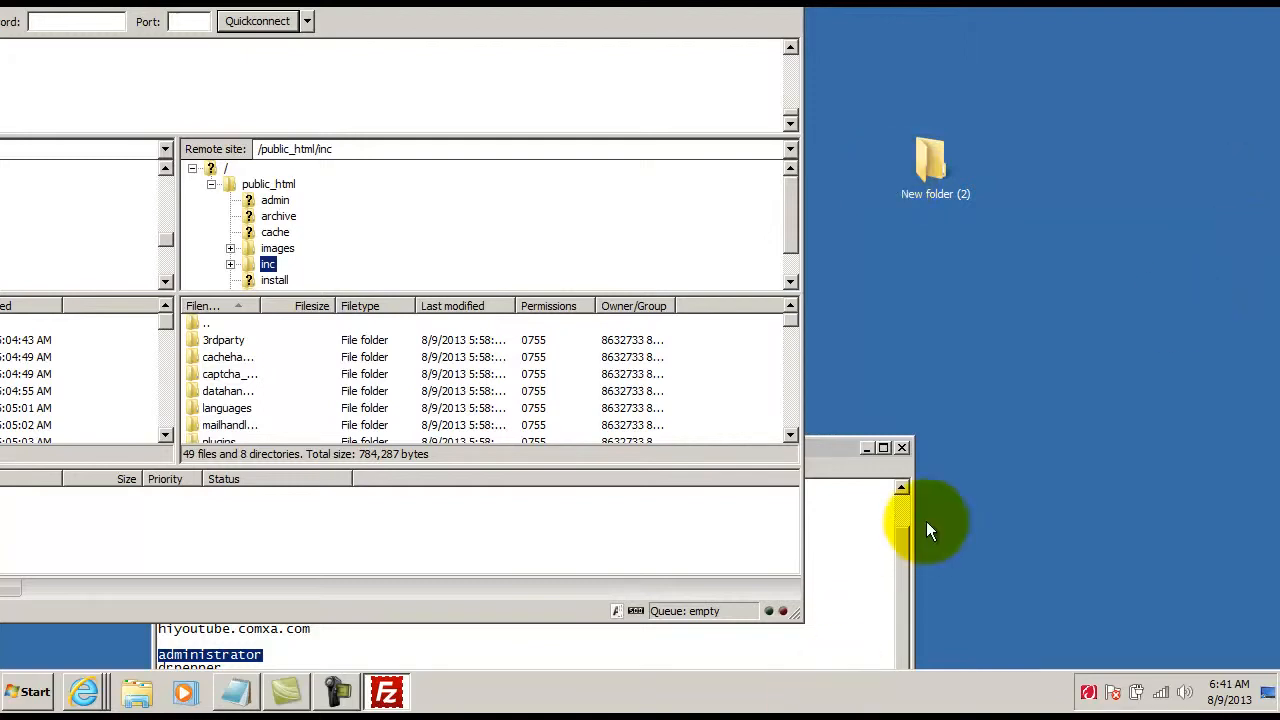
Return to the MyBB admin control panel in the browser and look through the recommended plugins under Browse Plugins
click(338, 692)
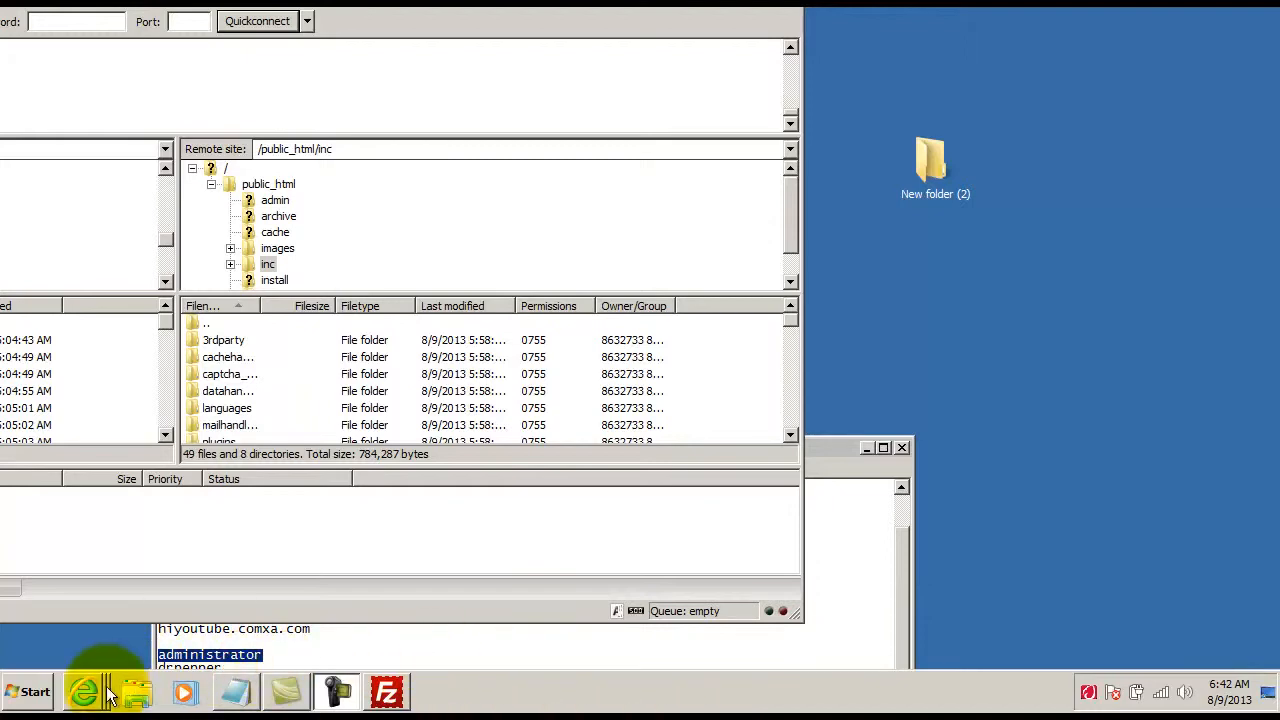
click(91, 639)
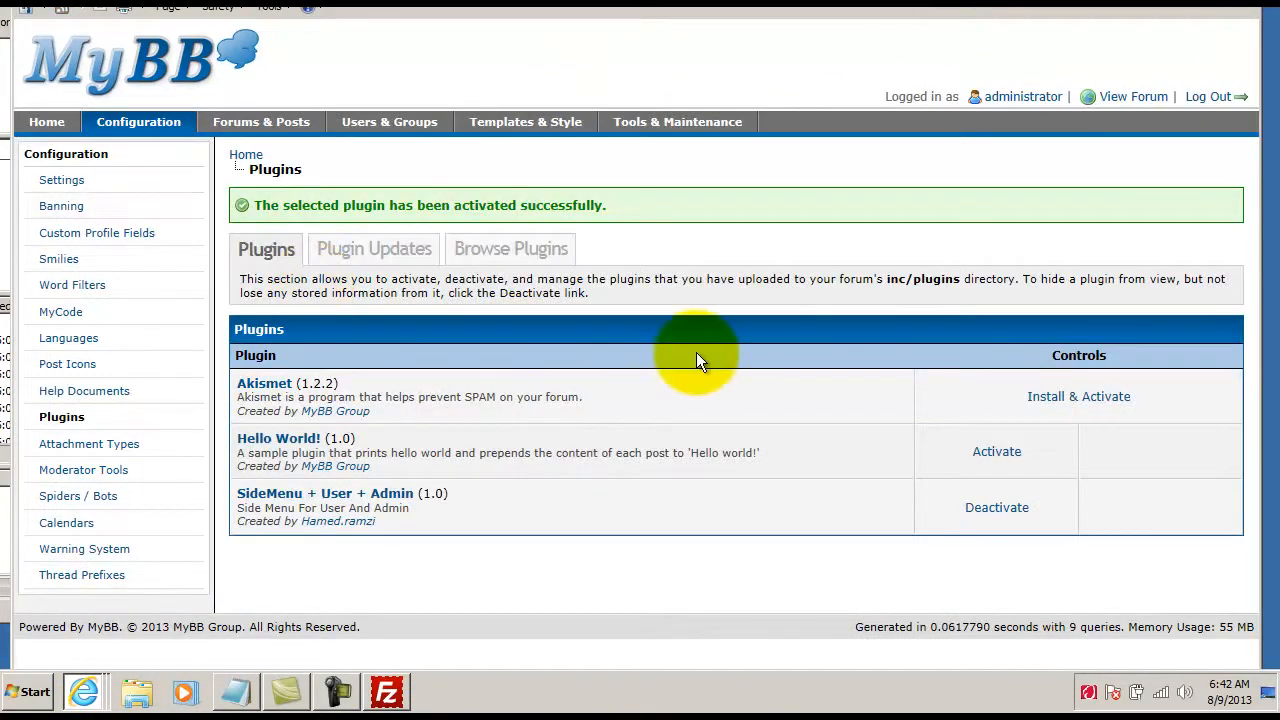
click(485, 254)
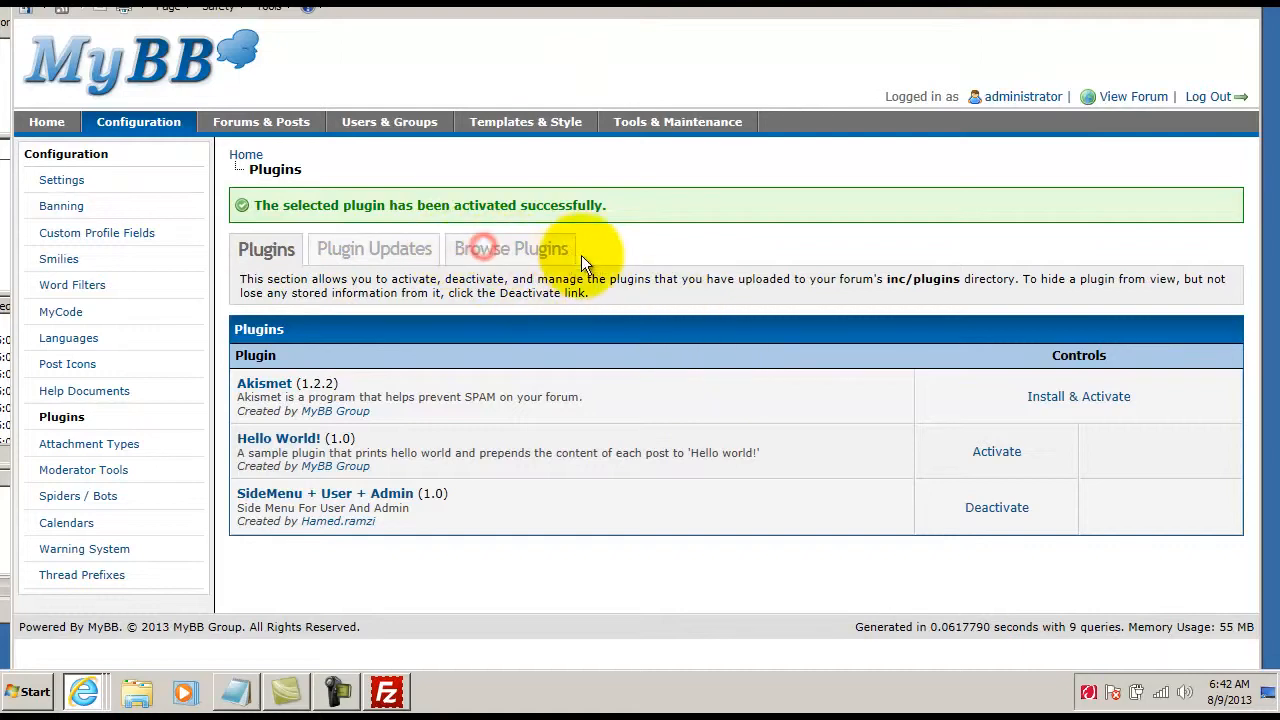
scroll(514, 291, down, 3)
scroll(514, 291, down, 1)
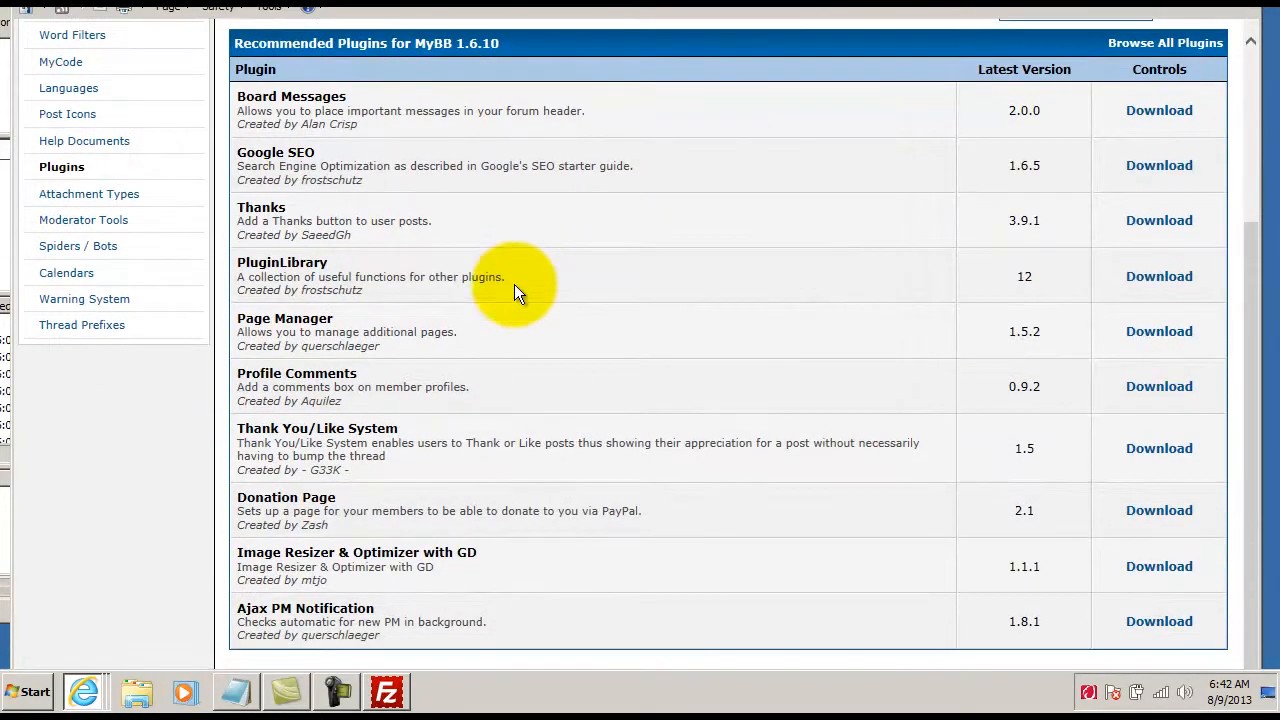